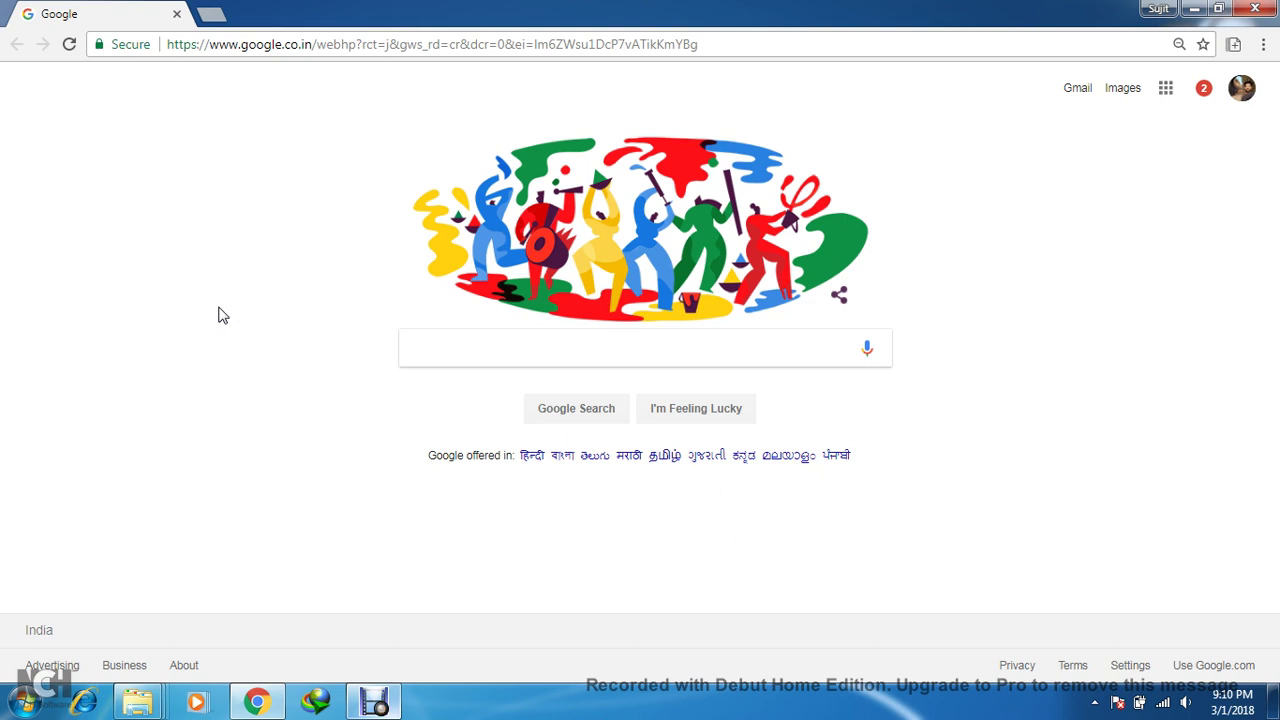
Search Google for the 'download java 8 for windows' suggestion.
click(435, 347)
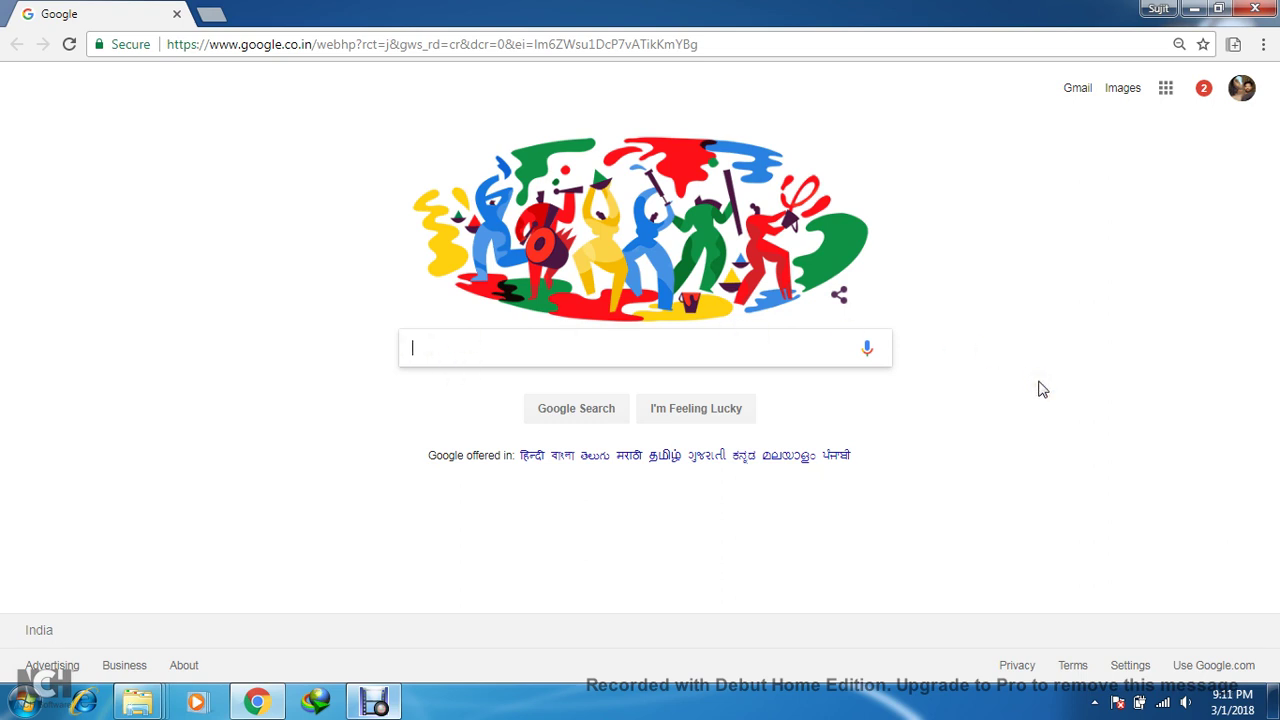
text(DO)
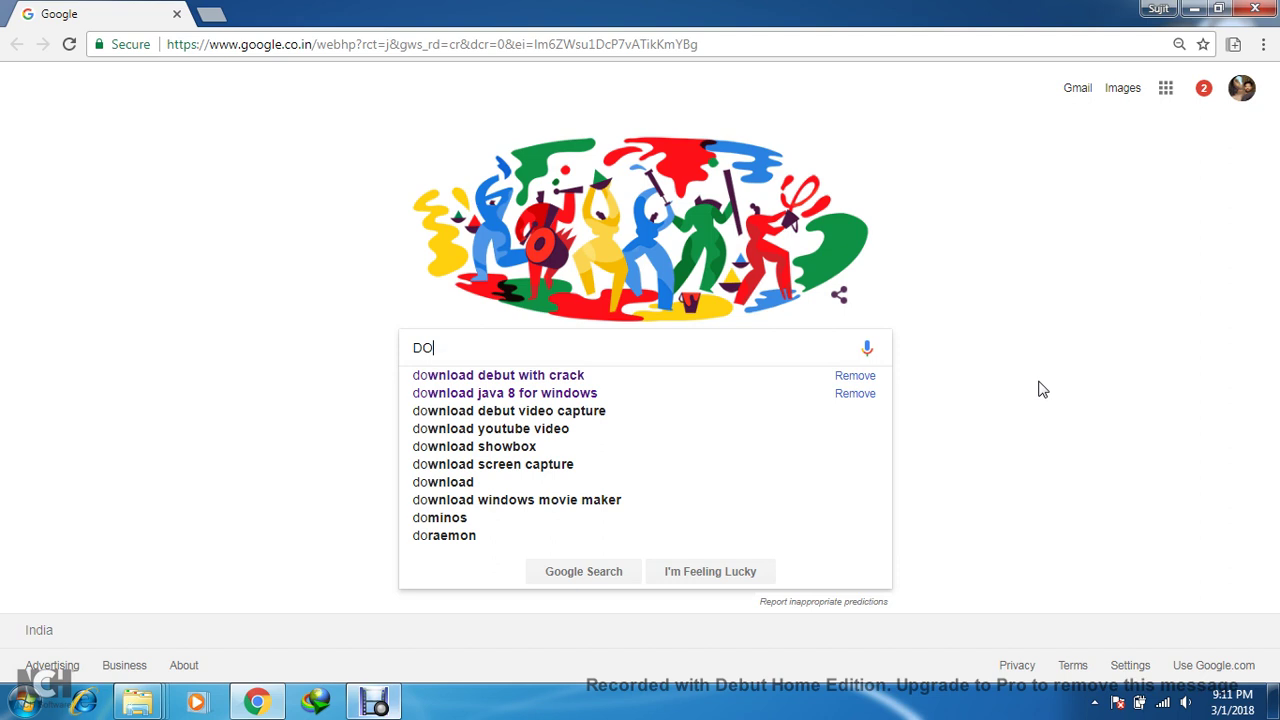
key(BackSpace)
text(ownl)
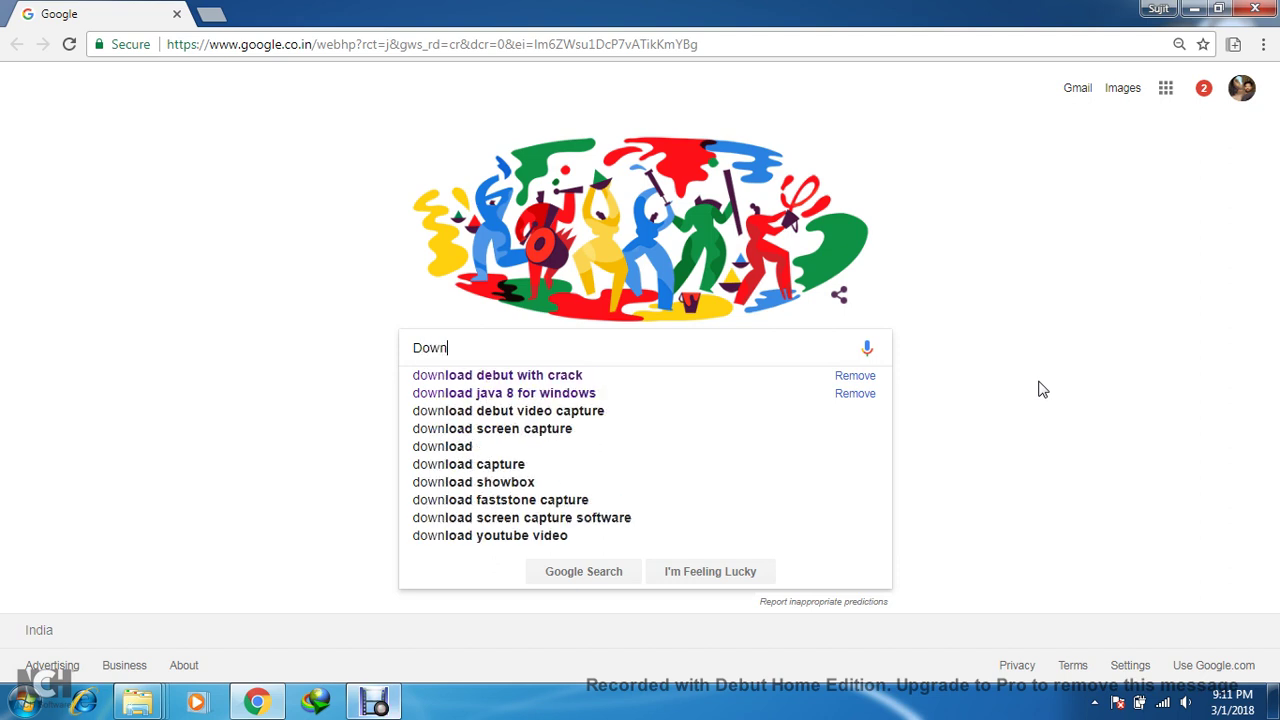
key(Down)
key(Down)
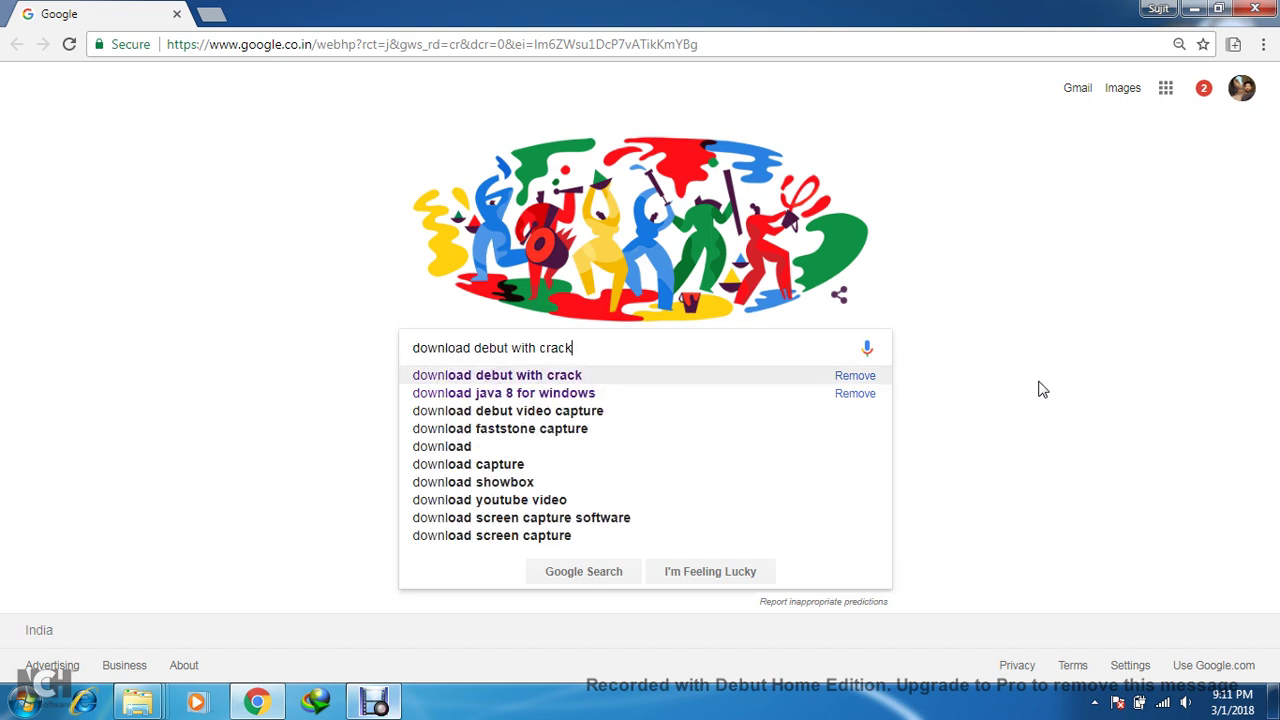
key(Return)
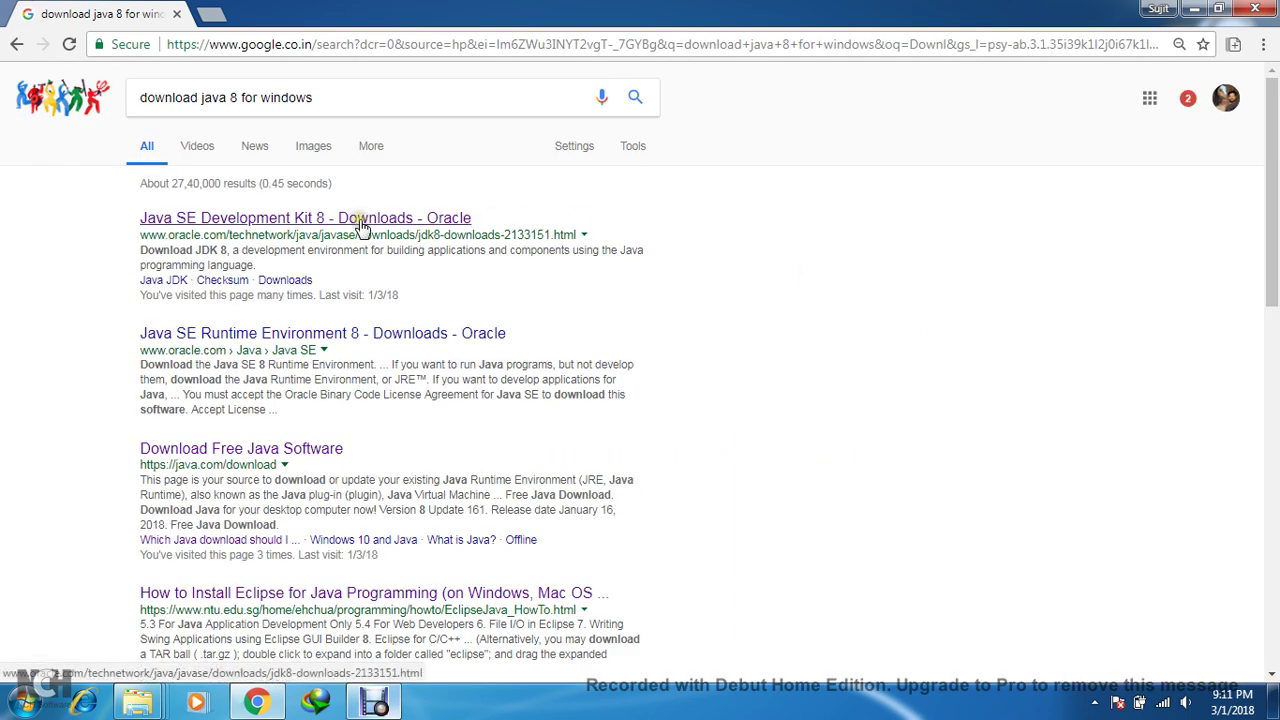
Open Oracle's JDK 8 downloads result and scroll to the 8u161 Windows installer table.
click(212, 226)
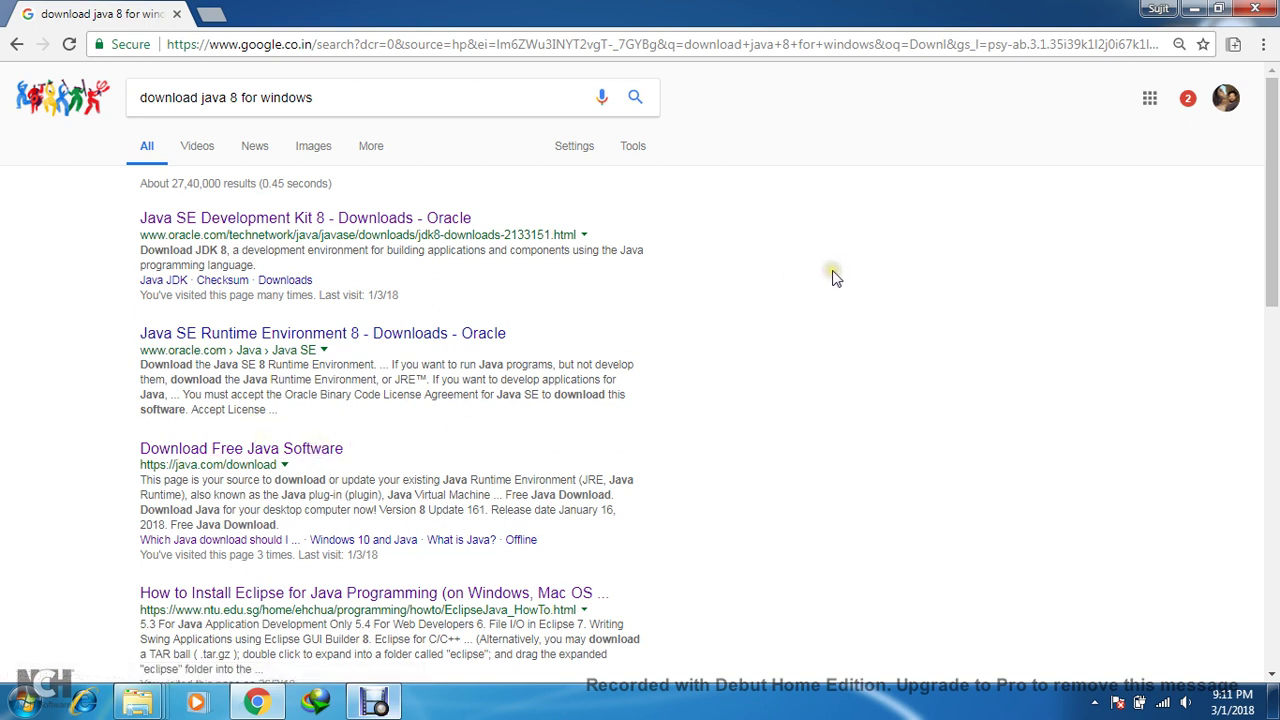
click(445, 217)
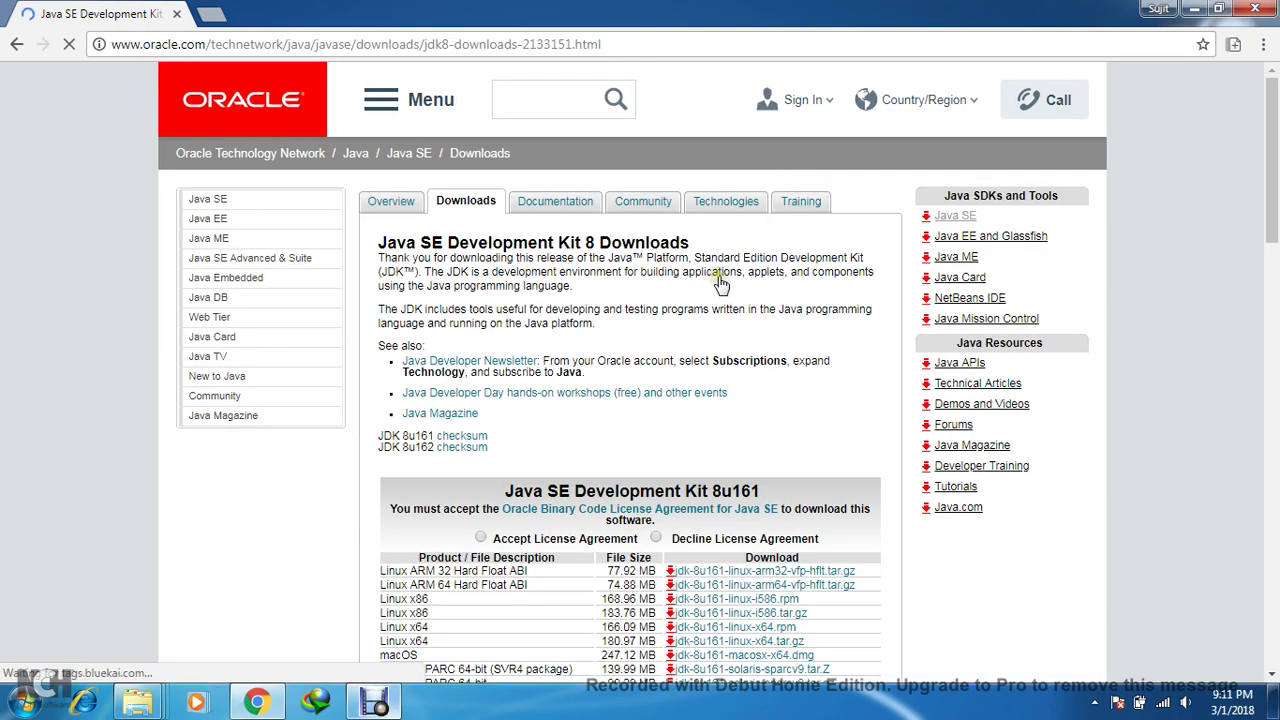
scroll(718, 286, down, 3)
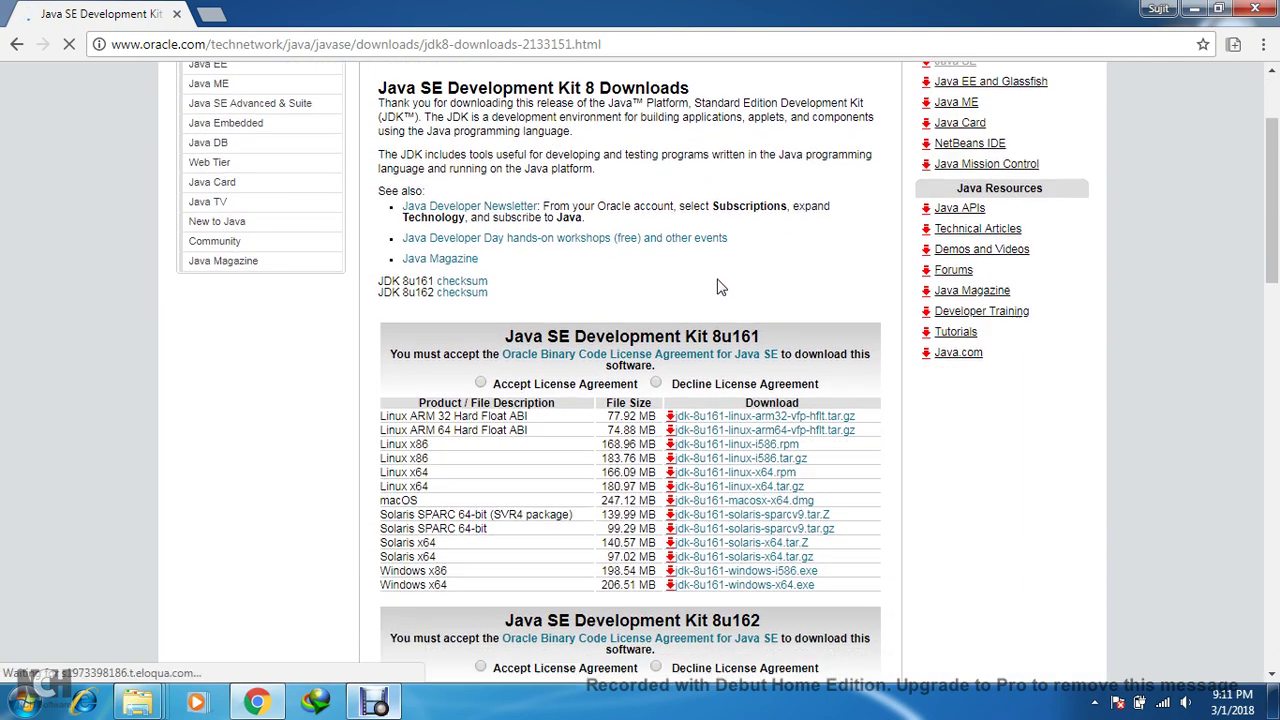
scroll(718, 286, down, 1)
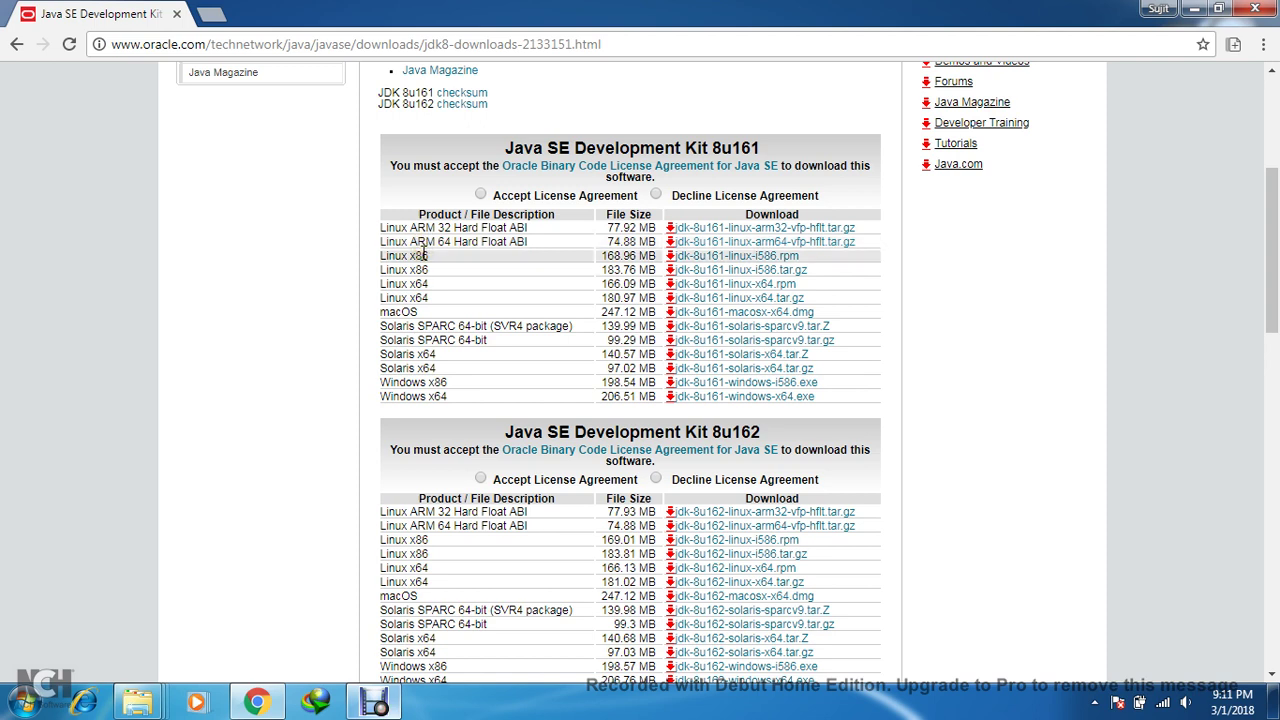
click(459, 386)
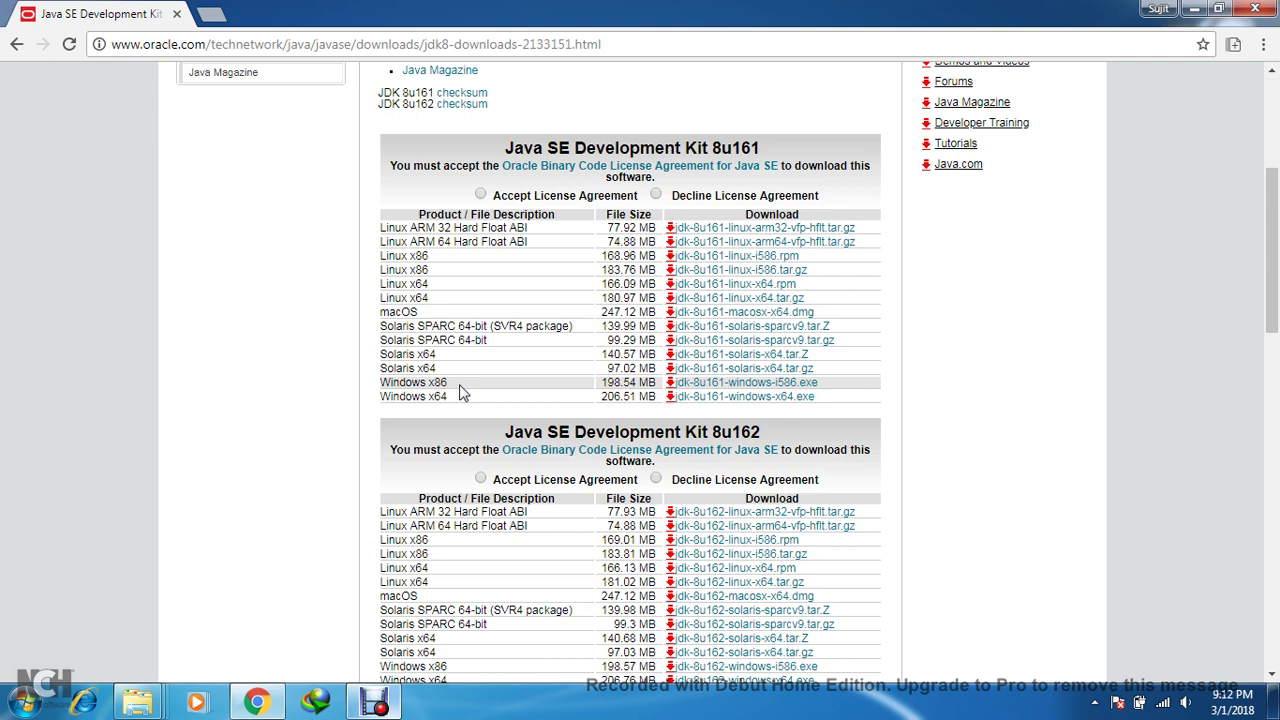
click(463, 392)
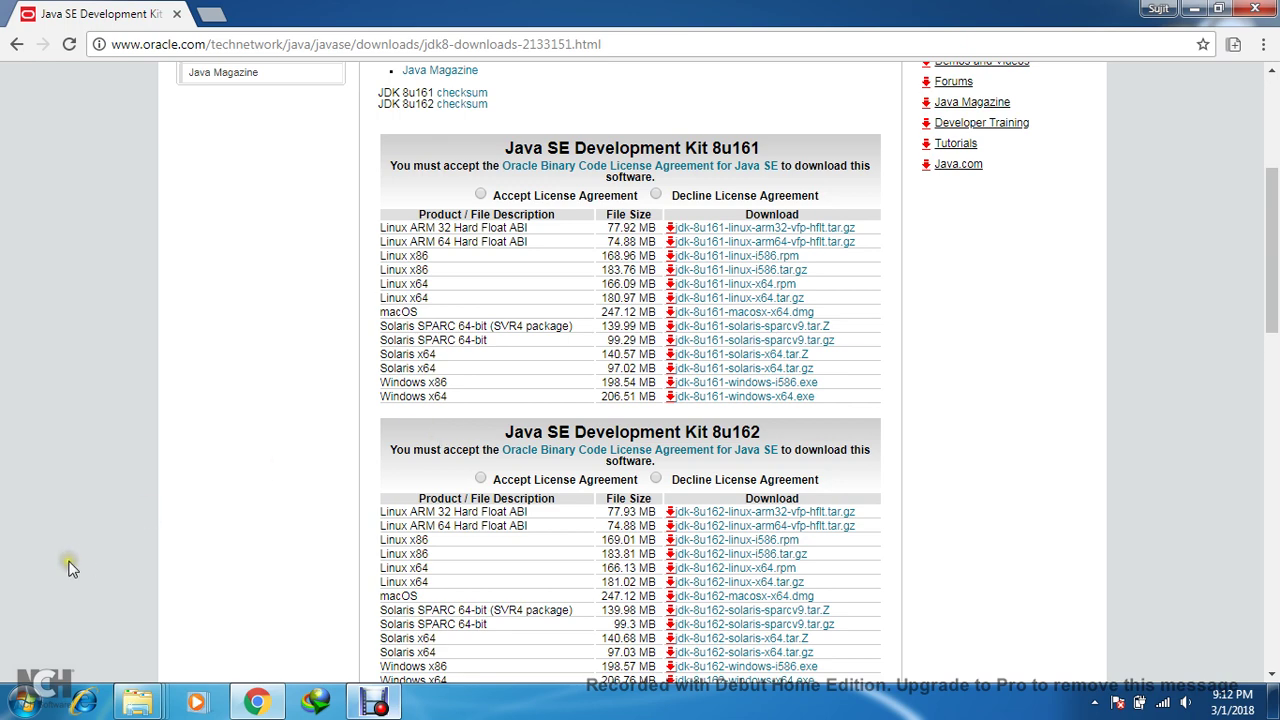
click(24, 700)
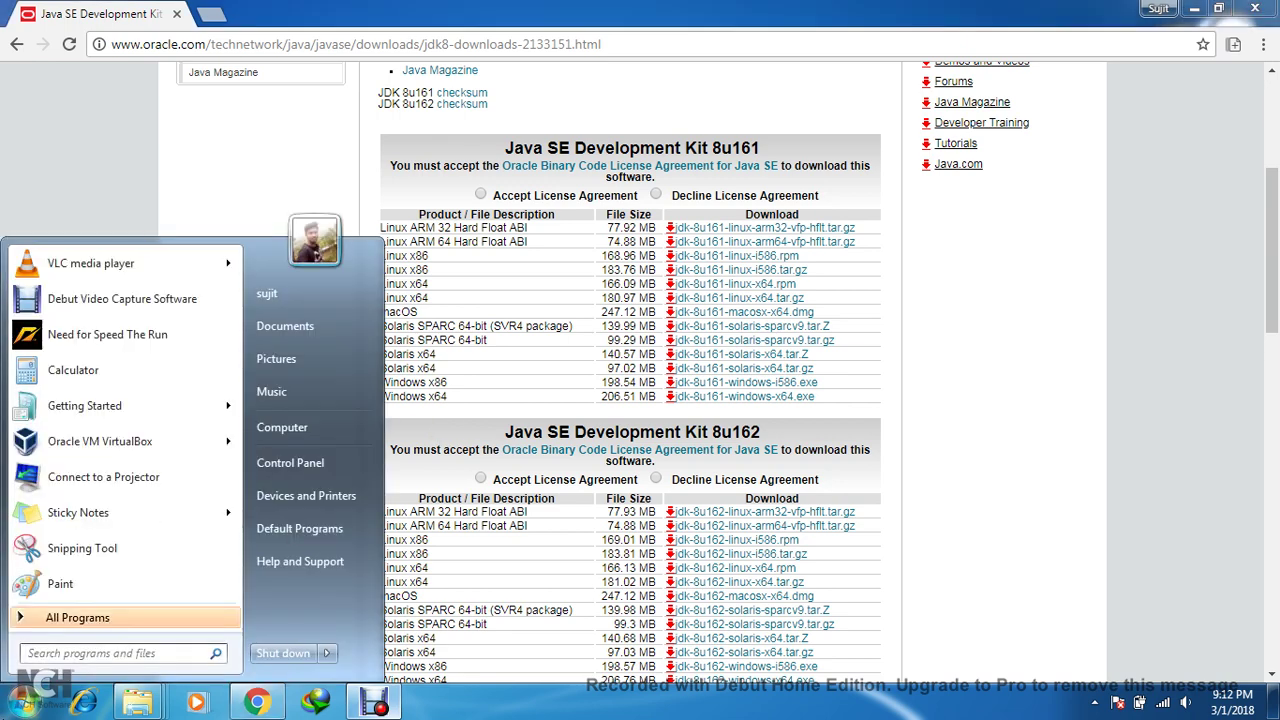
right_click(320, 432)
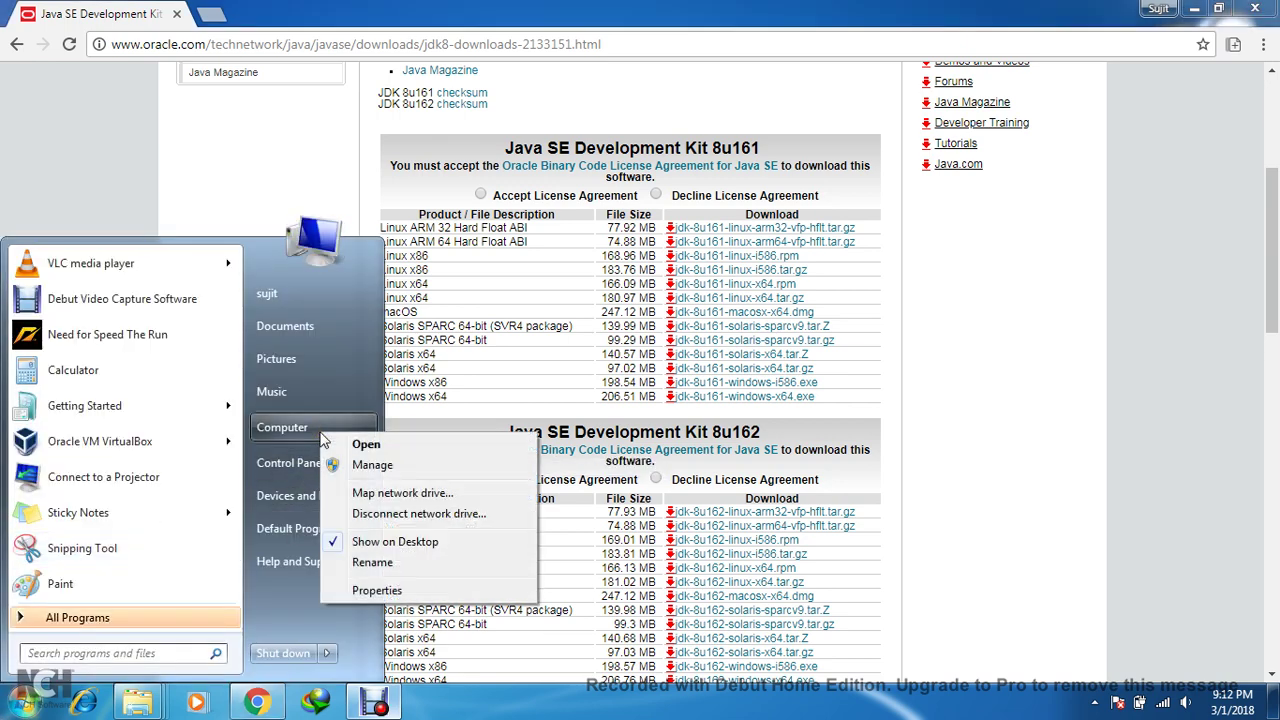
click(370, 591)
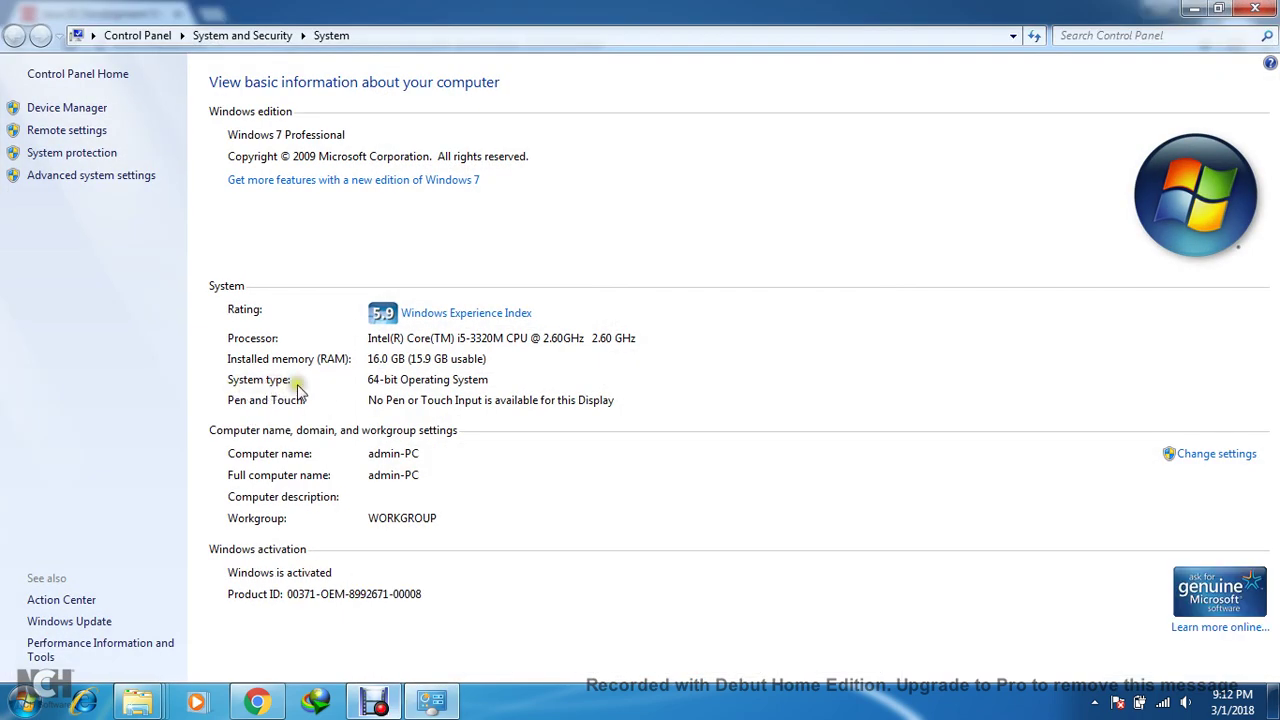
click(470, 387)
click(396, 387)
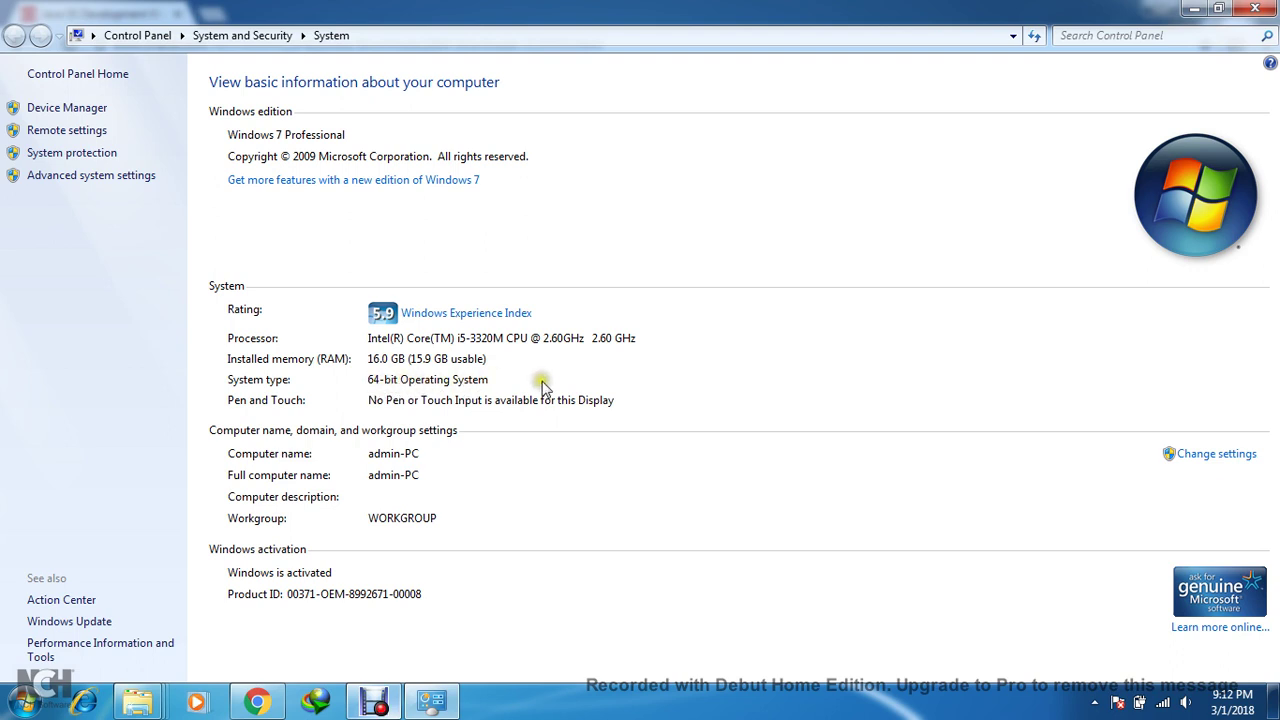
click(1257, 9)
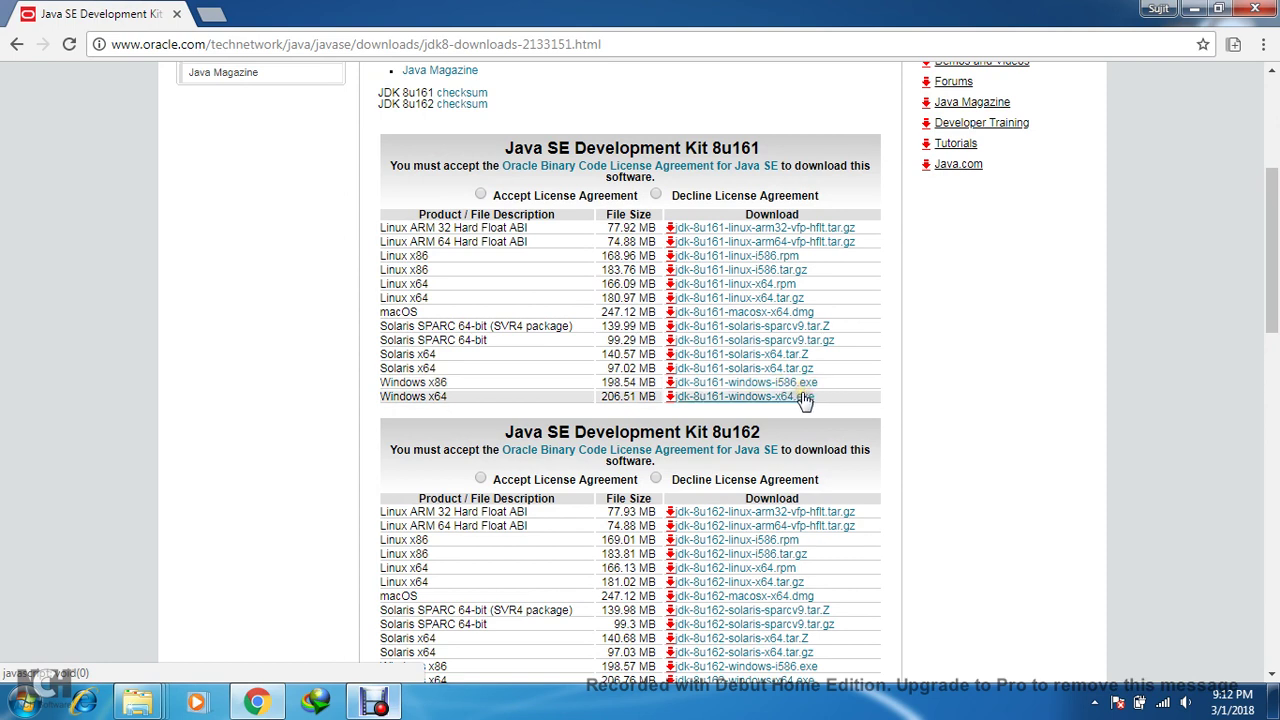
click(780, 400)
click(806, 404)
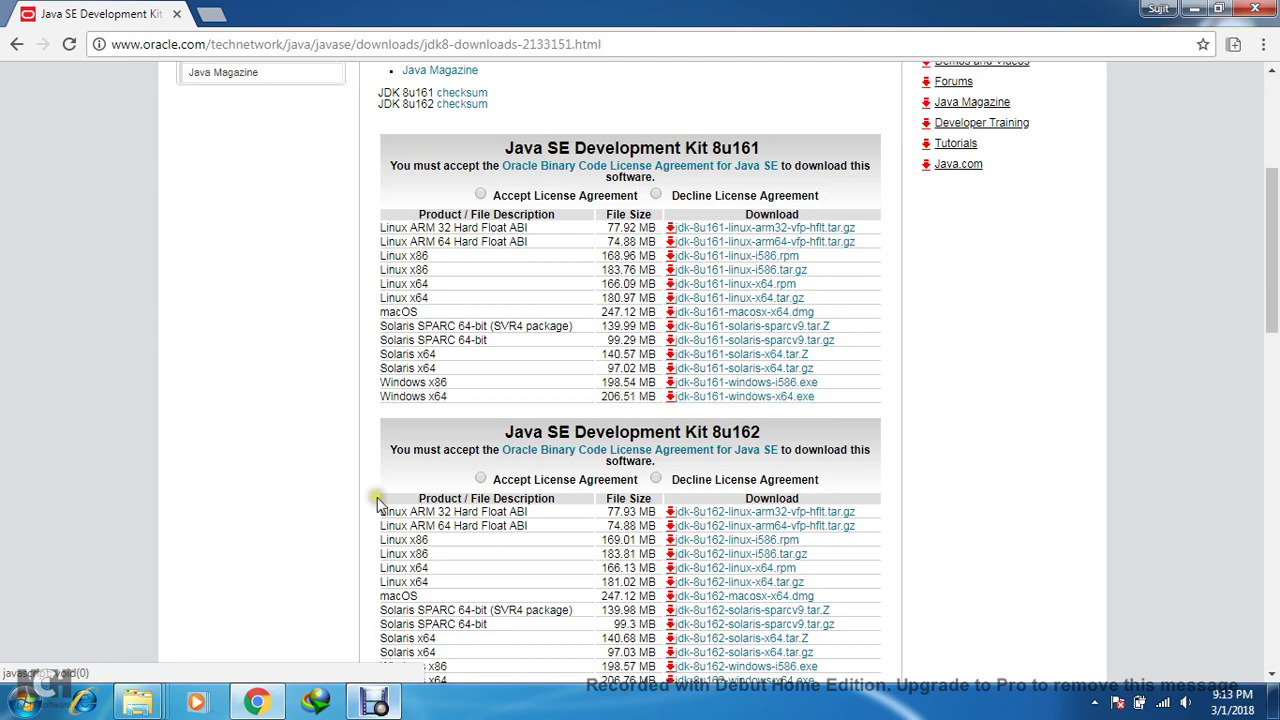
click(148, 708)
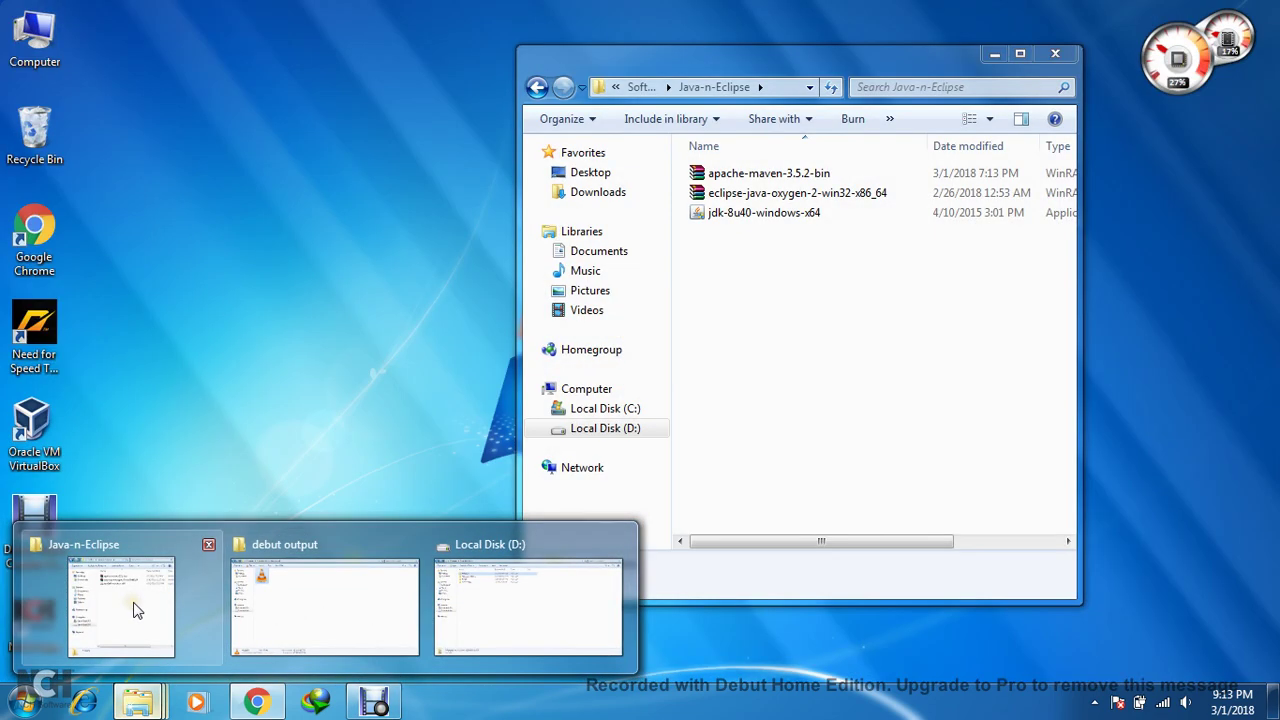
Confirm jdk-8u40-windows-x64 is in the Java-n-Eclipse folder, then start a new Chrome tab.
click(137, 610)
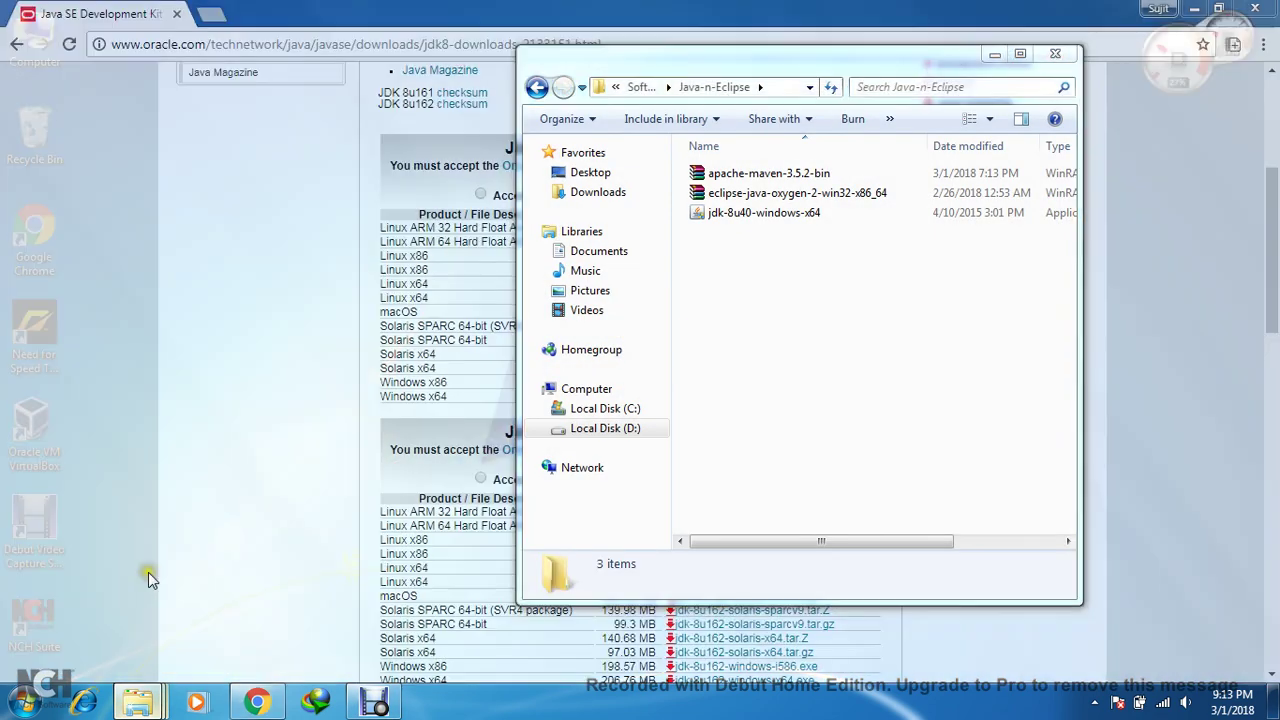
click(787, 218)
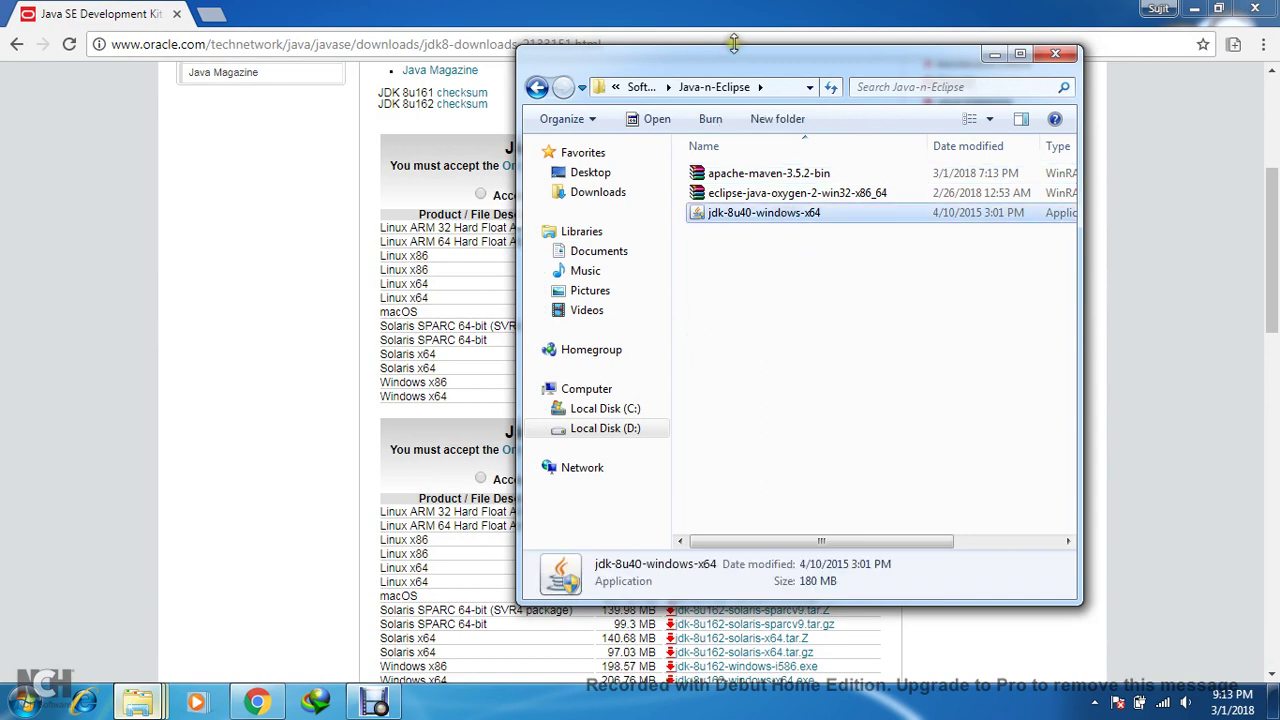
drag(732, 64, 921, 121)
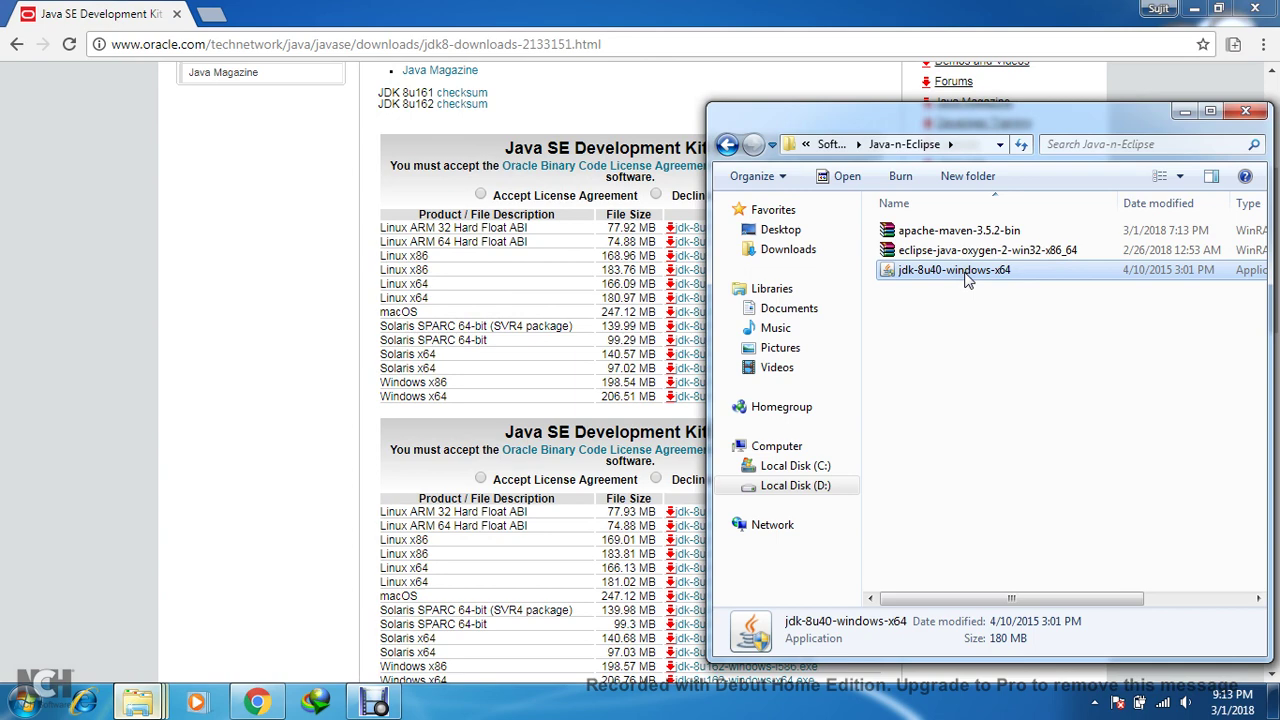
click(203, 136)
click(208, 17)
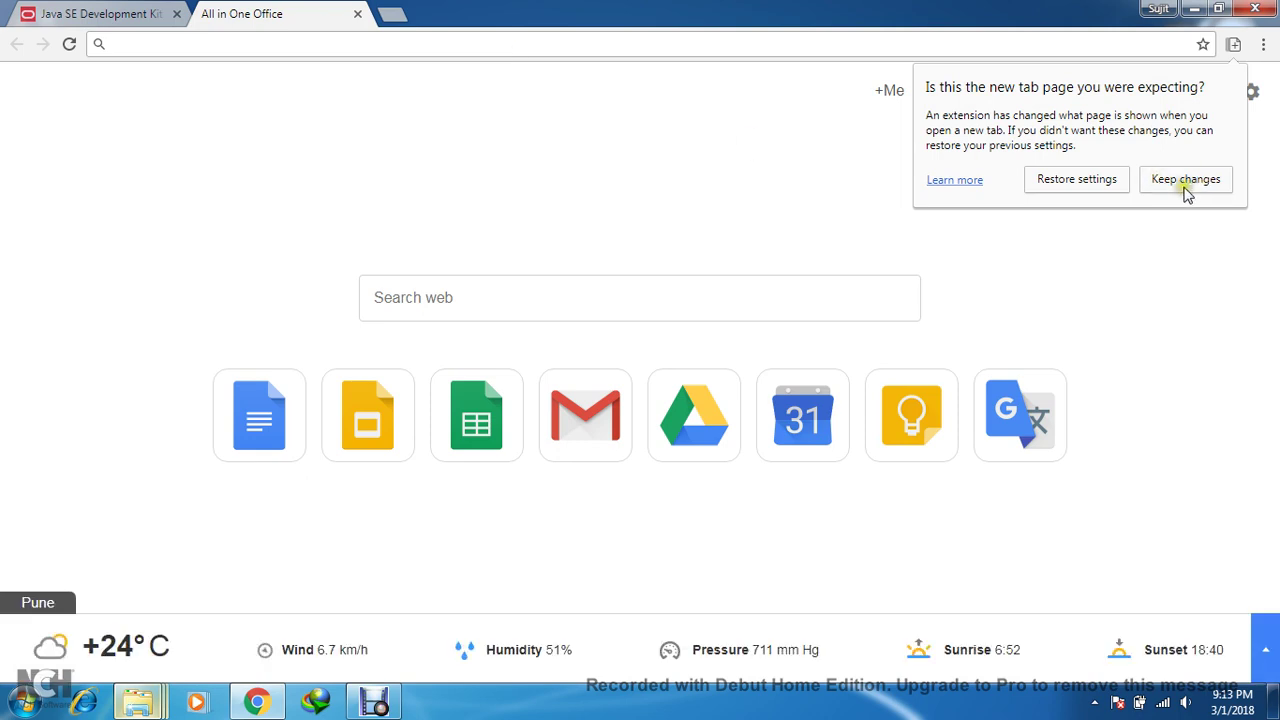
Dismiss the new-tab extension notice and search the web for 'download maven'.
click(723, 191)
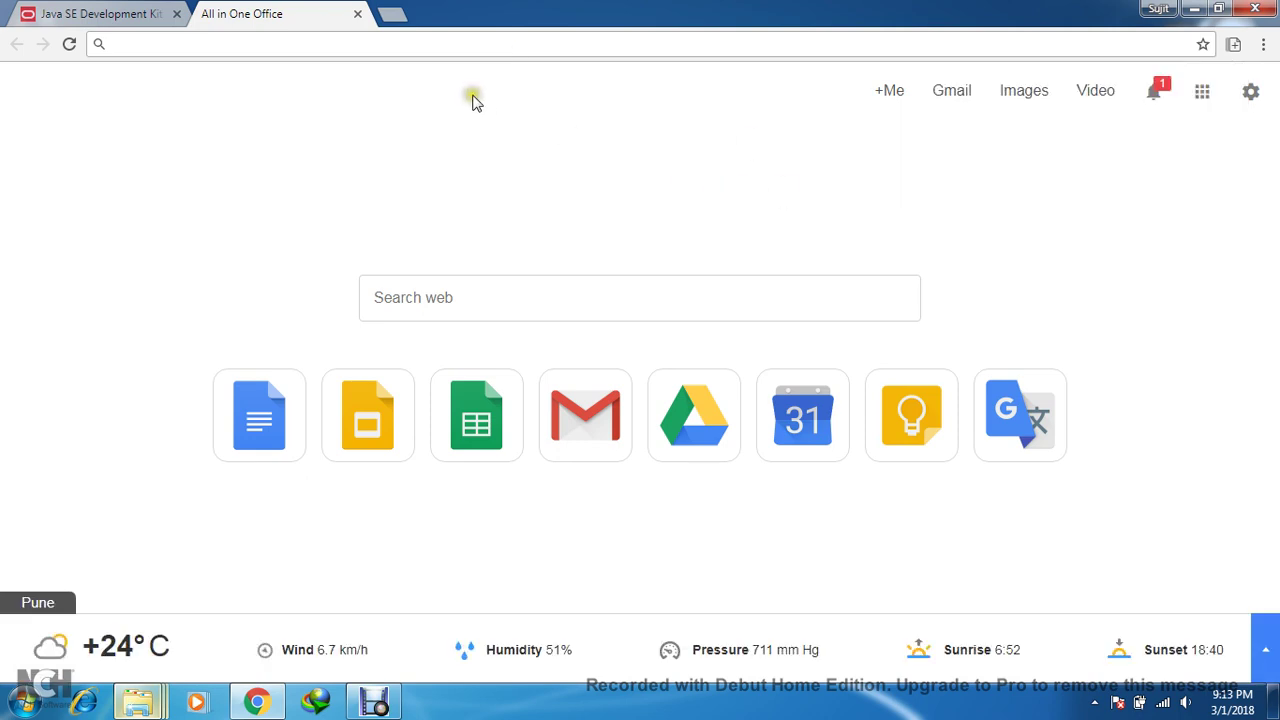
click(358, 41)
text(d)
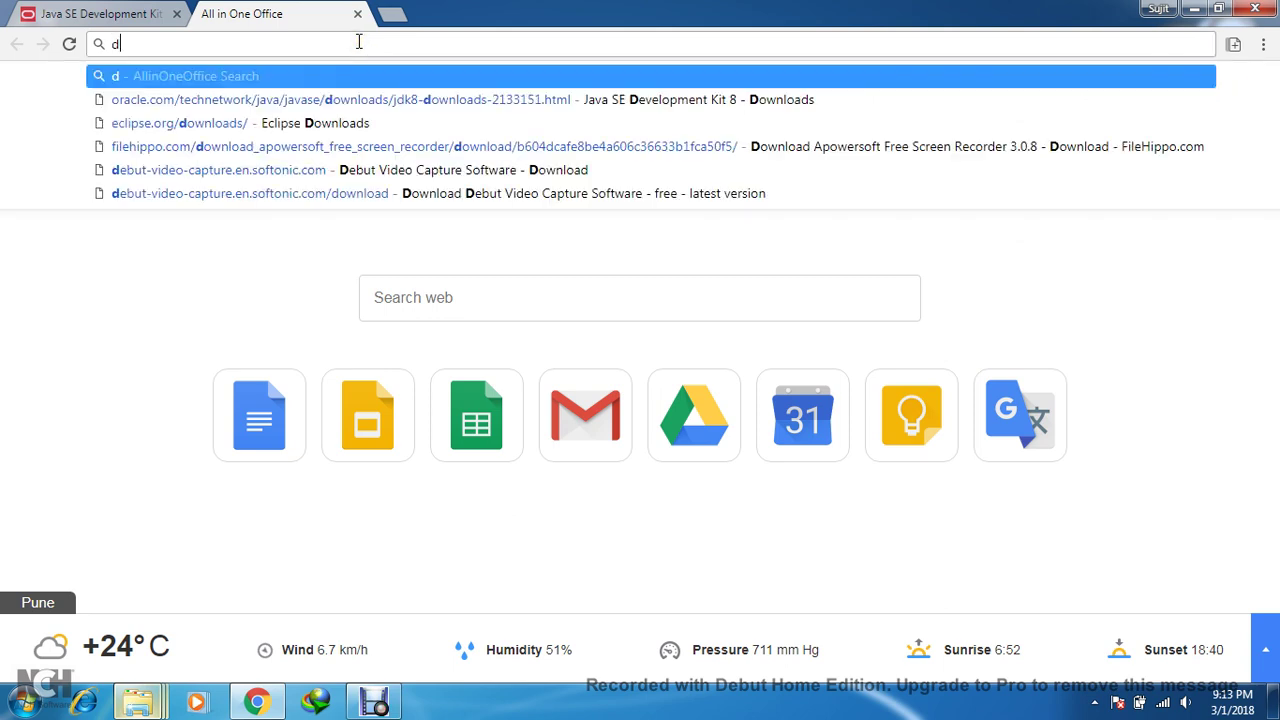
text(ow)
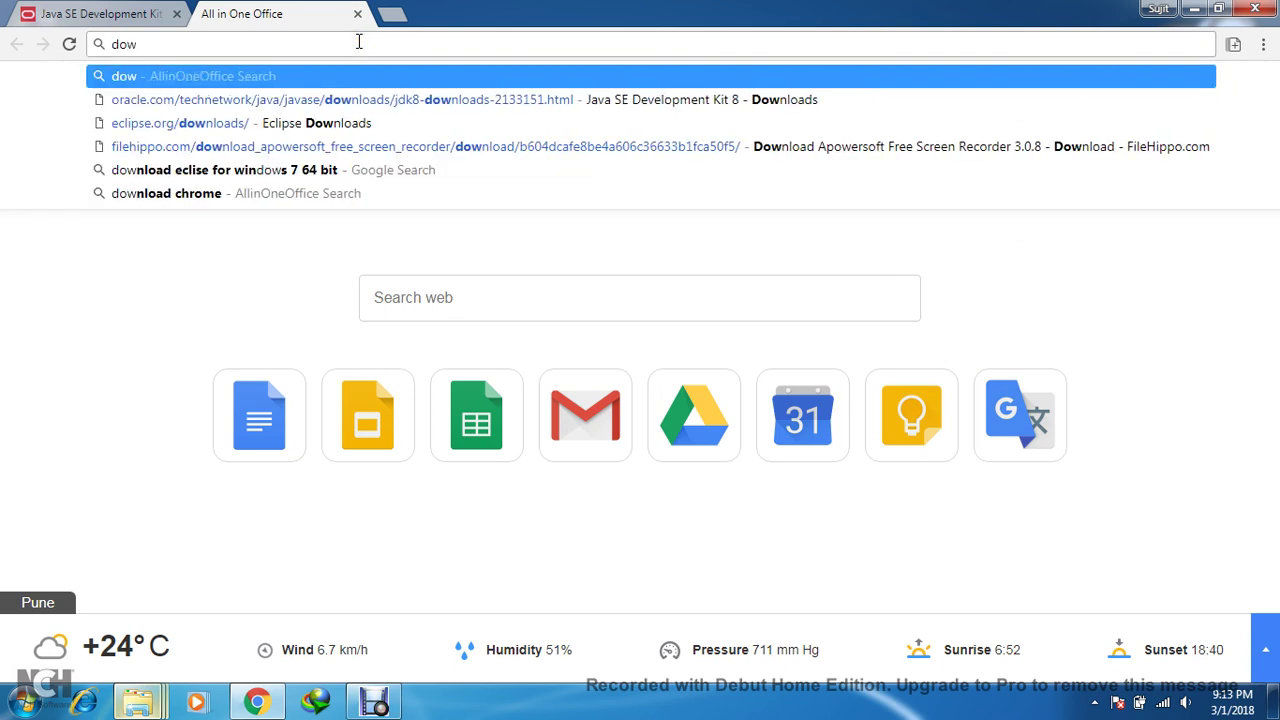
text(nload ma)
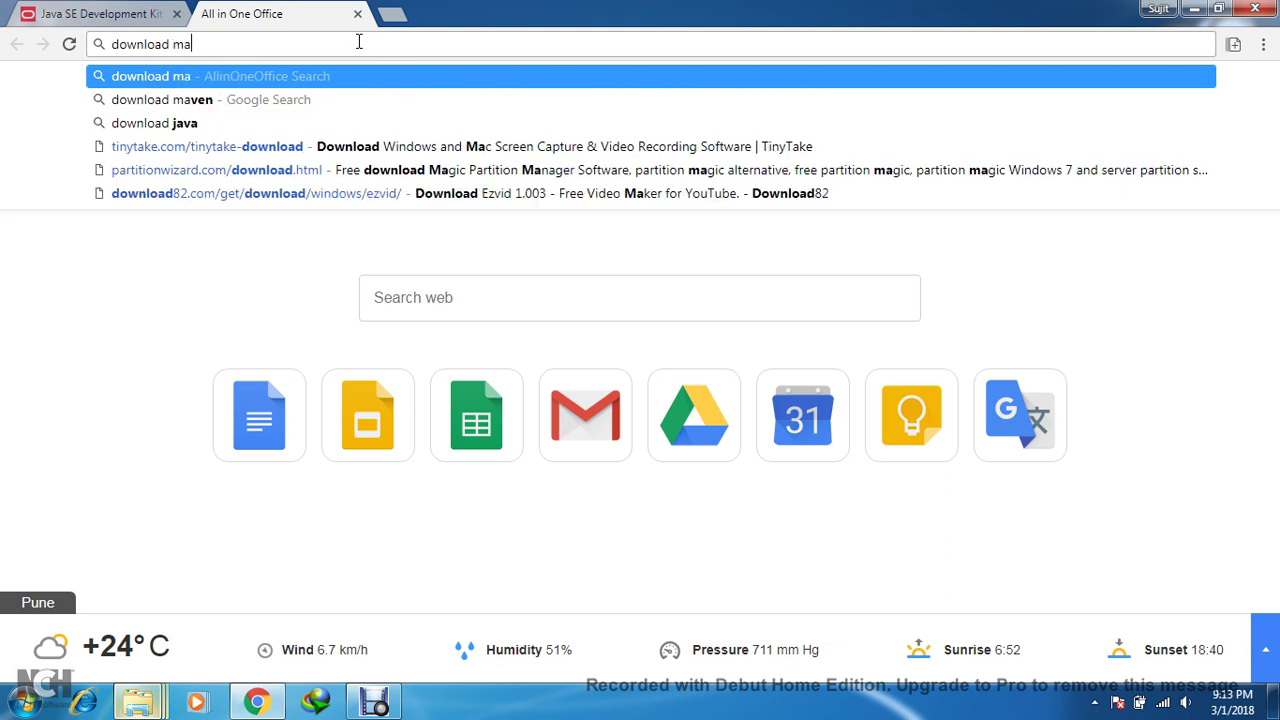
key(Down)
key(Return)
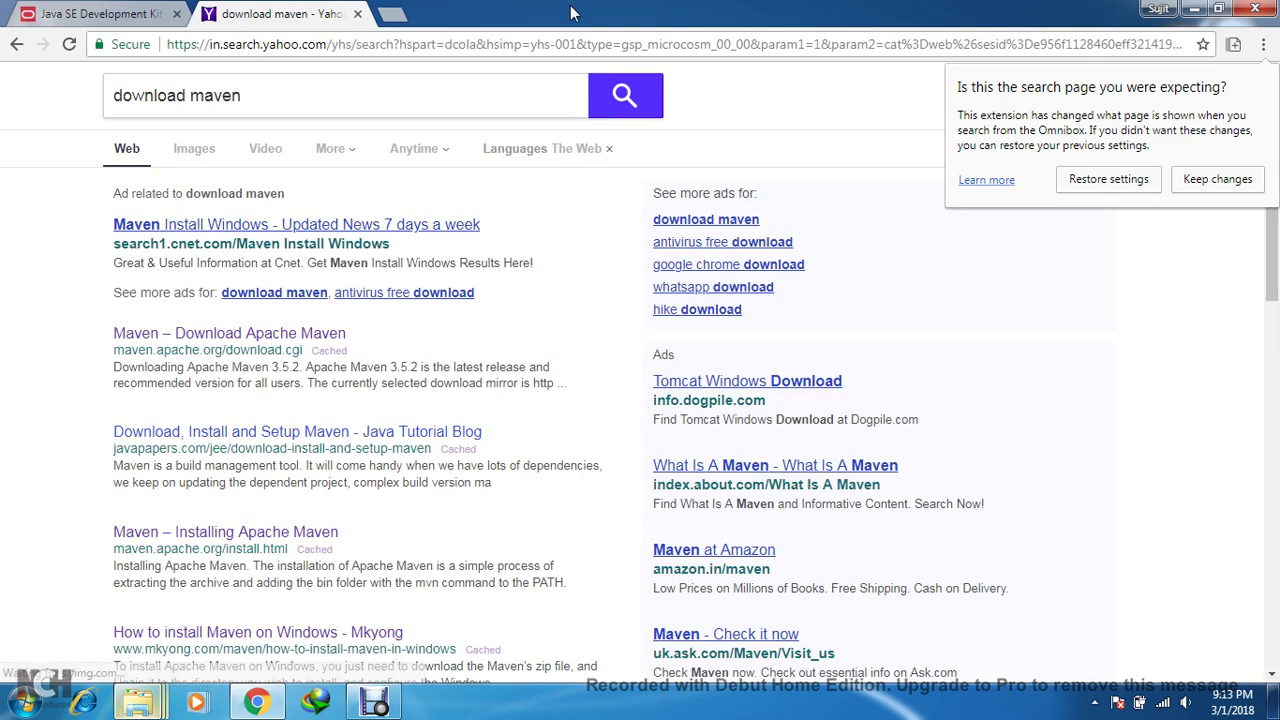
Open the Apache Maven 3.5.2 download page and close the search results tab.
click(305, 332)
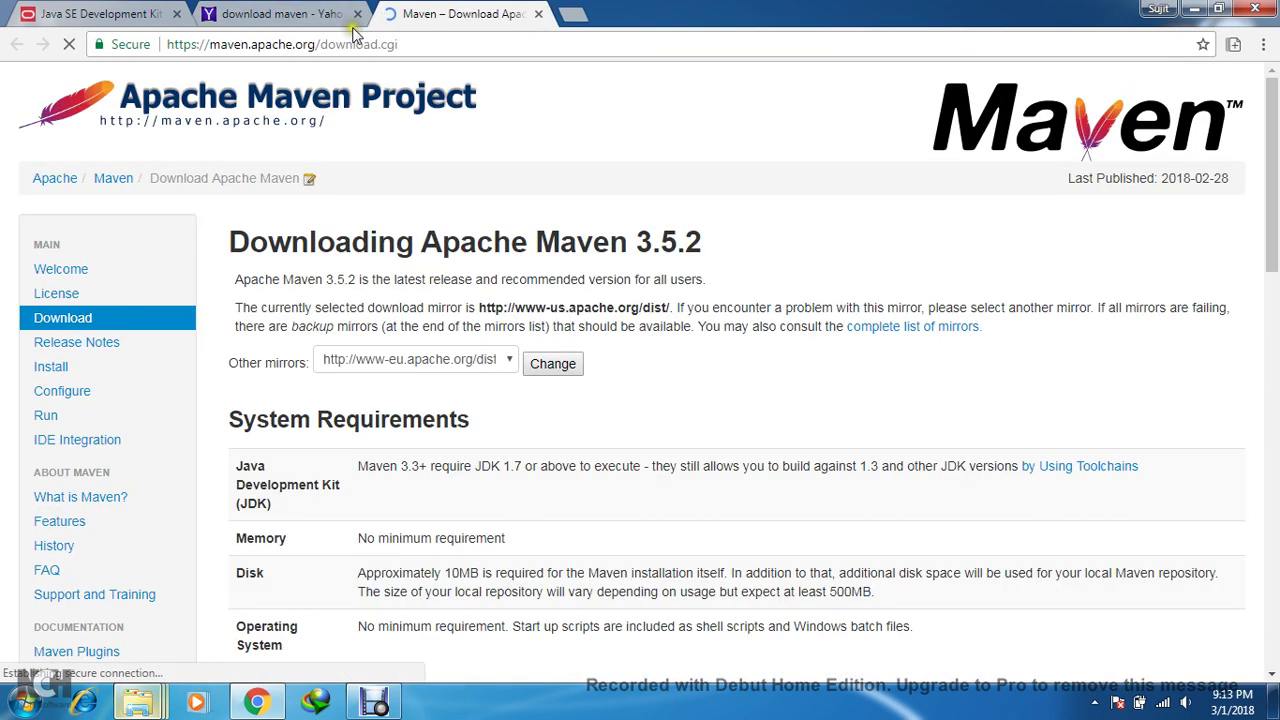
click(352, 28)
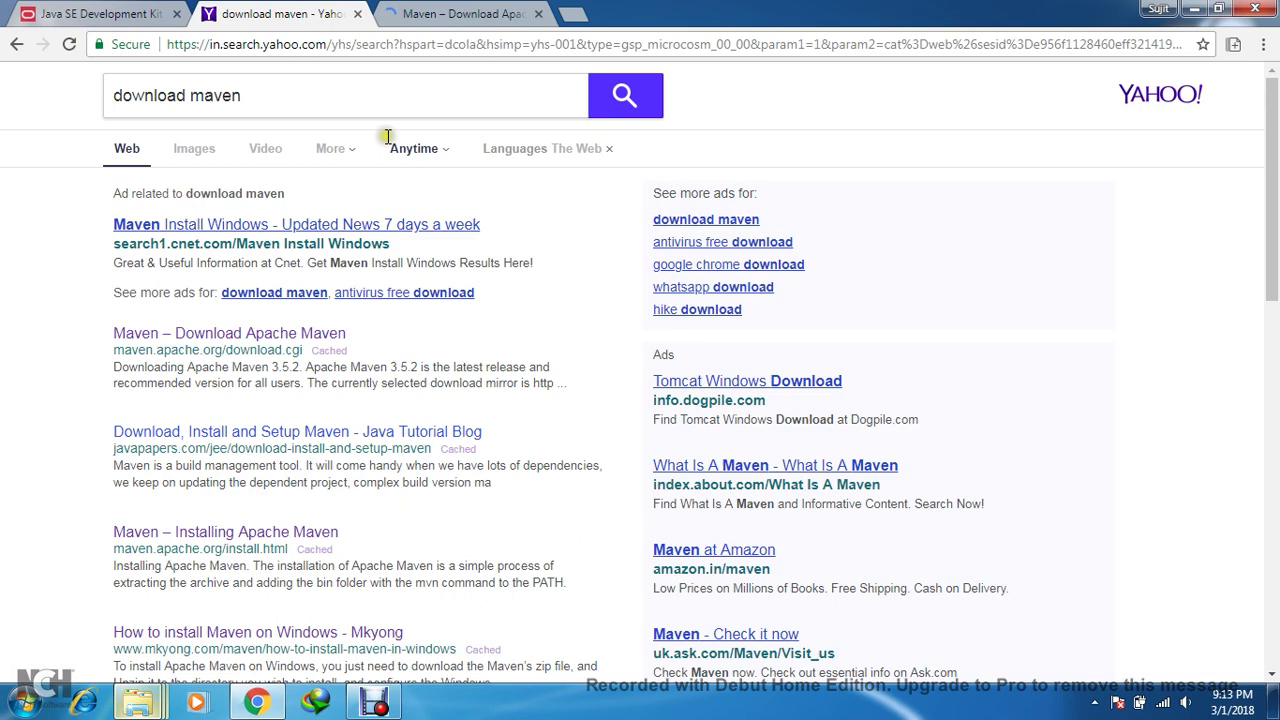
click(357, 14)
scroll(471, 308, down, 5)
scroll(471, 308, down, 2)
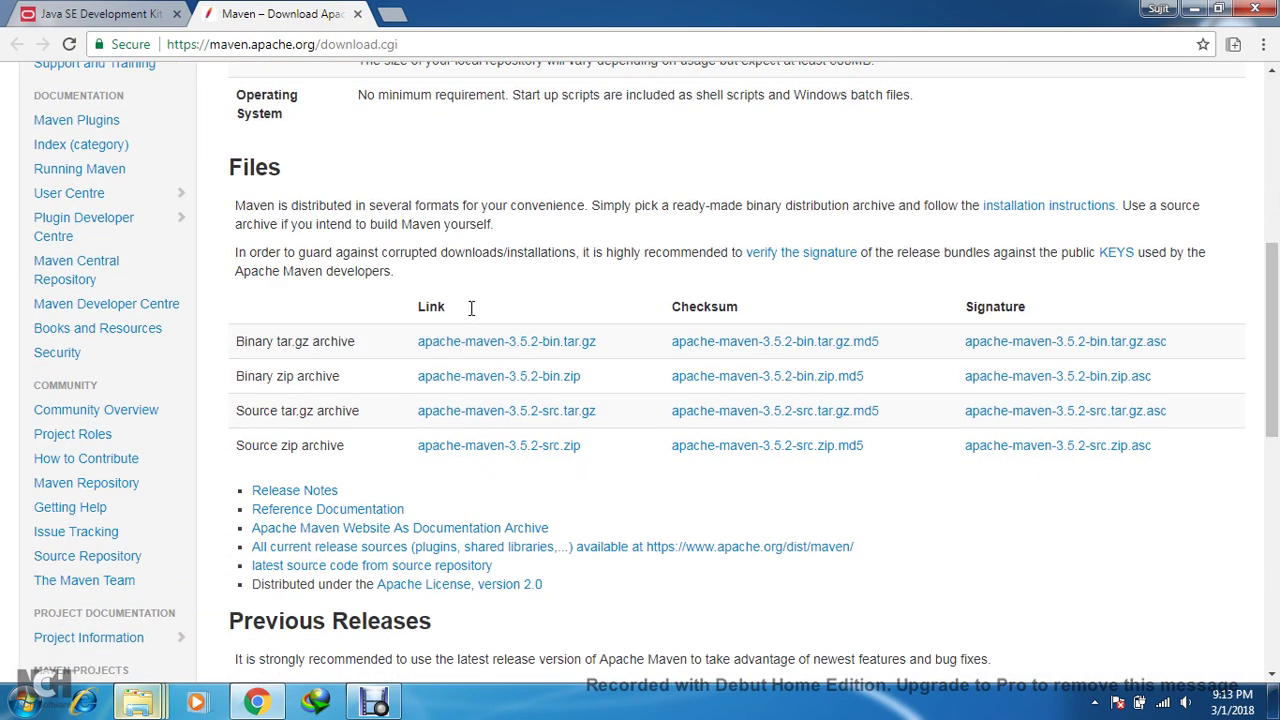
scroll(471, 308, down, 1)
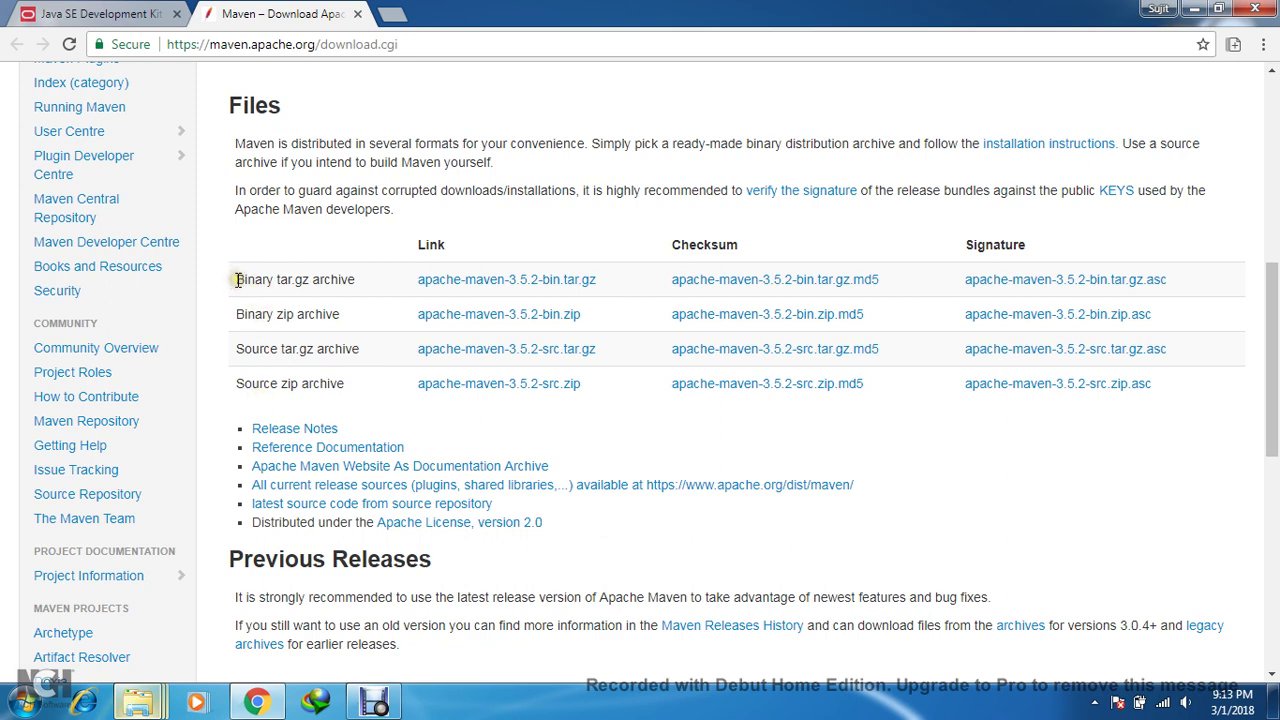
drag(238, 279, 350, 279)
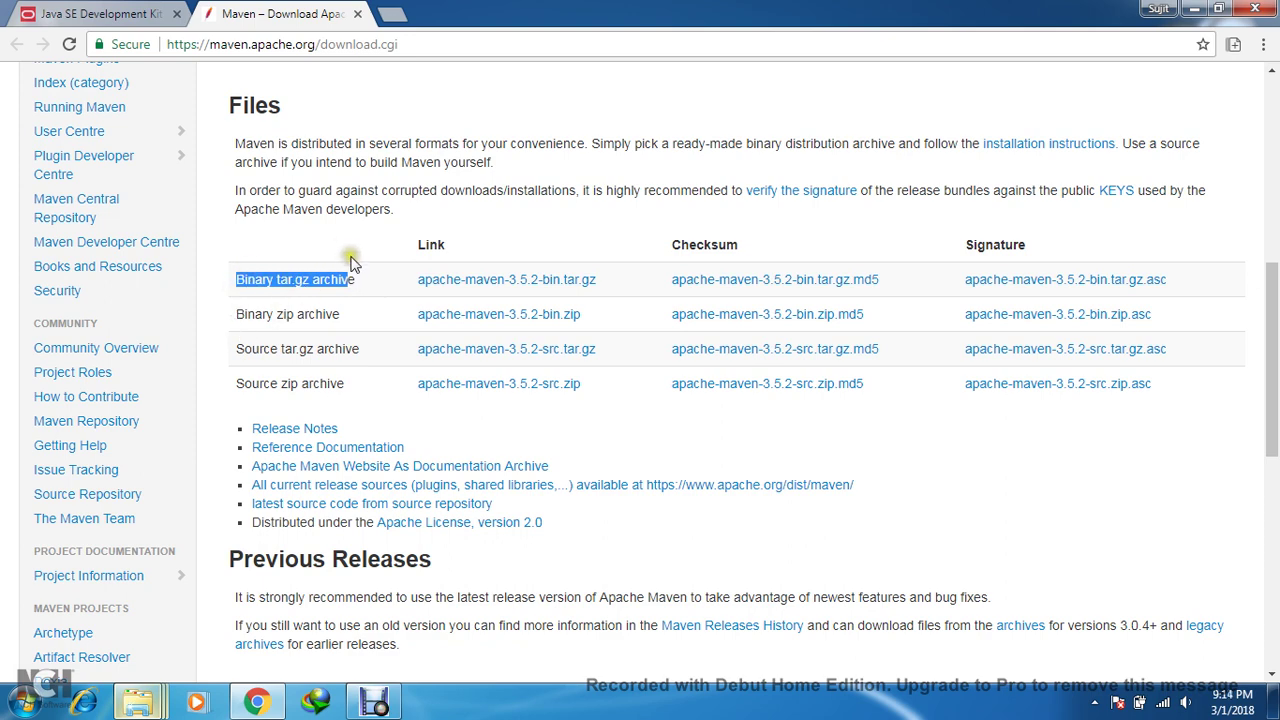
click(378, 280)
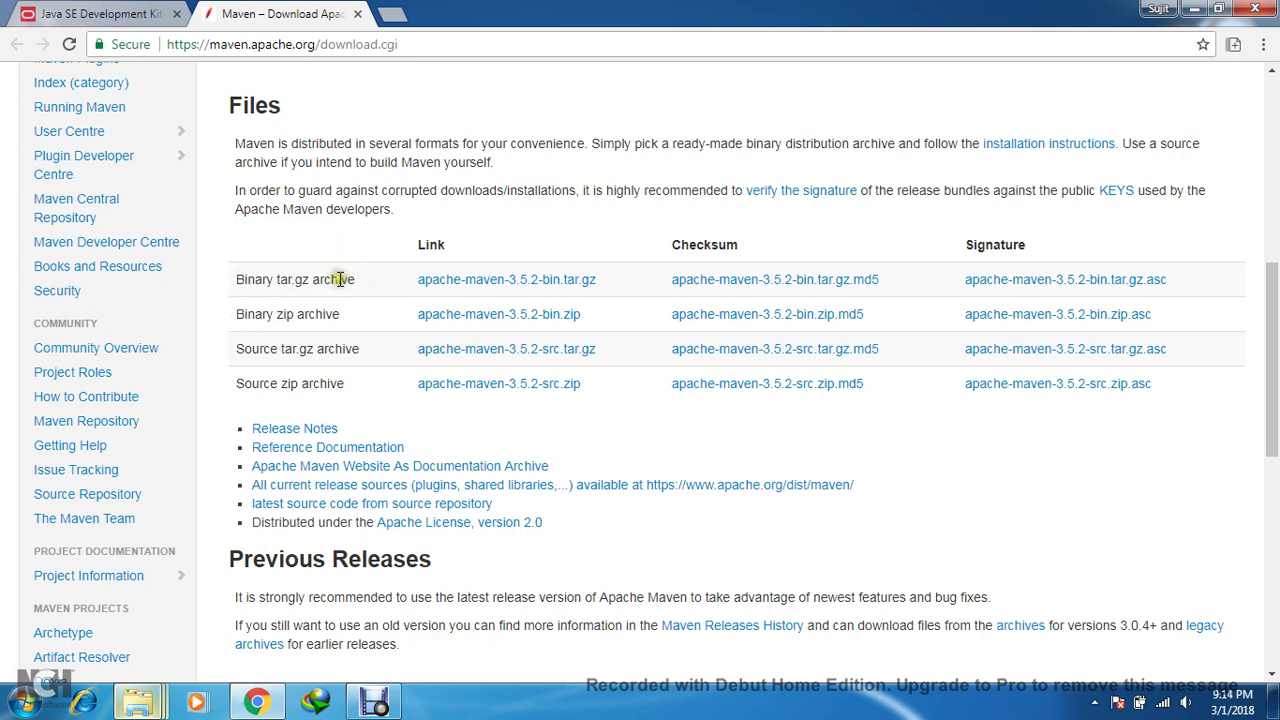
double_click(337, 279)
double_click(248, 318)
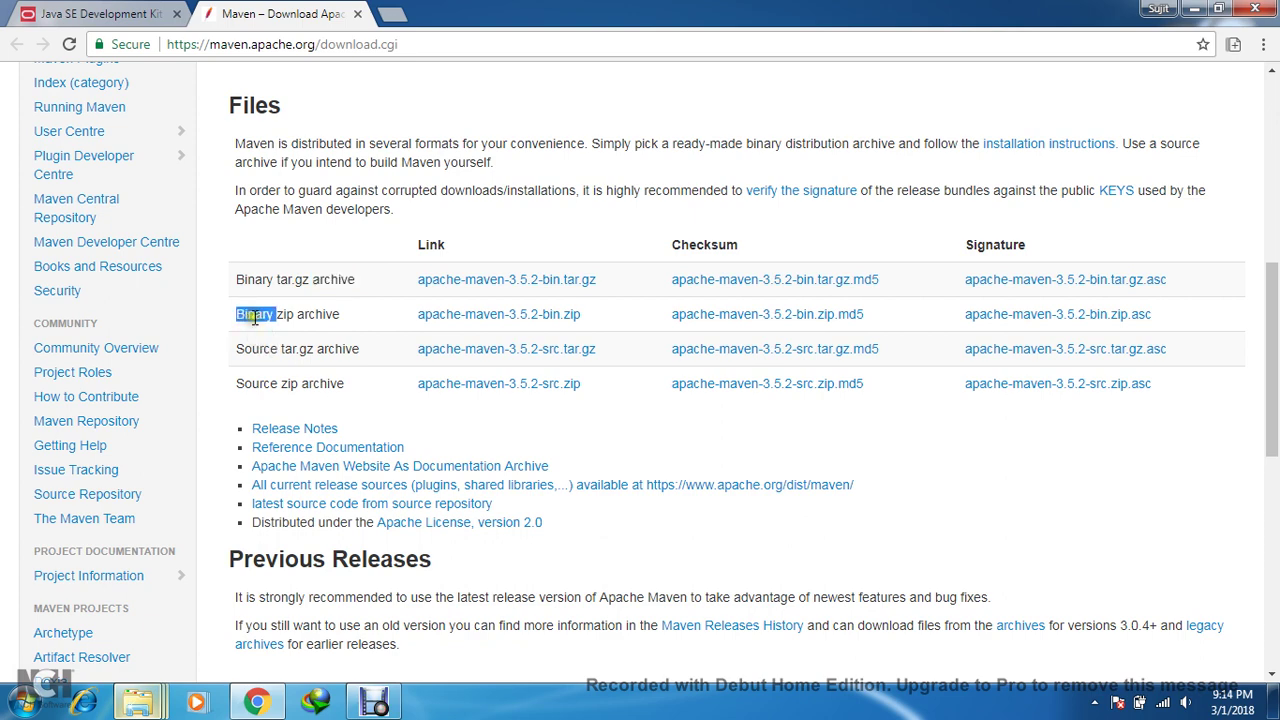
click(288, 314)
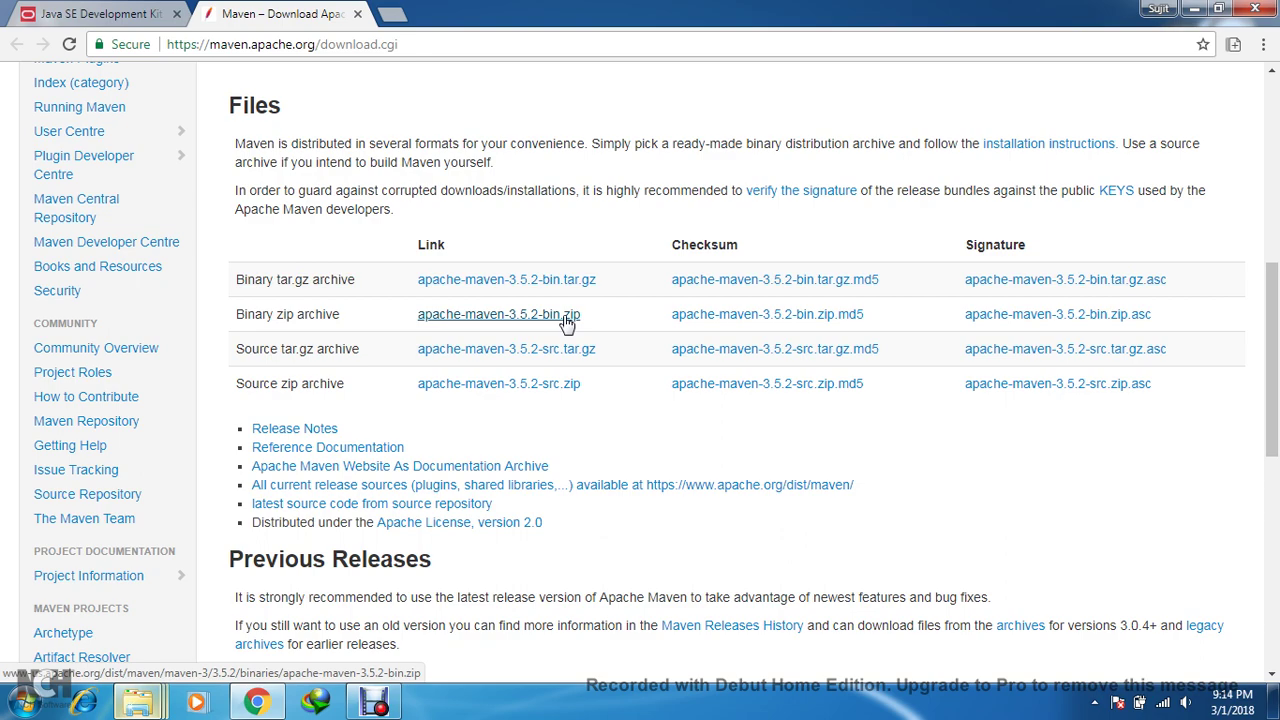
mouse_move(158, 705)
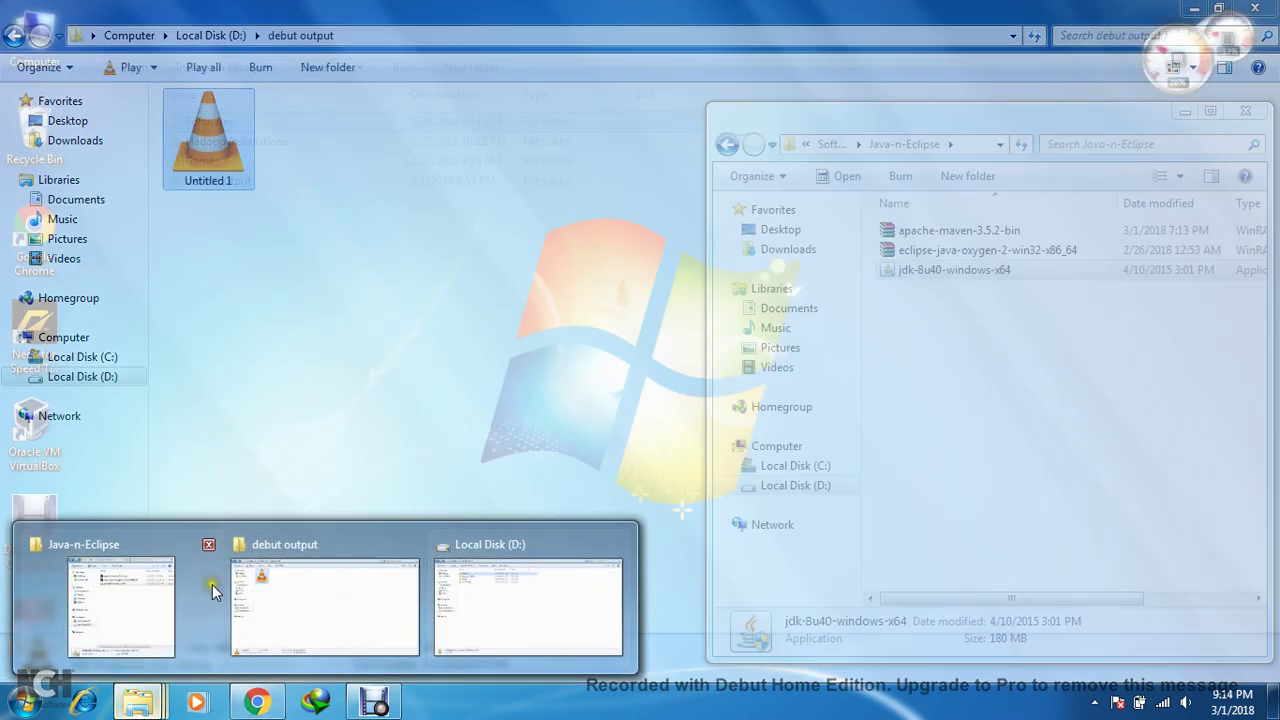
Confirm apache-maven-3.5.2-bin is in the Java-n-Eclipse folder and start a blank Chrome tab.
click(110, 590)
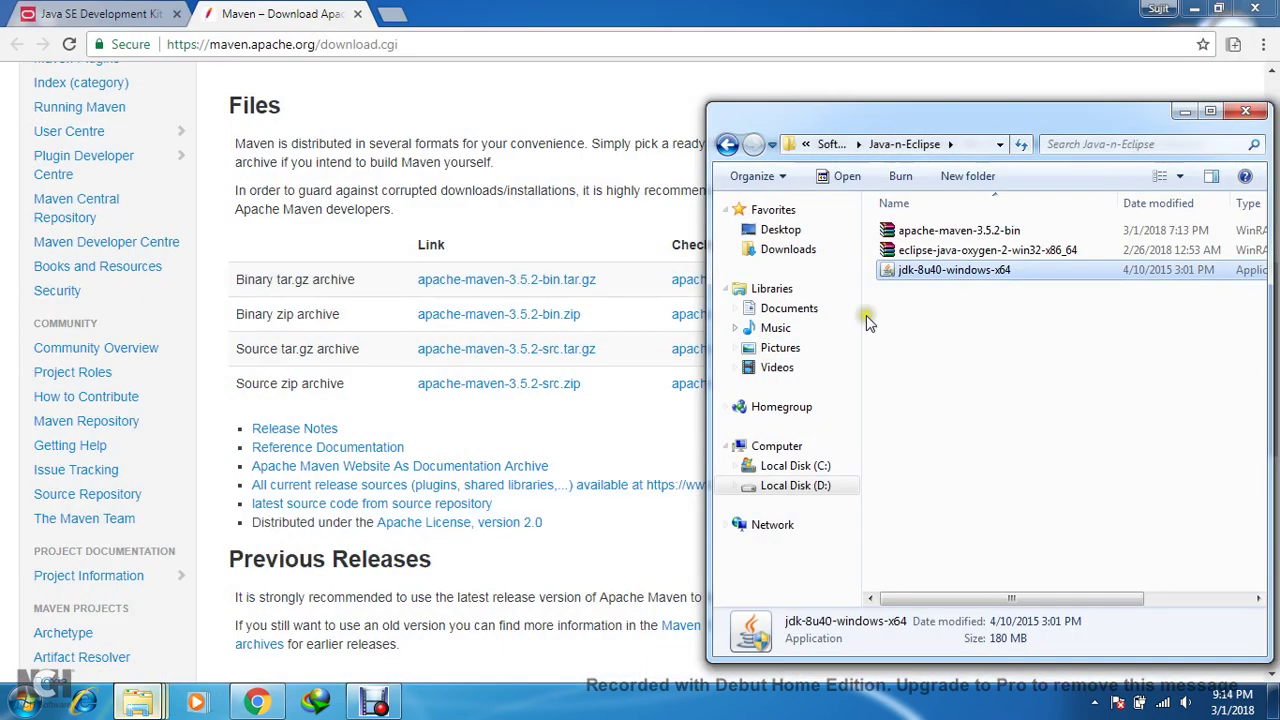
click(955, 232)
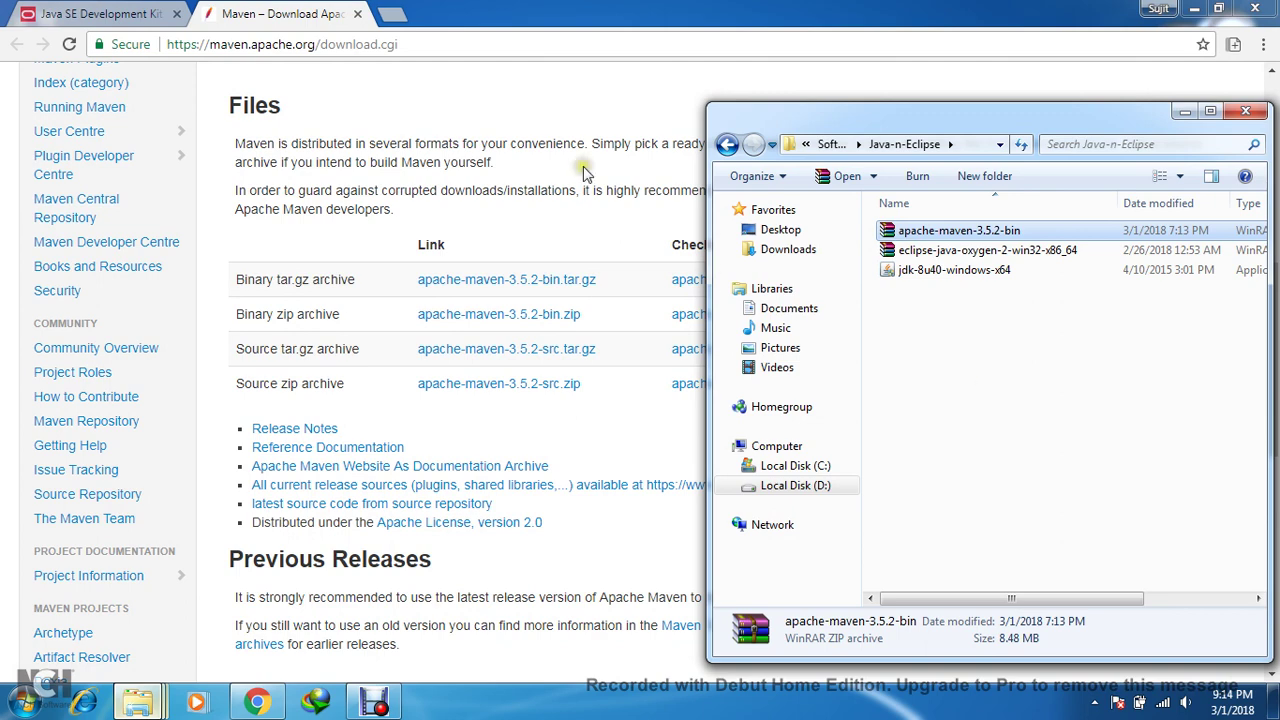
click(398, 12)
click(426, 43)
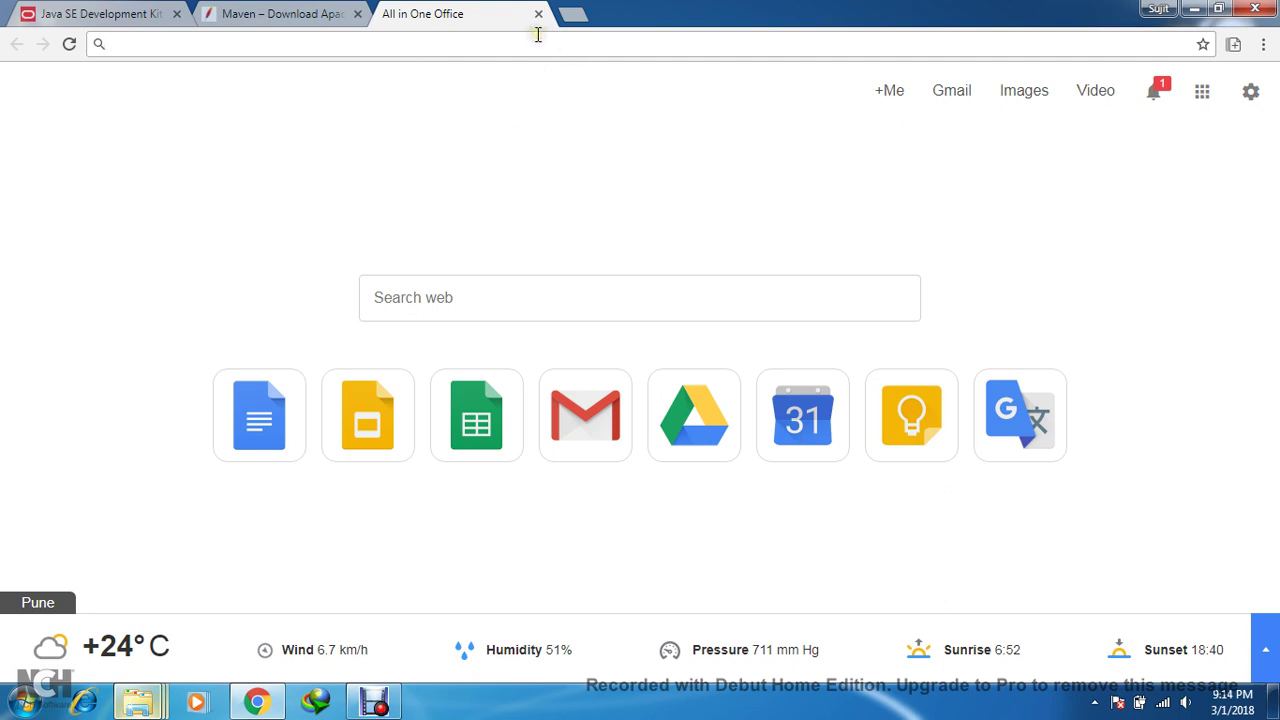
Go to the Google homepage from the address bar.
text(gogole)
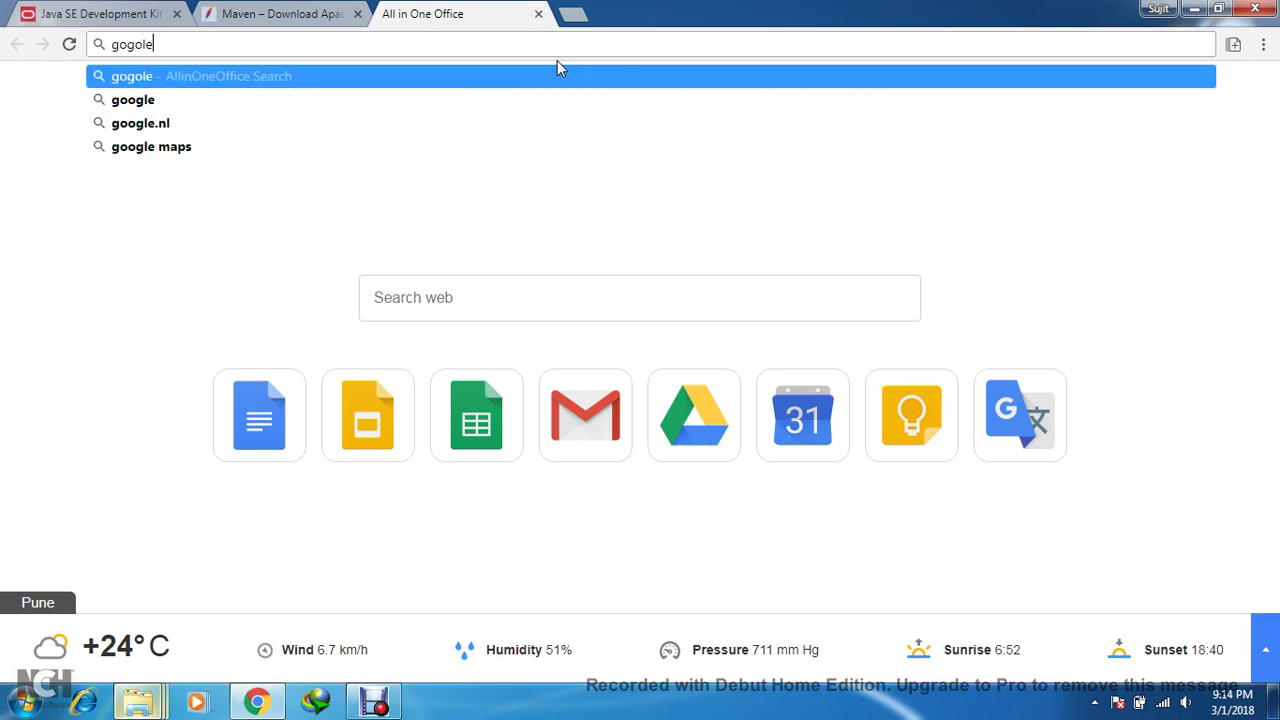
key(BackSpace)
key(BackSpace)
key(BackSpace)
key(BackSpace)
key(BackSpace)
text(google)
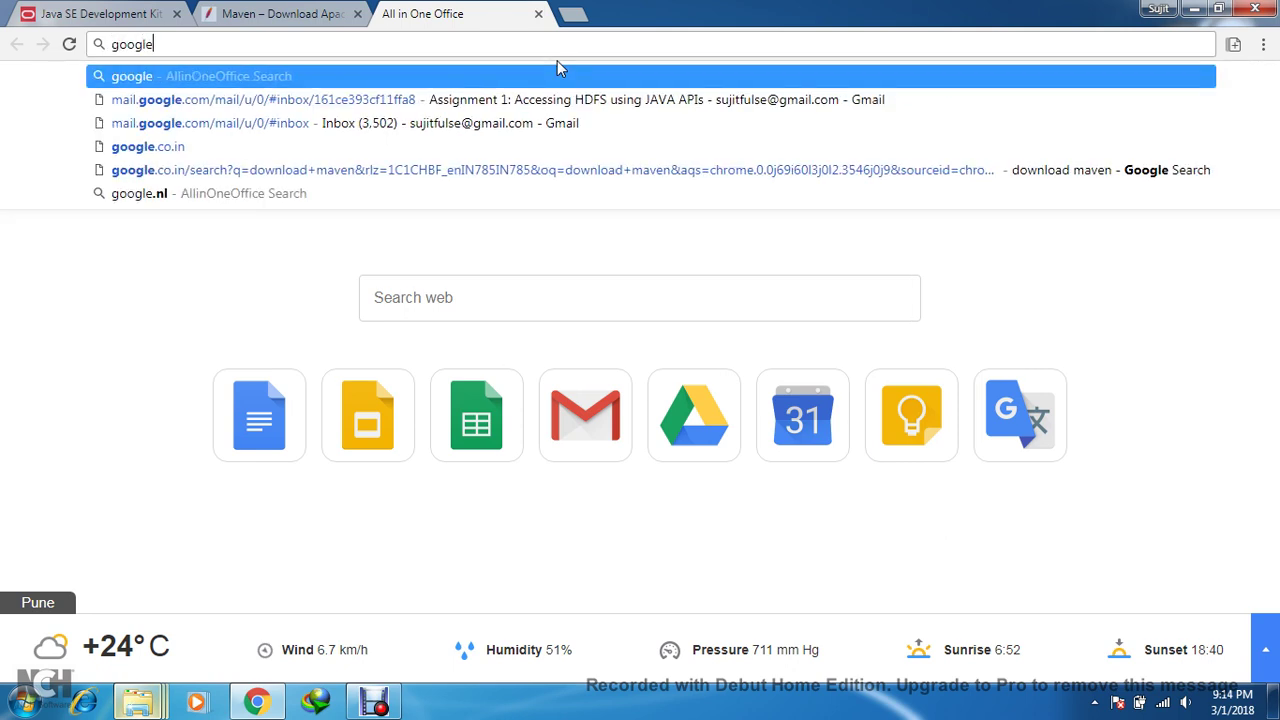
key(ctrl+Return)
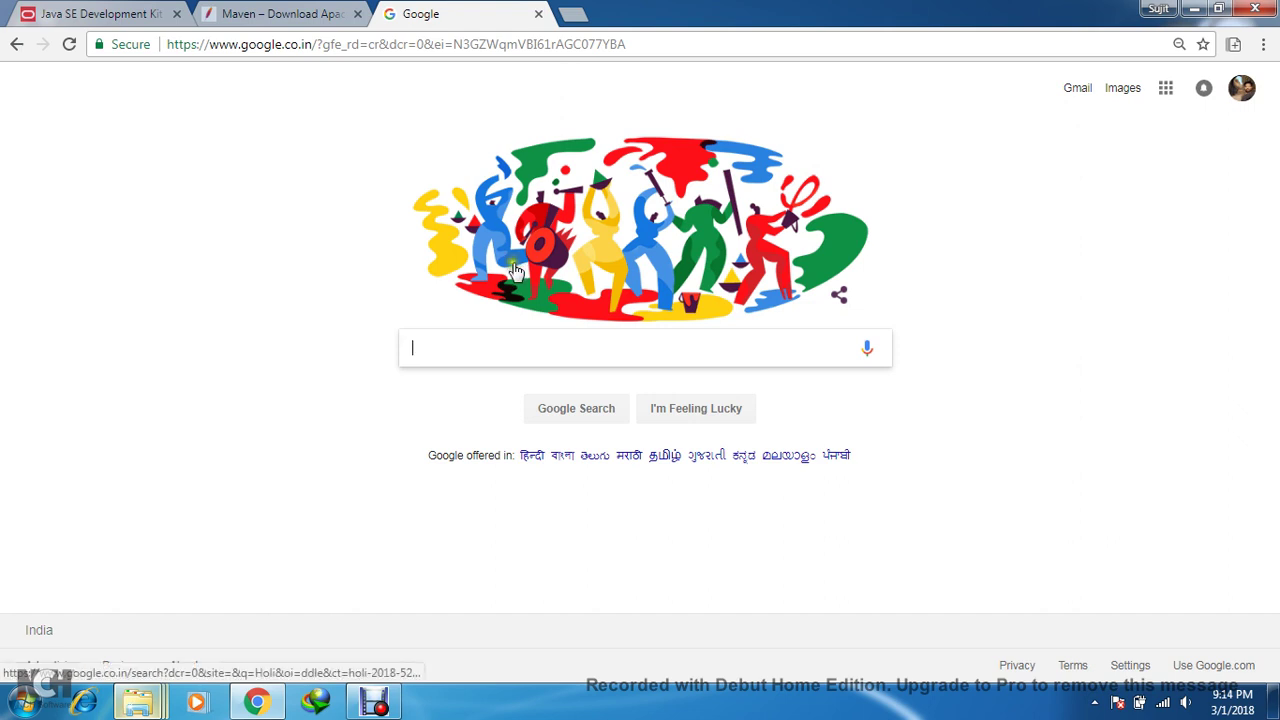
Search Google for 'download eclipse' and open the Eclipse Downloads result.
click(487, 349)
text(down)
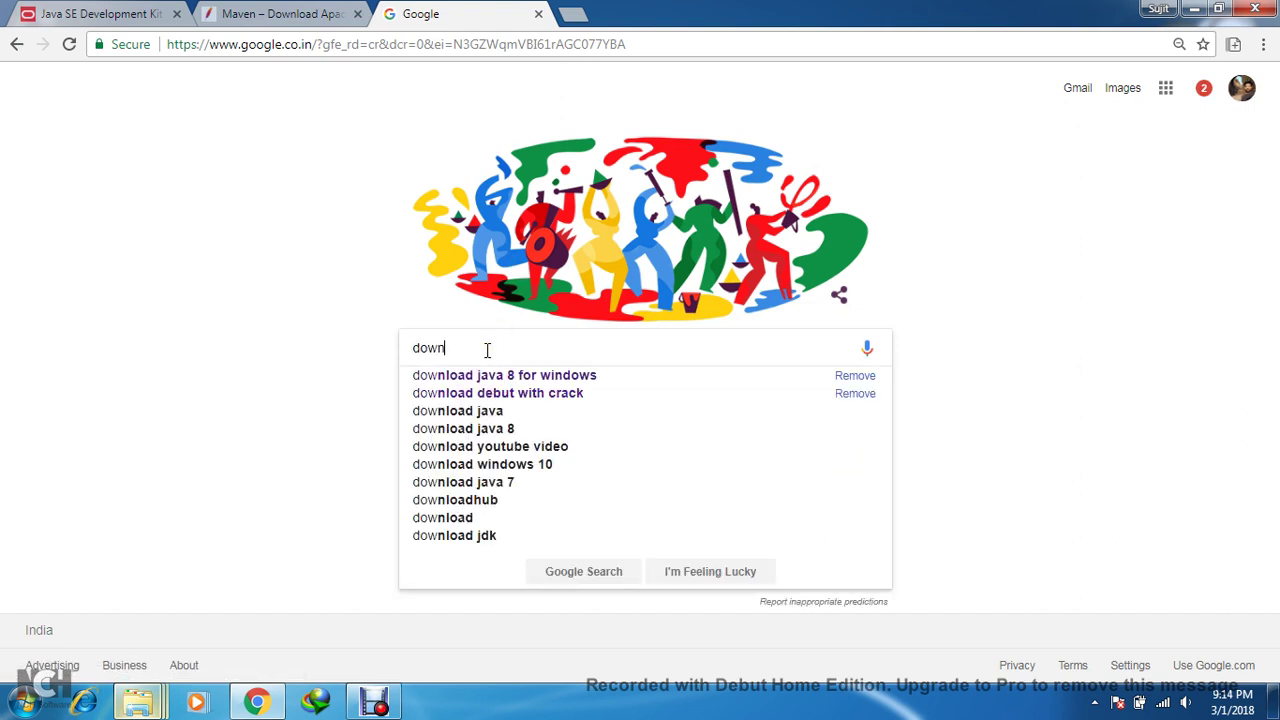
text(l)
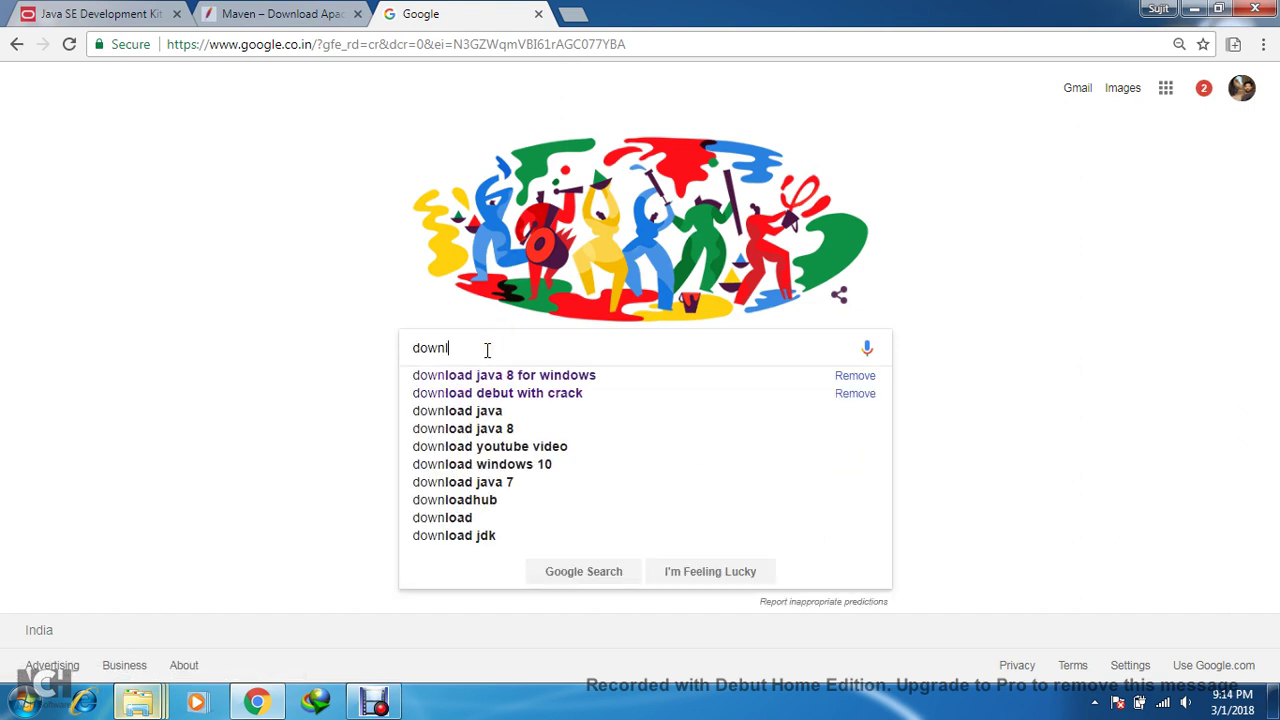
text(oad )
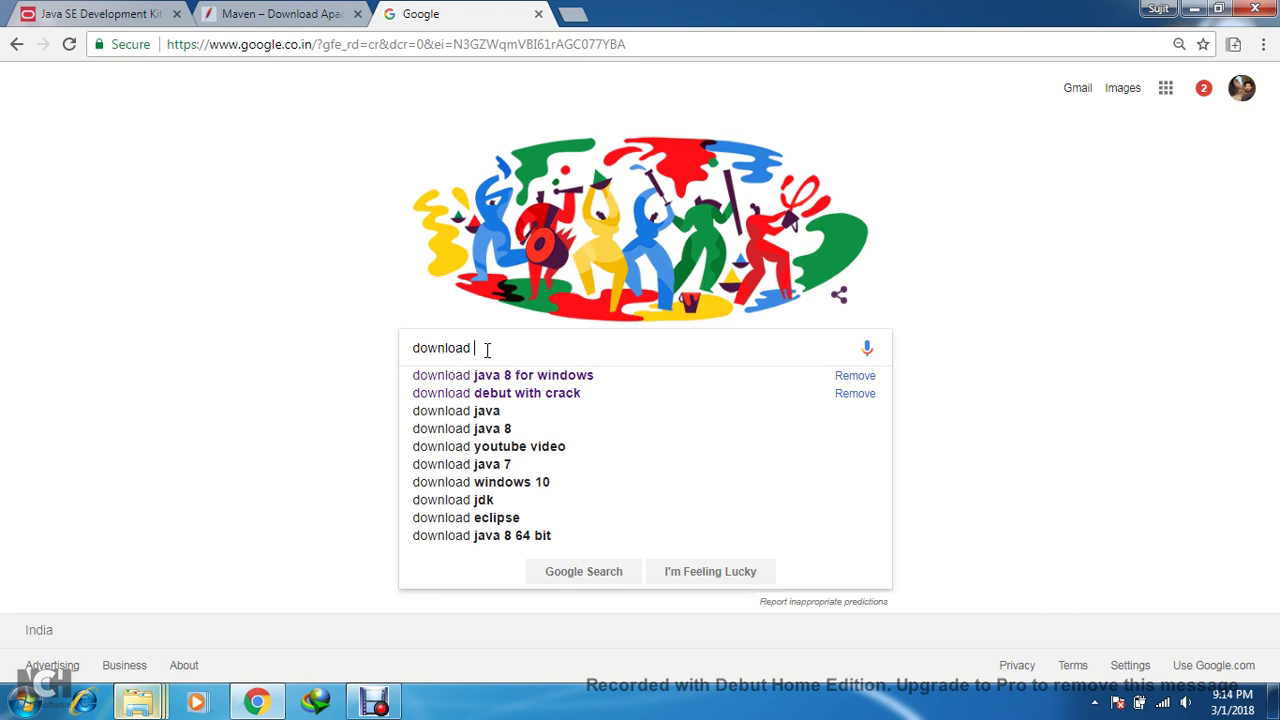
text(ec)
key(Down)
key(Down)
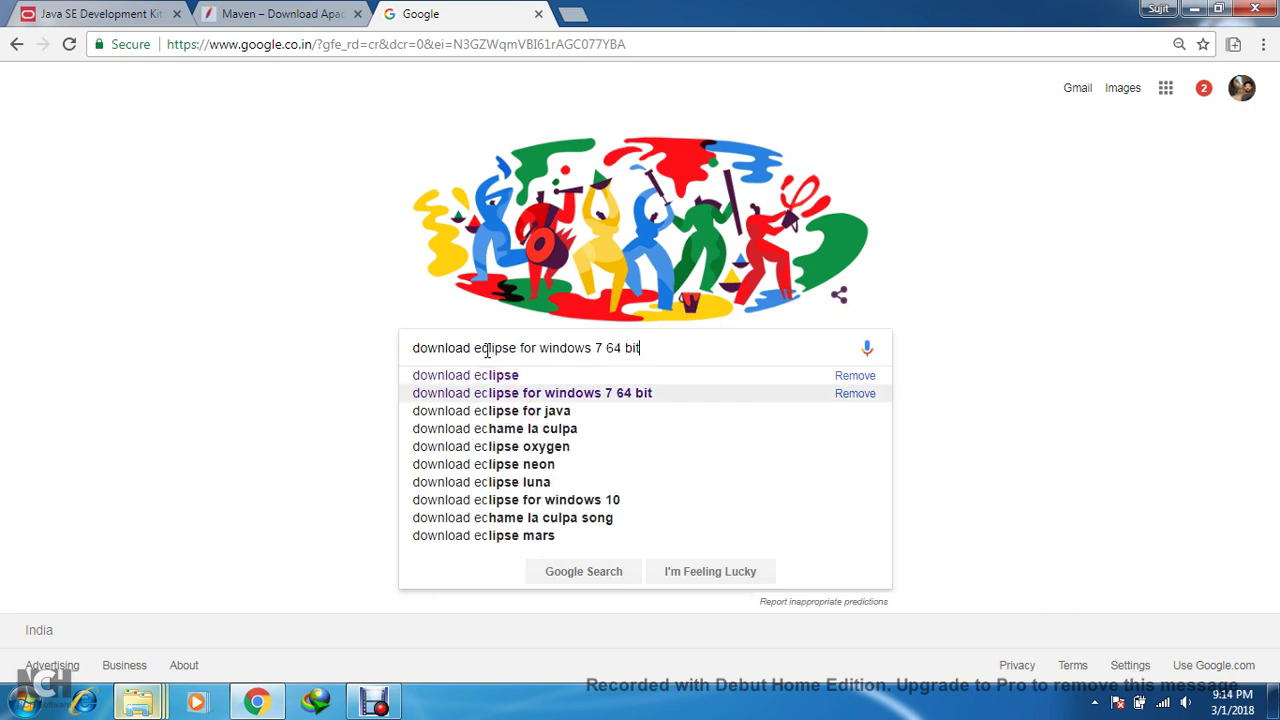
key(Up)
key(Return)
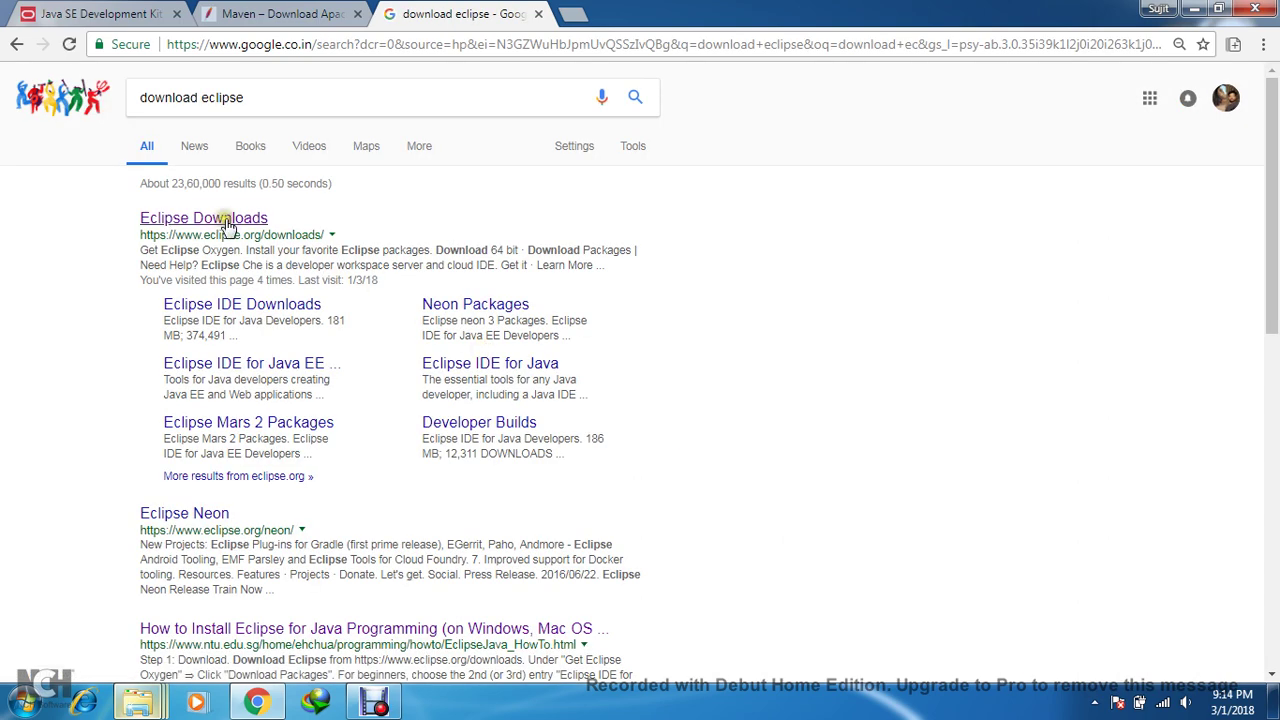
click(222, 222)
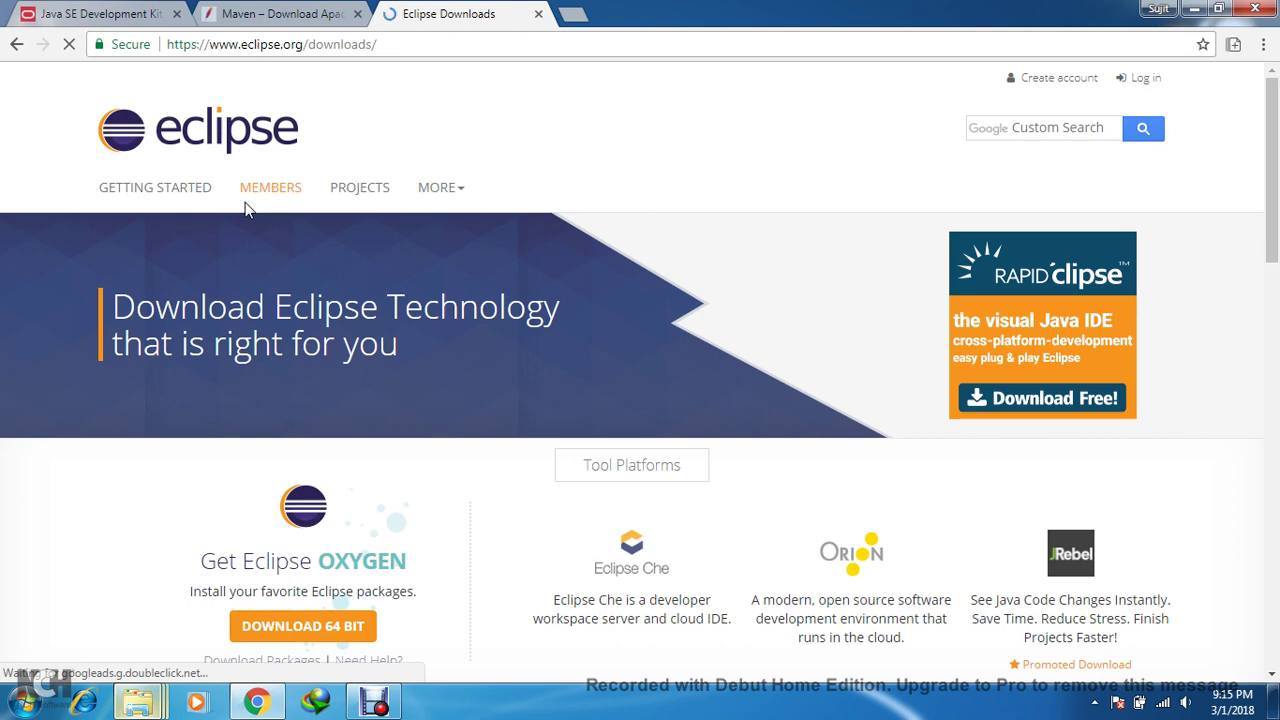
Open Oxygen's Download Packages page and locate Eclipse IDE for Java Developers (181 MB).
scroll(245, 202, down, 3)
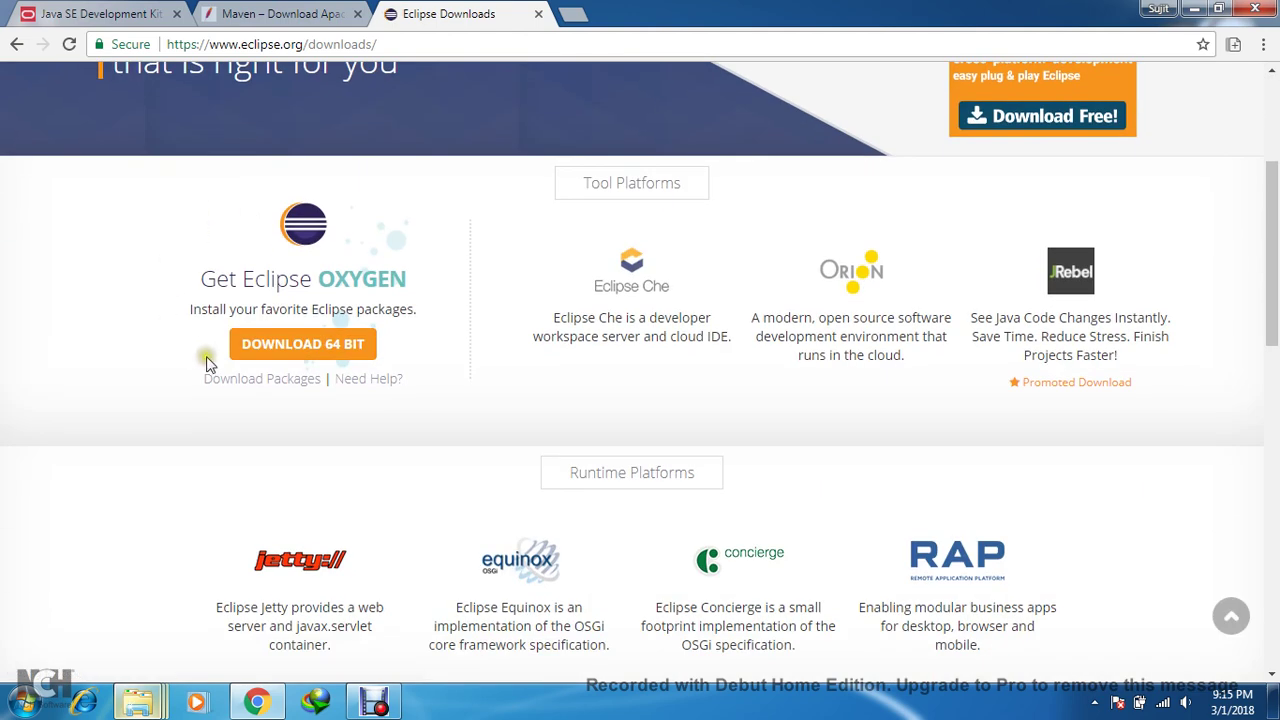
click(279, 385)
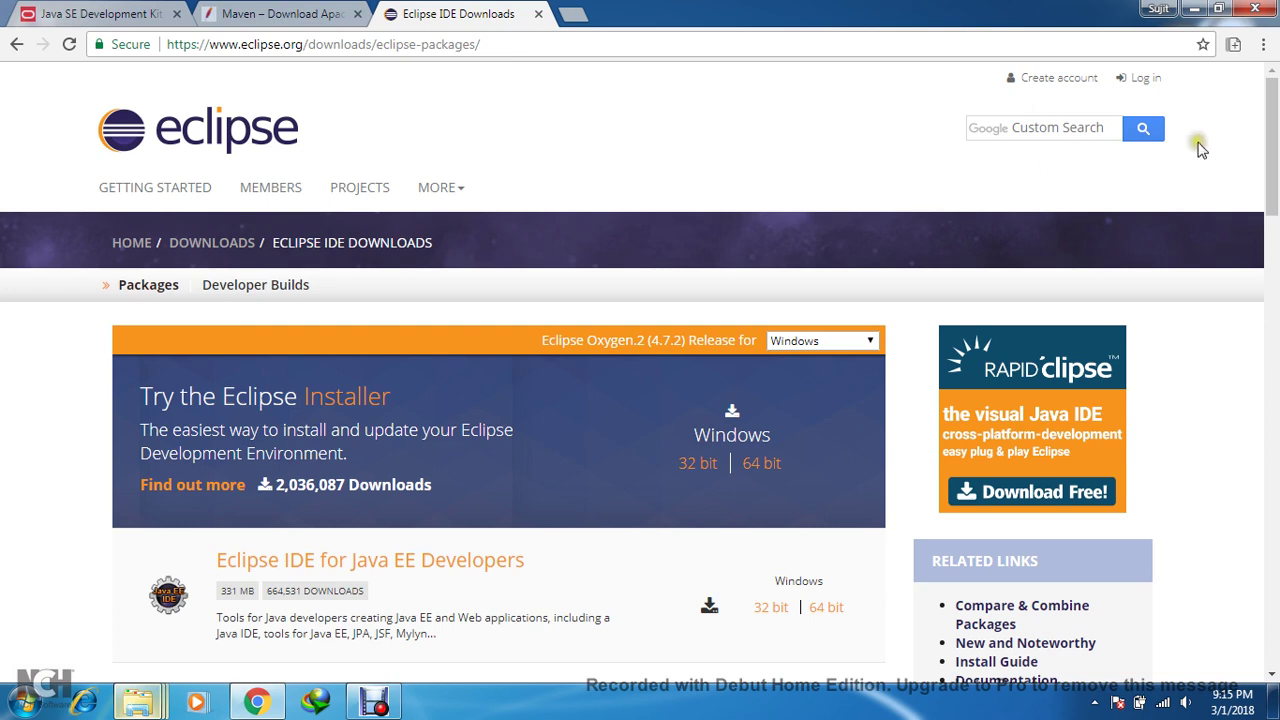
drag(1272, 205, 1274, 280)
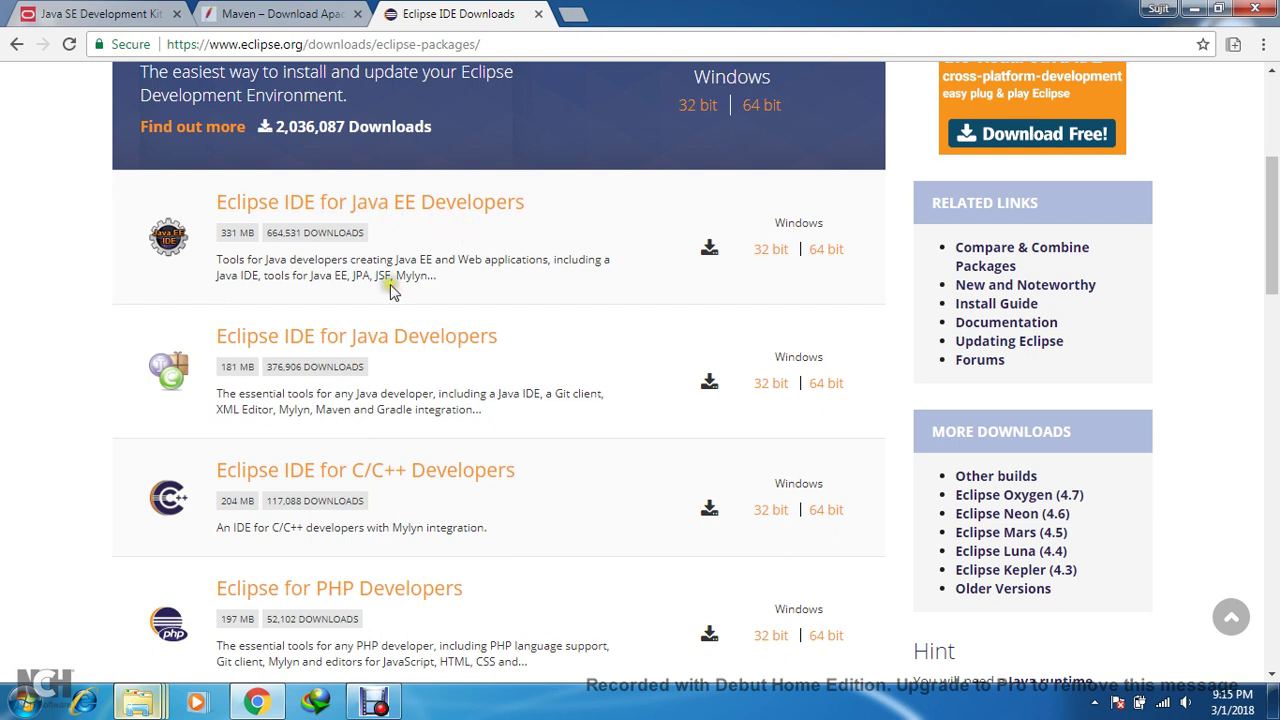
click(376, 340)
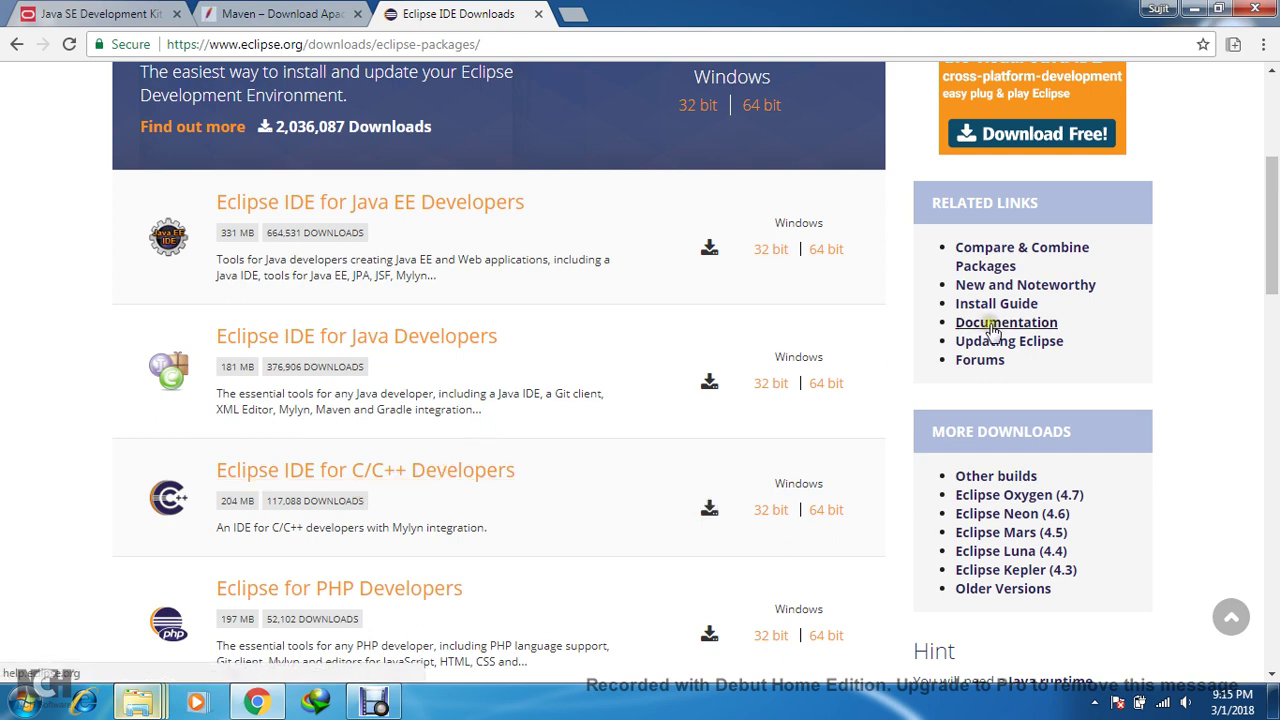
drag(1275, 251, 1275, 388)
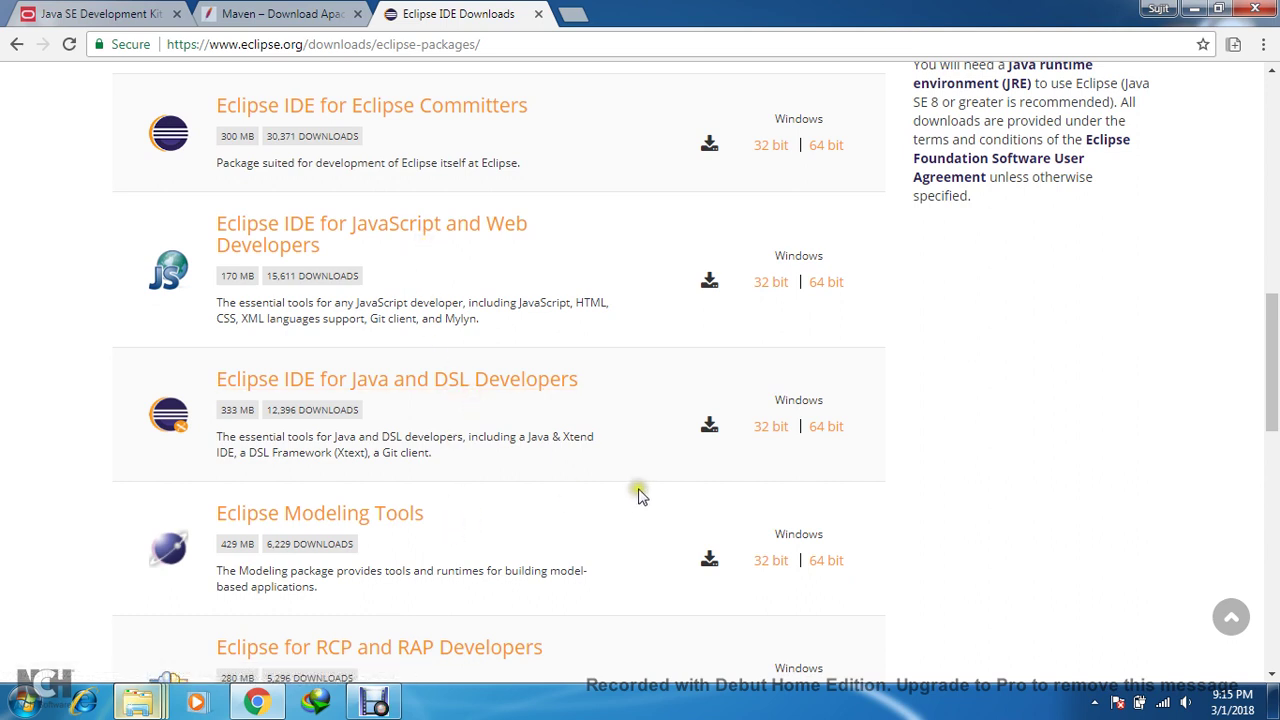
drag(1277, 340, 1277, 385)
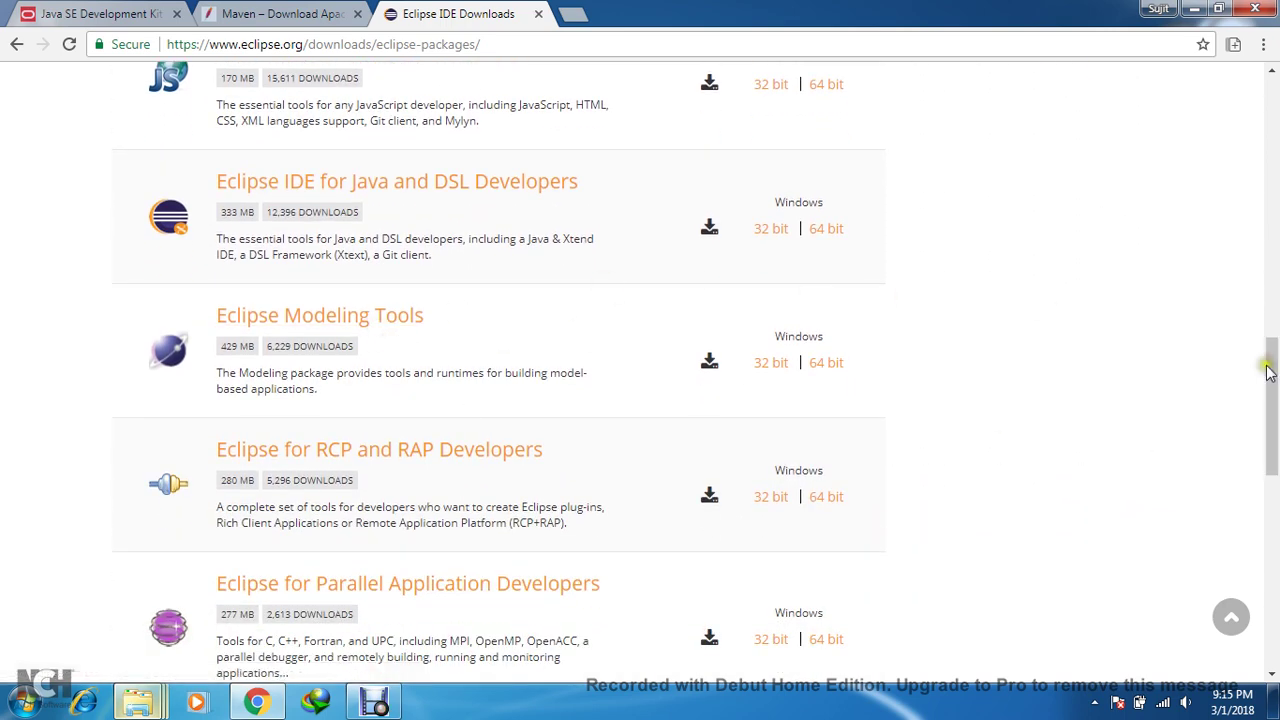
drag(1271, 363, 1277, 190)
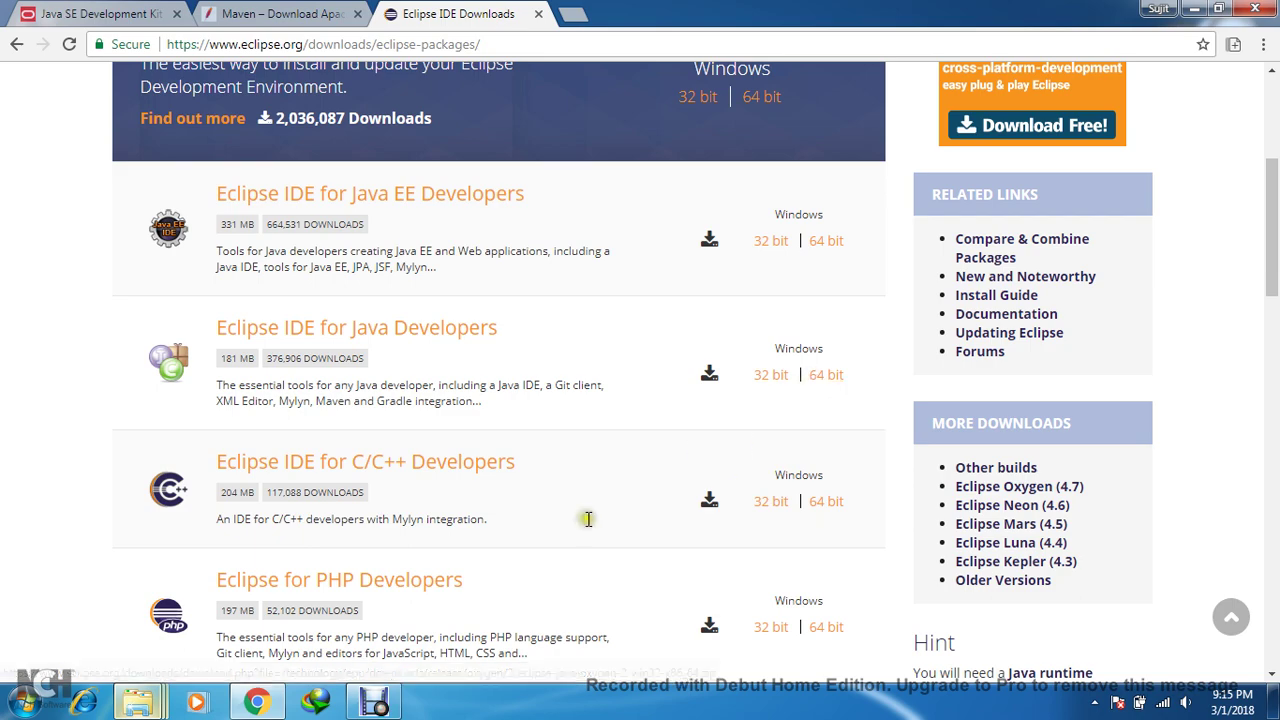
Launch the jdk-8u40-windows-x64 installer from the Java-n-Eclipse folder.
mouse_move(155, 703)
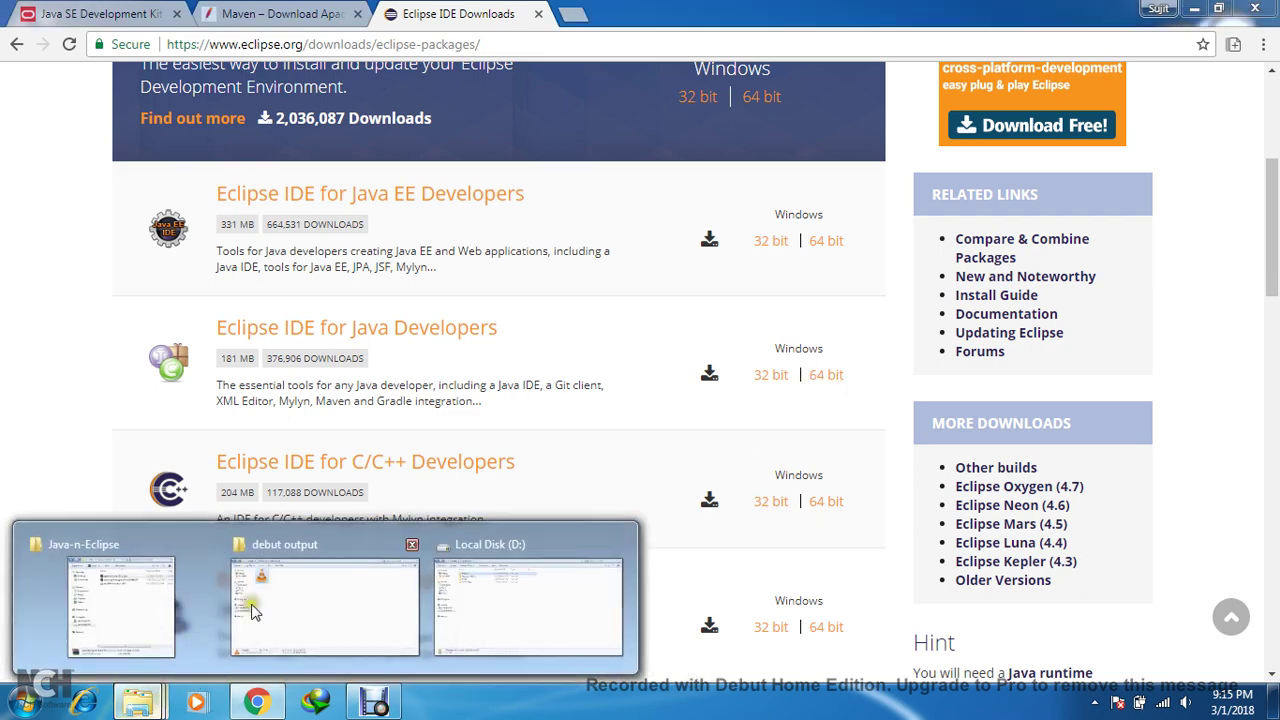
mouse_move(470, 614)
click(155, 602)
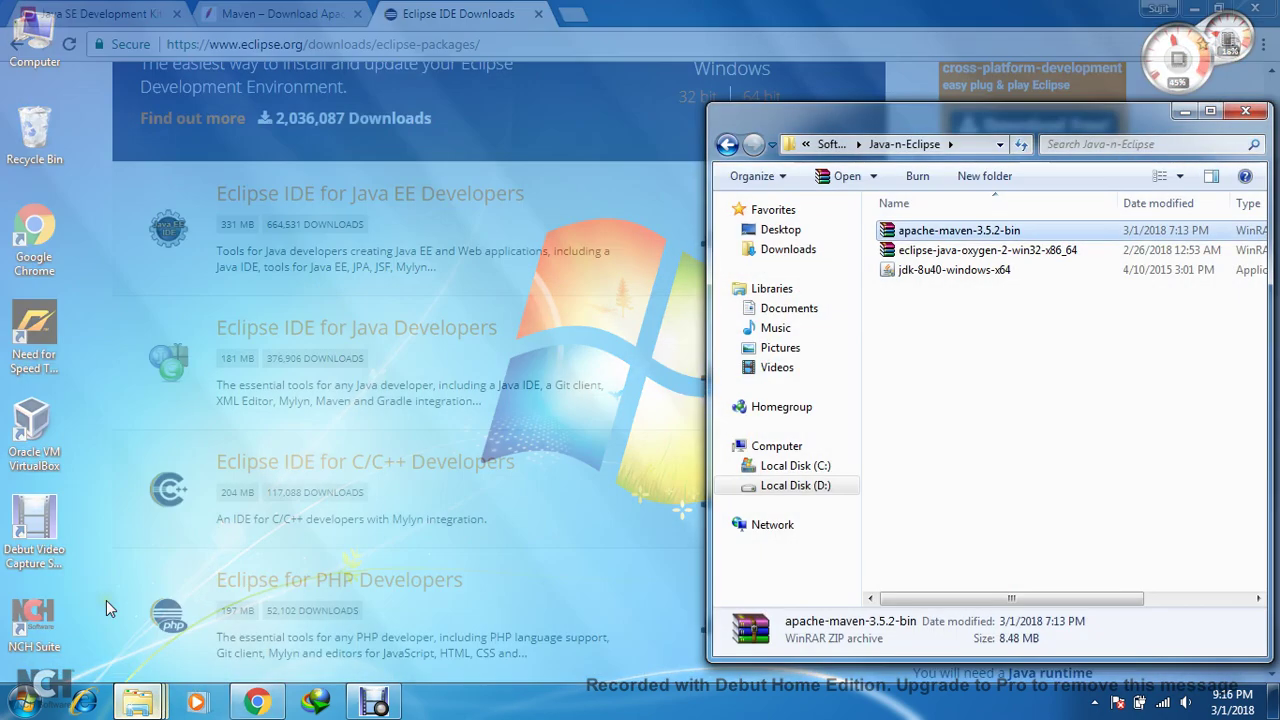
click(994, 409)
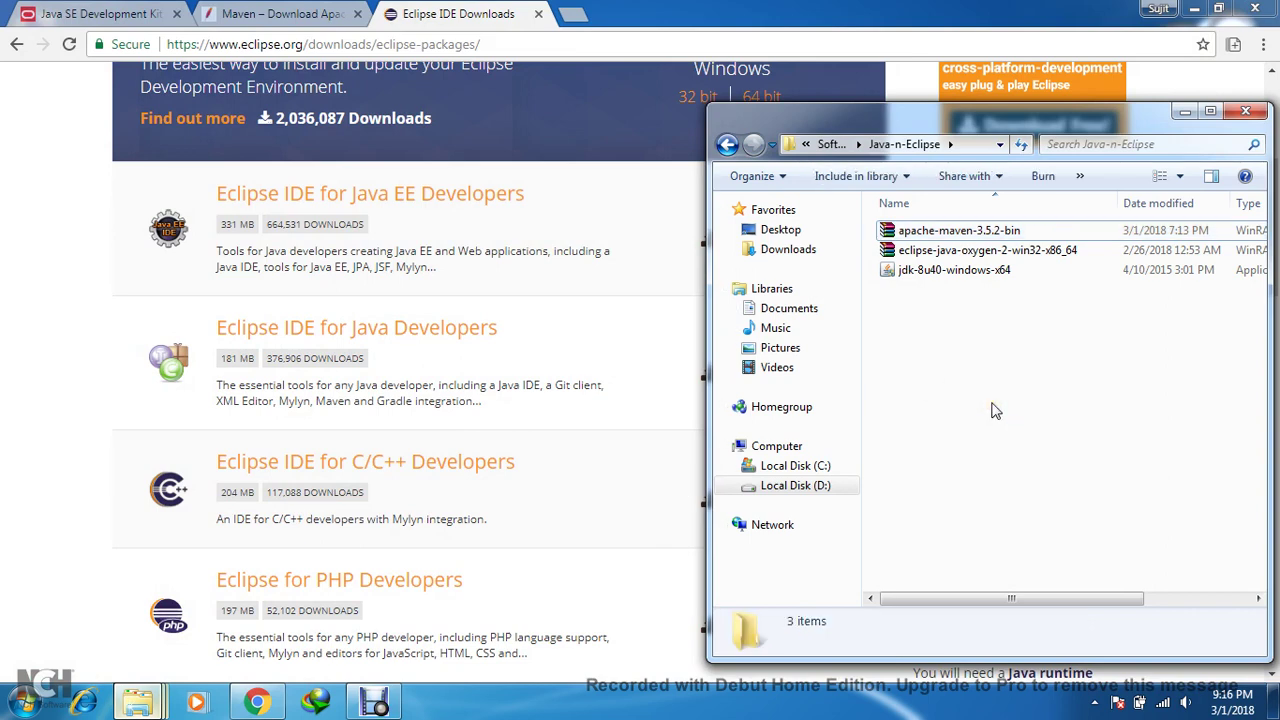
click(1194, 8)
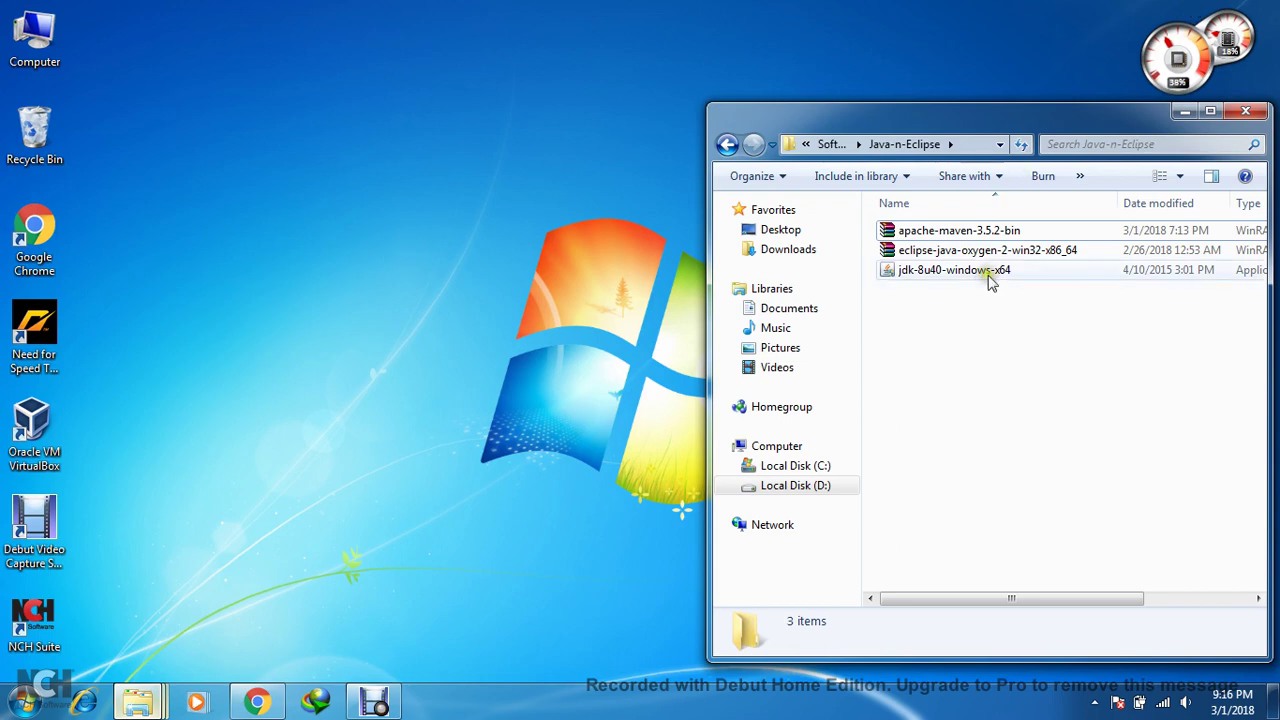
click(952, 279)
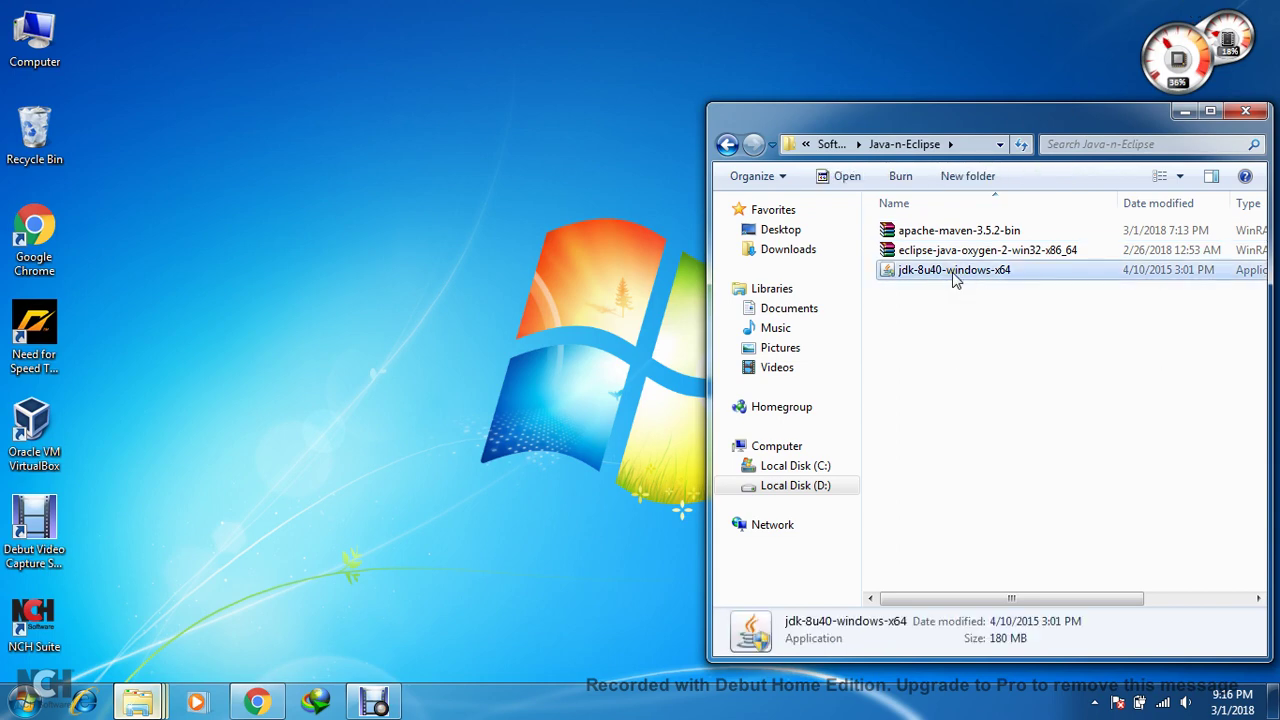
double_click(955, 281)
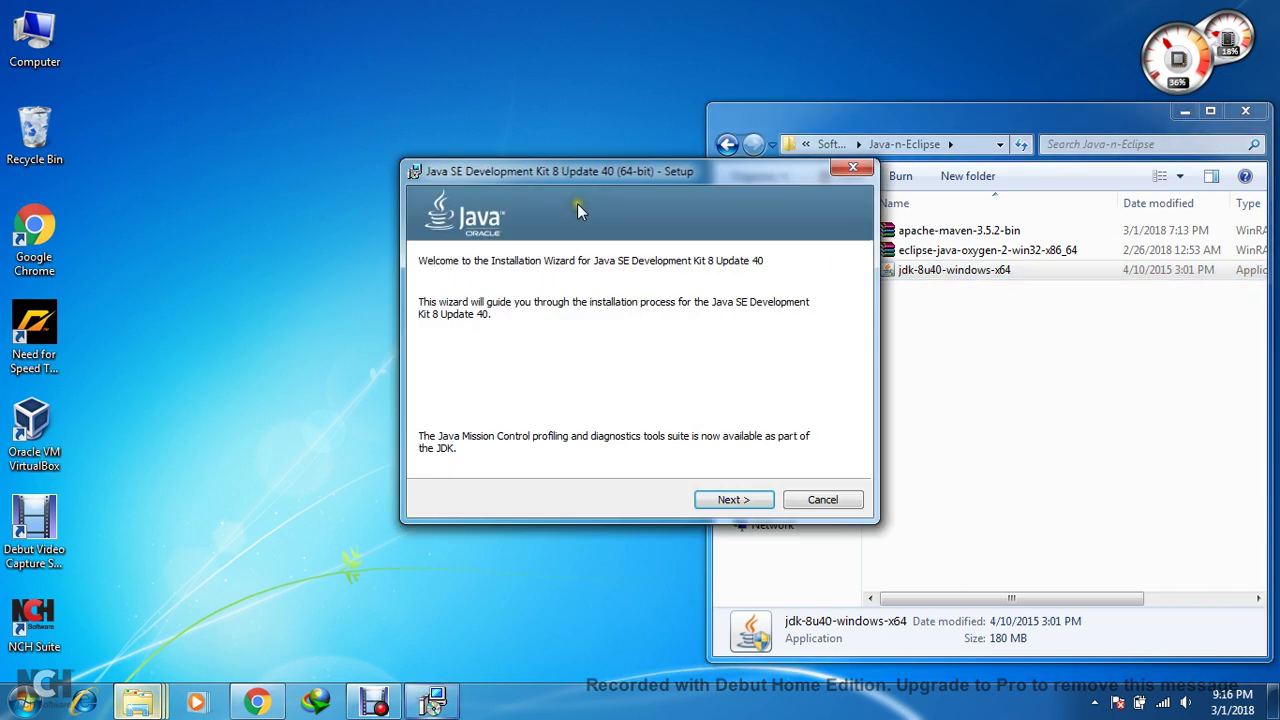
Install JDK 8 Update 40 with default features into the jdk1.8.0_40 folder.
click(731, 499)
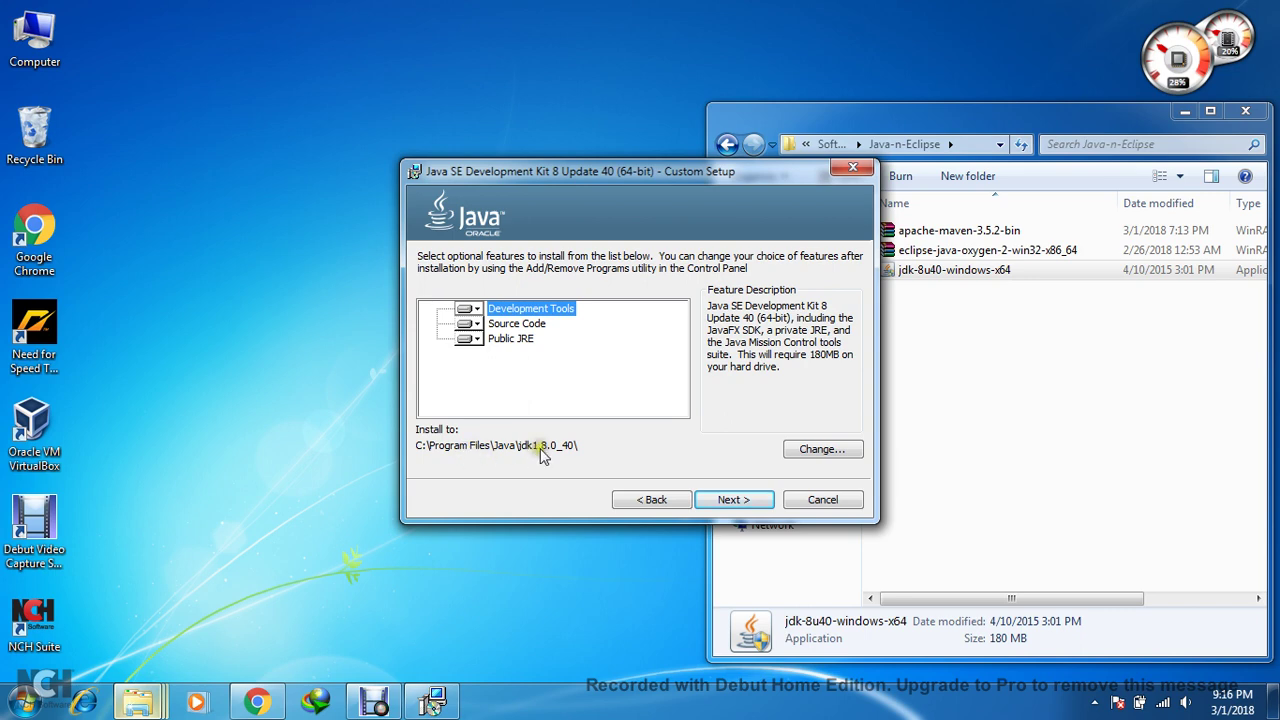
click(733, 499)
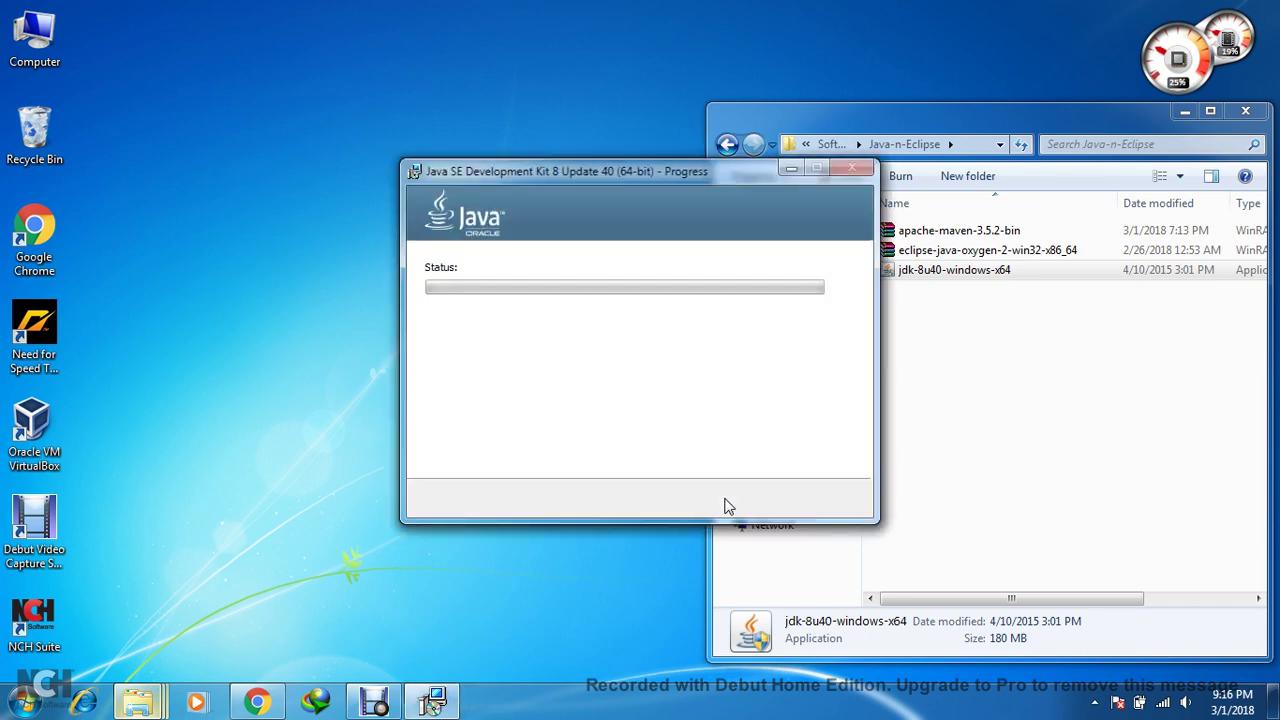
drag(552, 168, 408, 156)
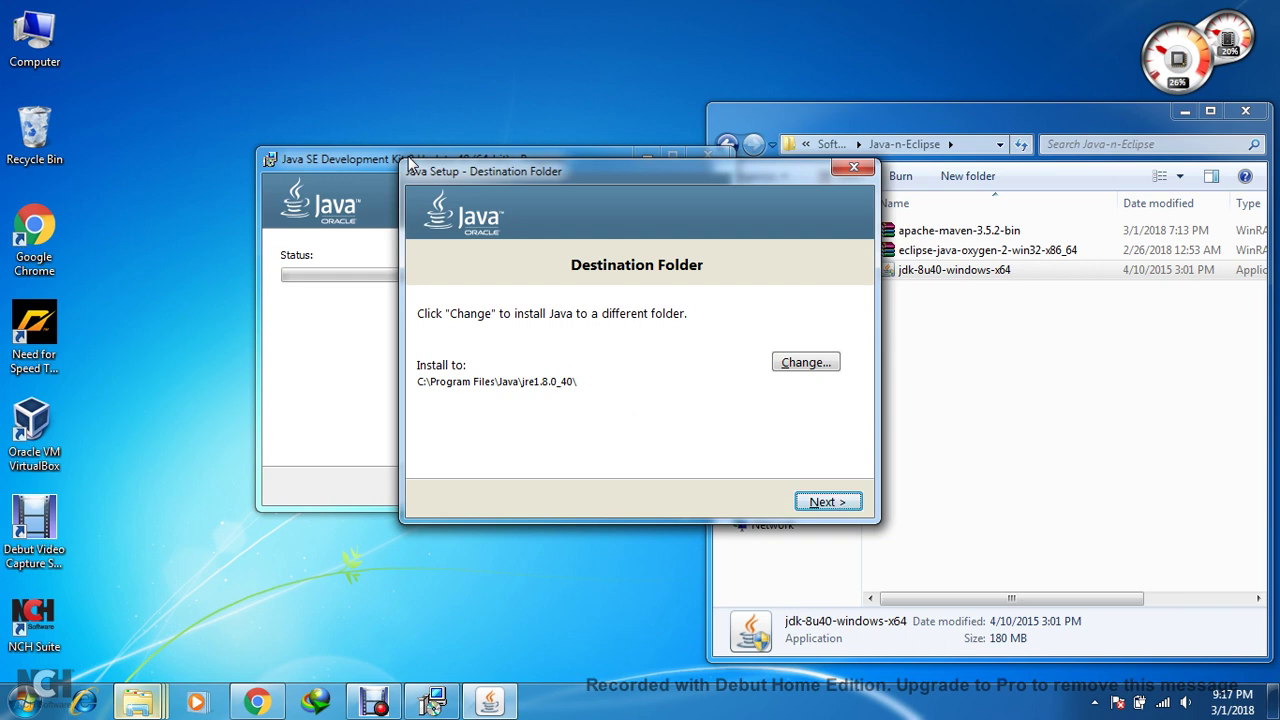
Accept the default JRE folder C:\Program Files\Java\jre1.8.0_40\ and start installing Java.
click(824, 502)
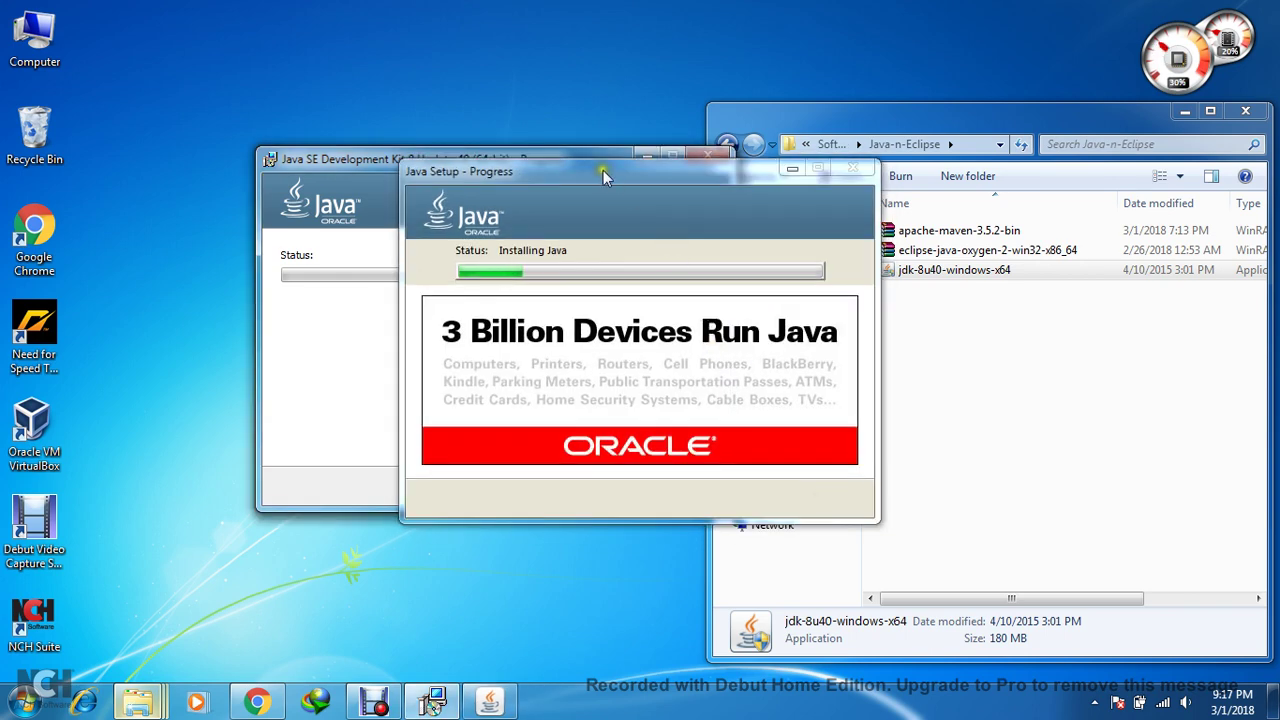
drag(601, 166, 436, 102)
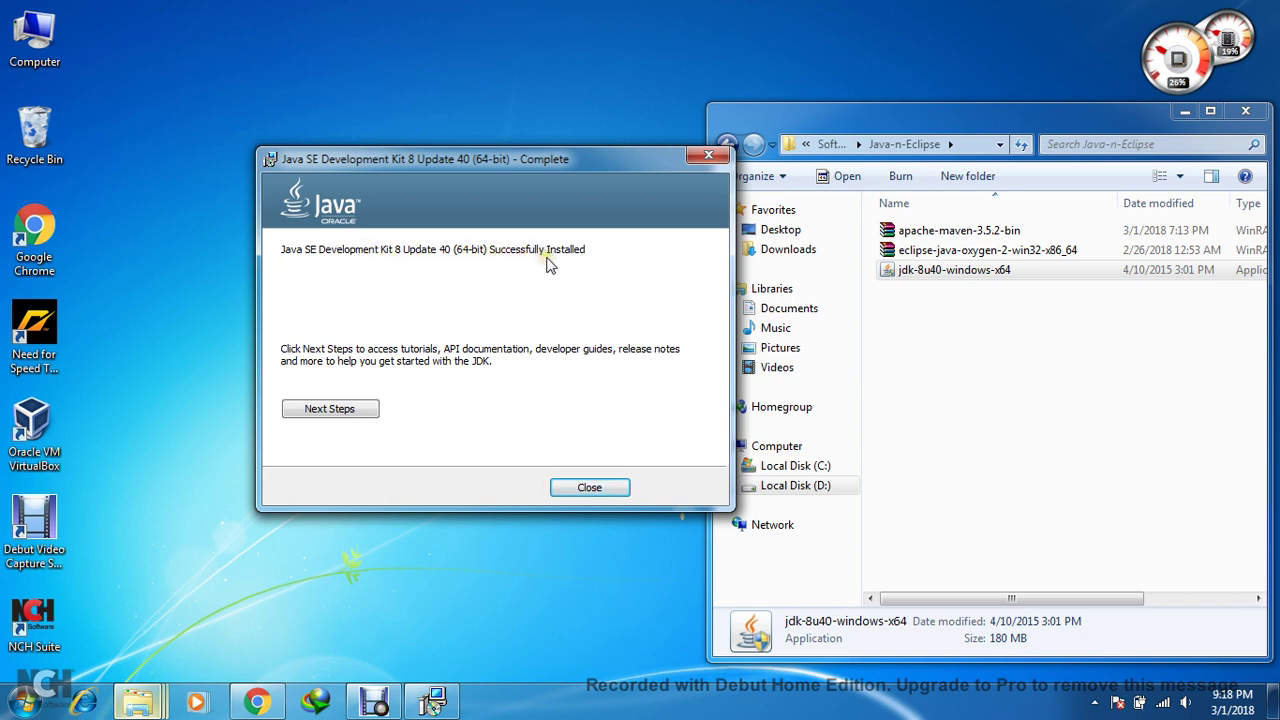
Close the finished JDK installer and open Environment Variables via Computer Properties and Advanced system settings.
click(585, 487)
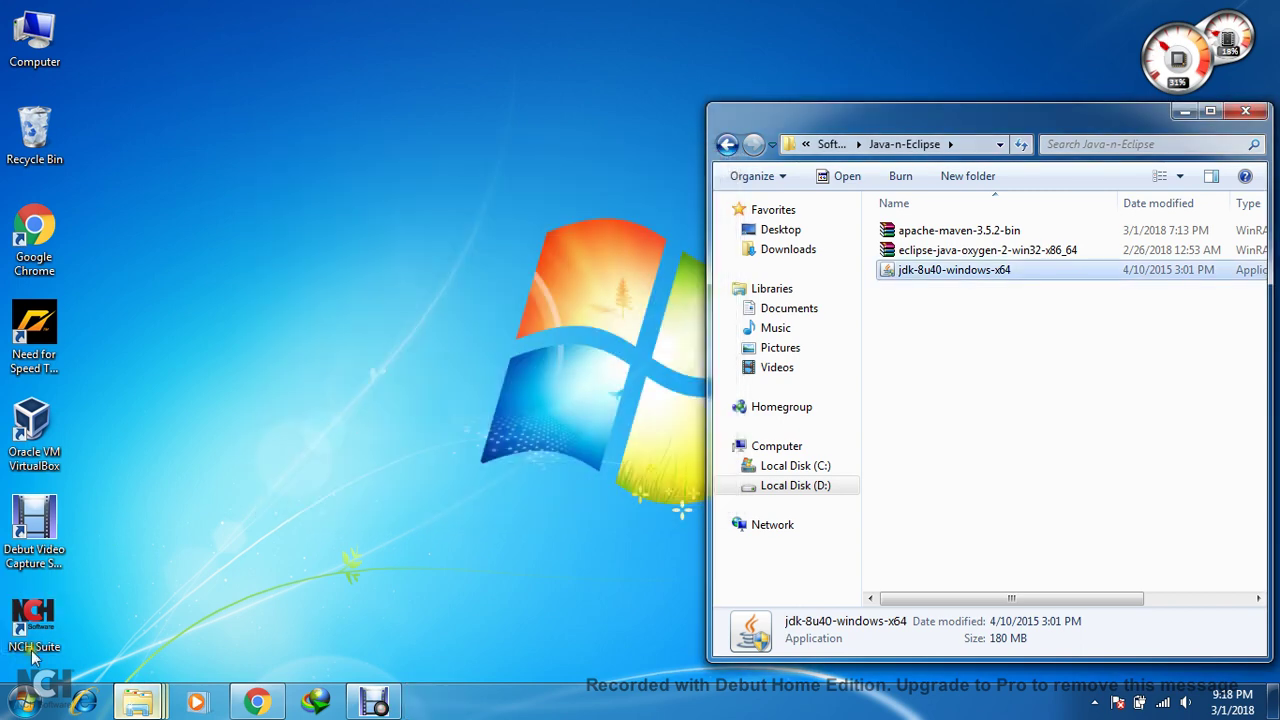
click(24, 704)
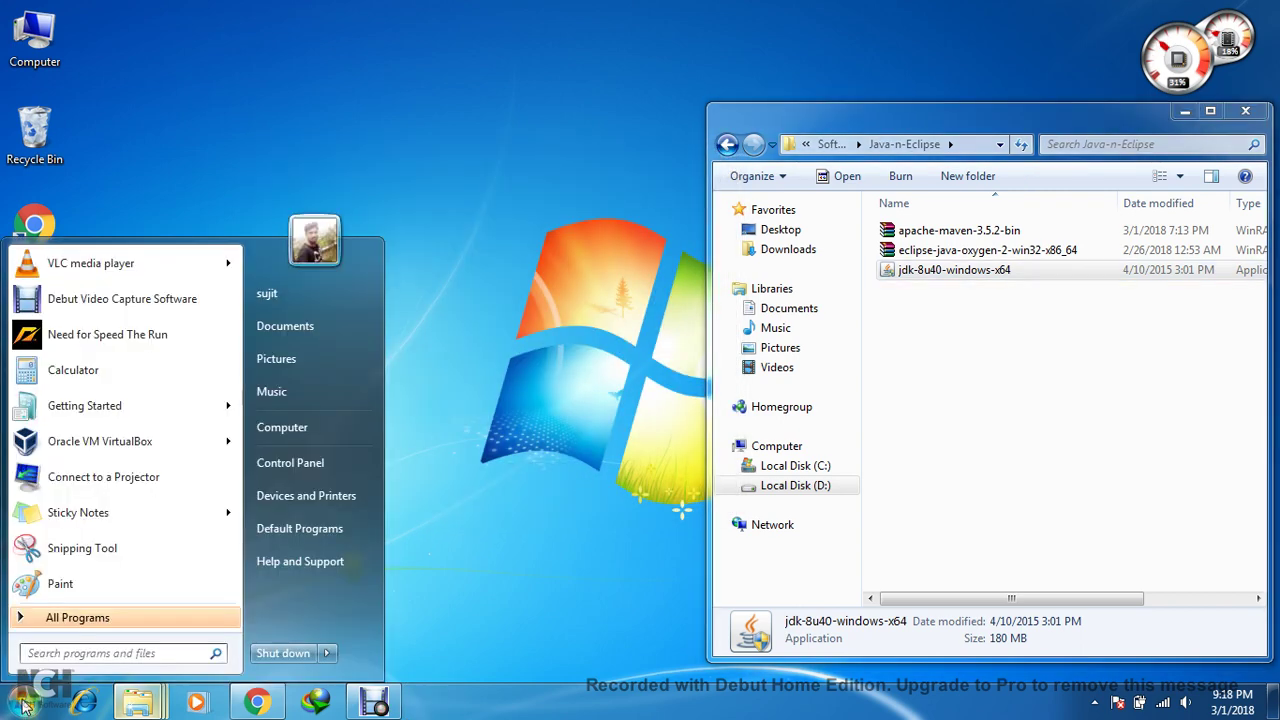
click(326, 442)
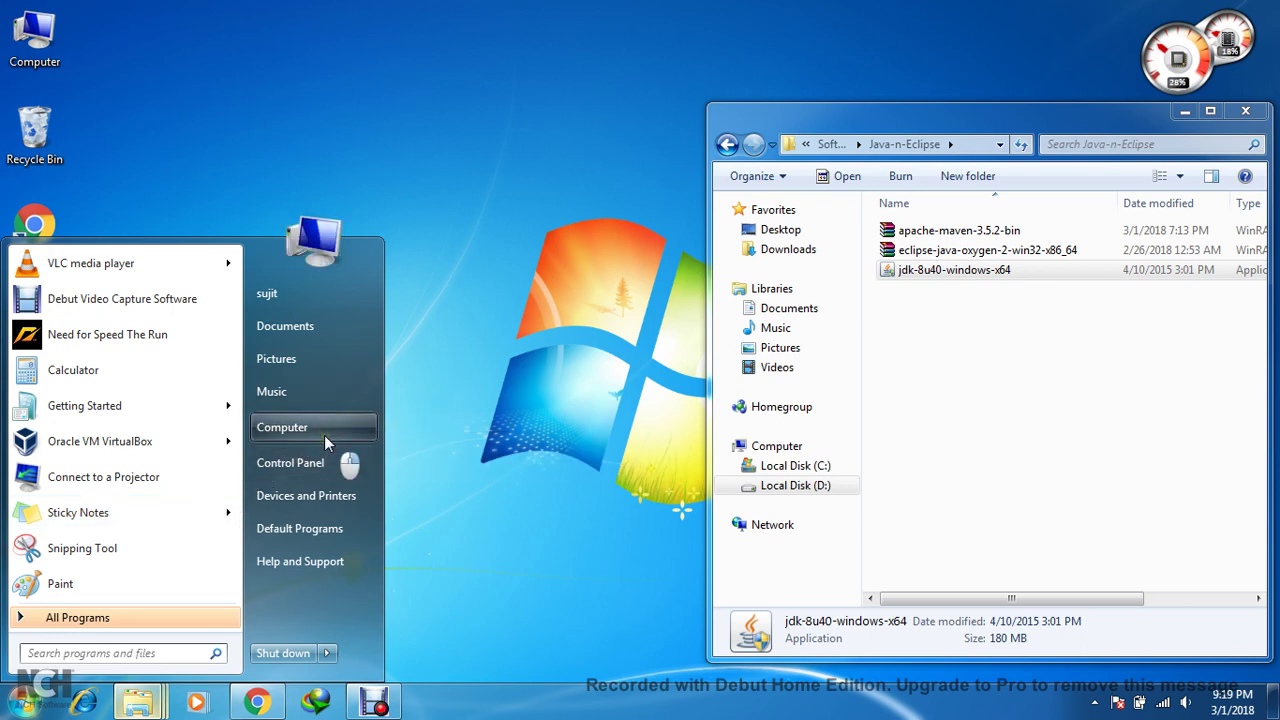
right_click(325, 442)
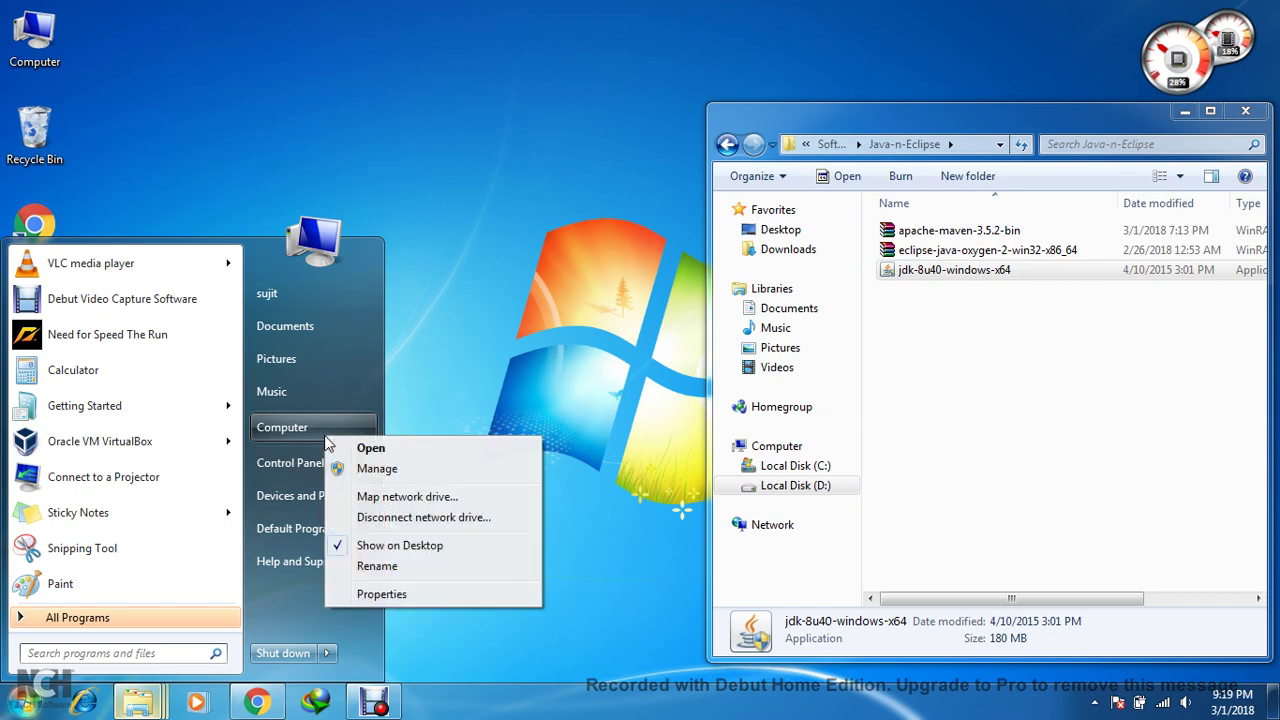
click(421, 592)
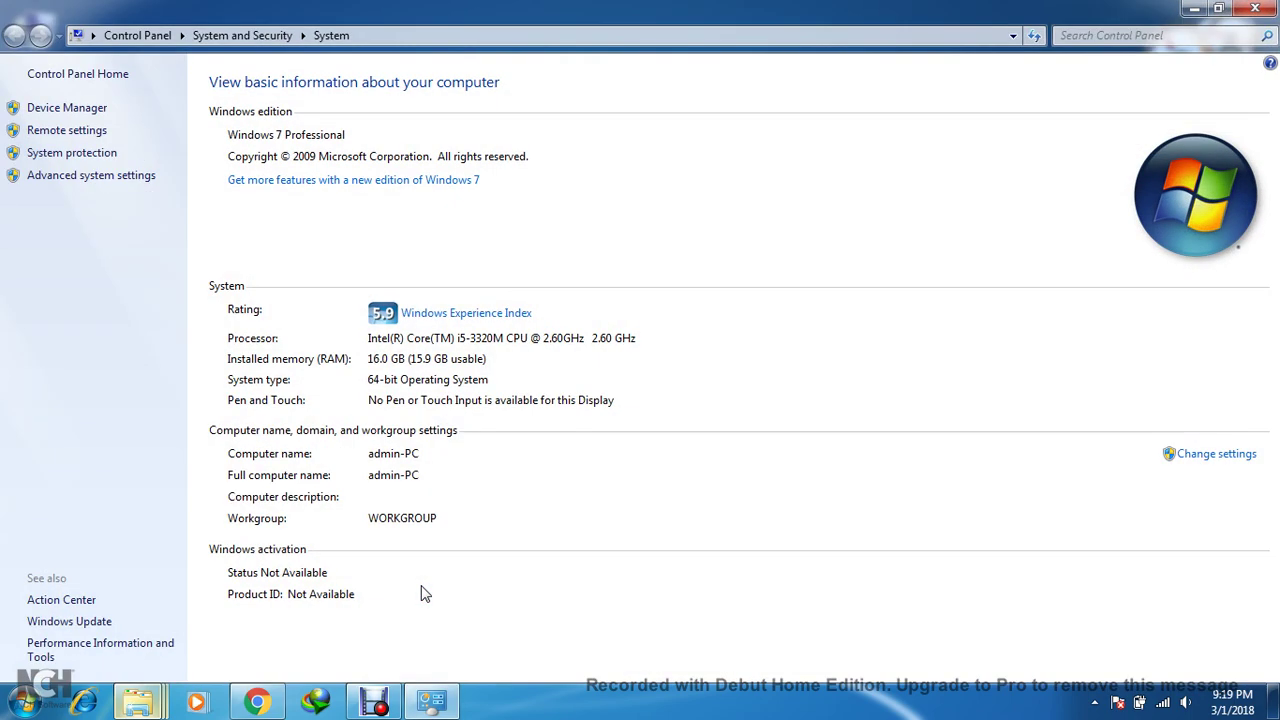
click(99, 183)
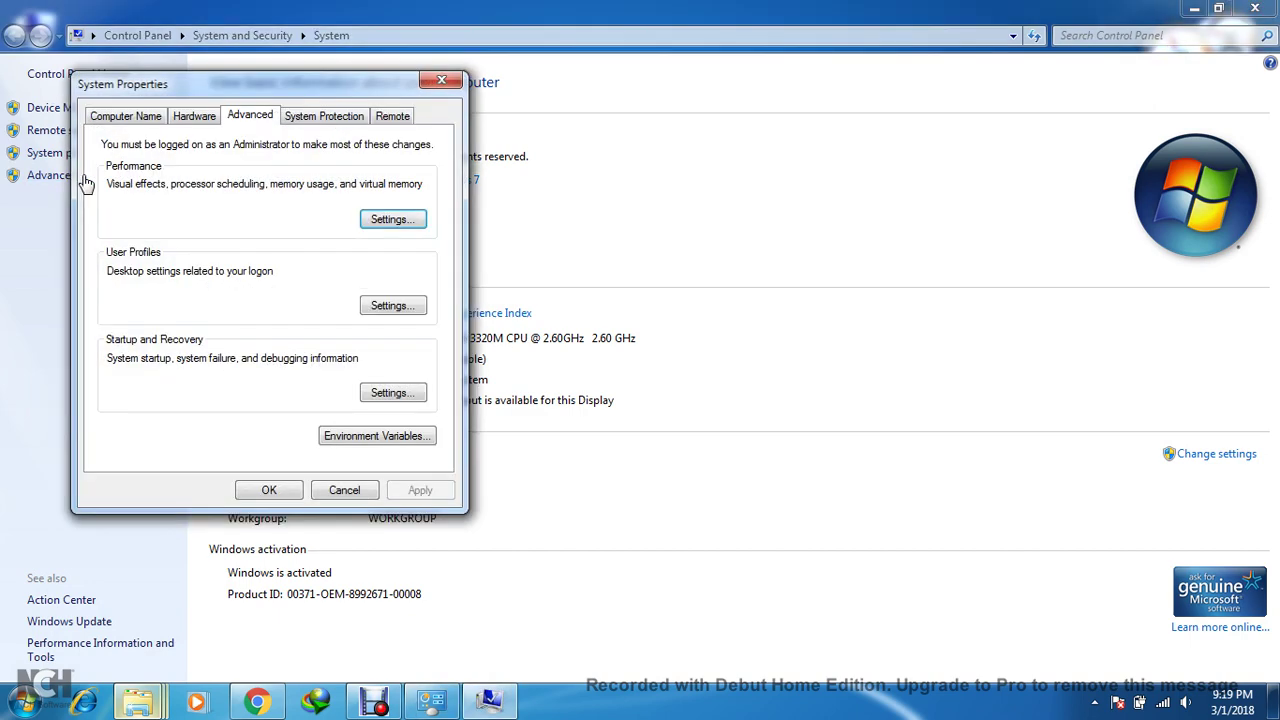
click(398, 436)
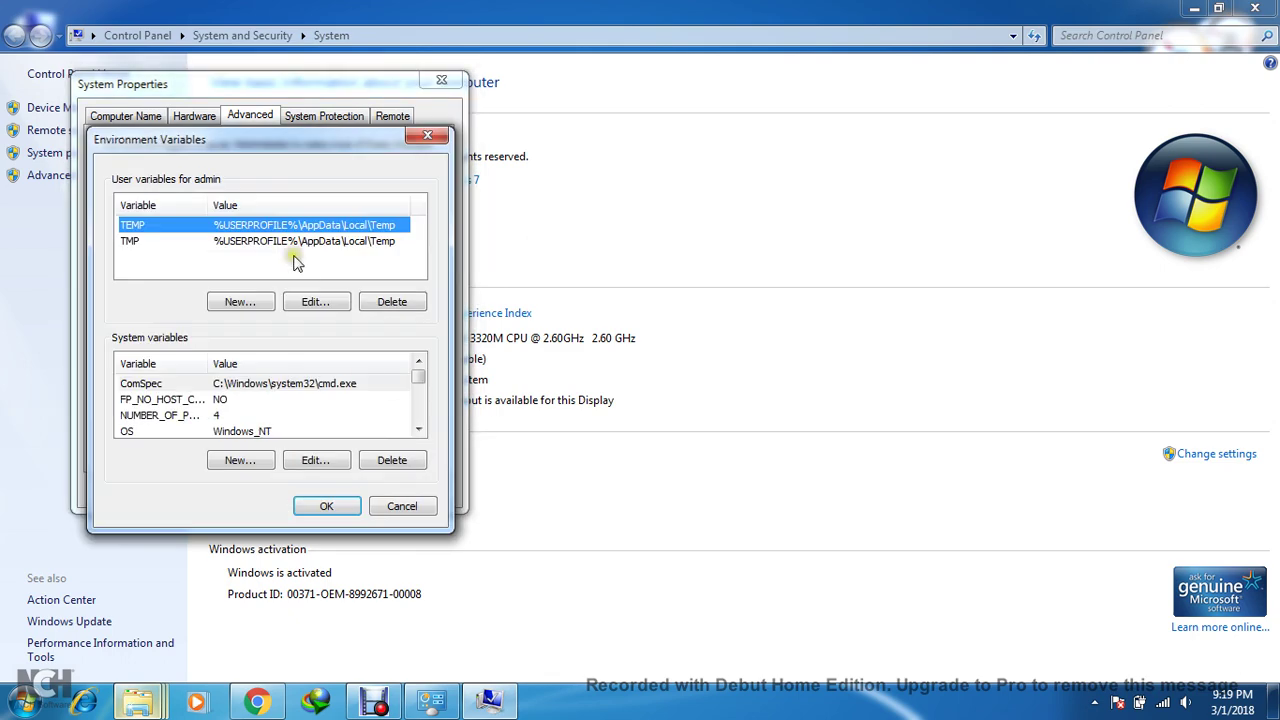
Start a new system variable named JAVA_HOME, with its value still empty.
click(242, 466)
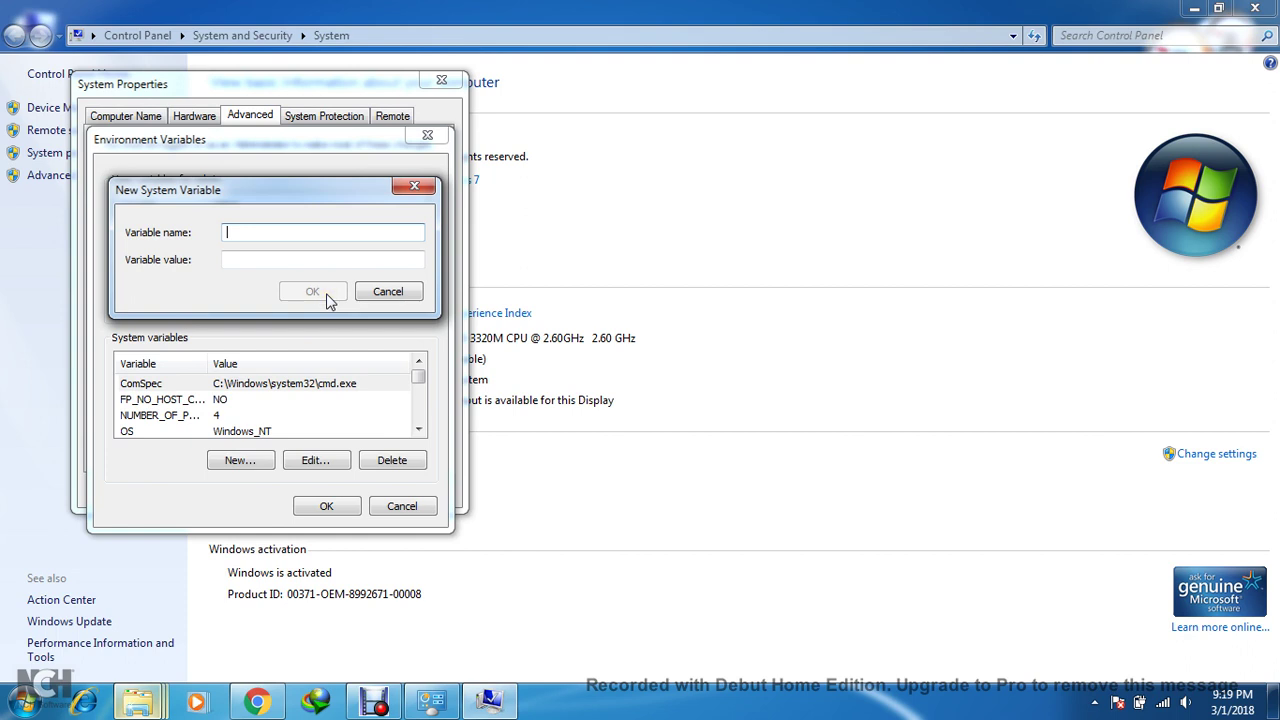
text(JAVA_HOME)
click(264, 261)
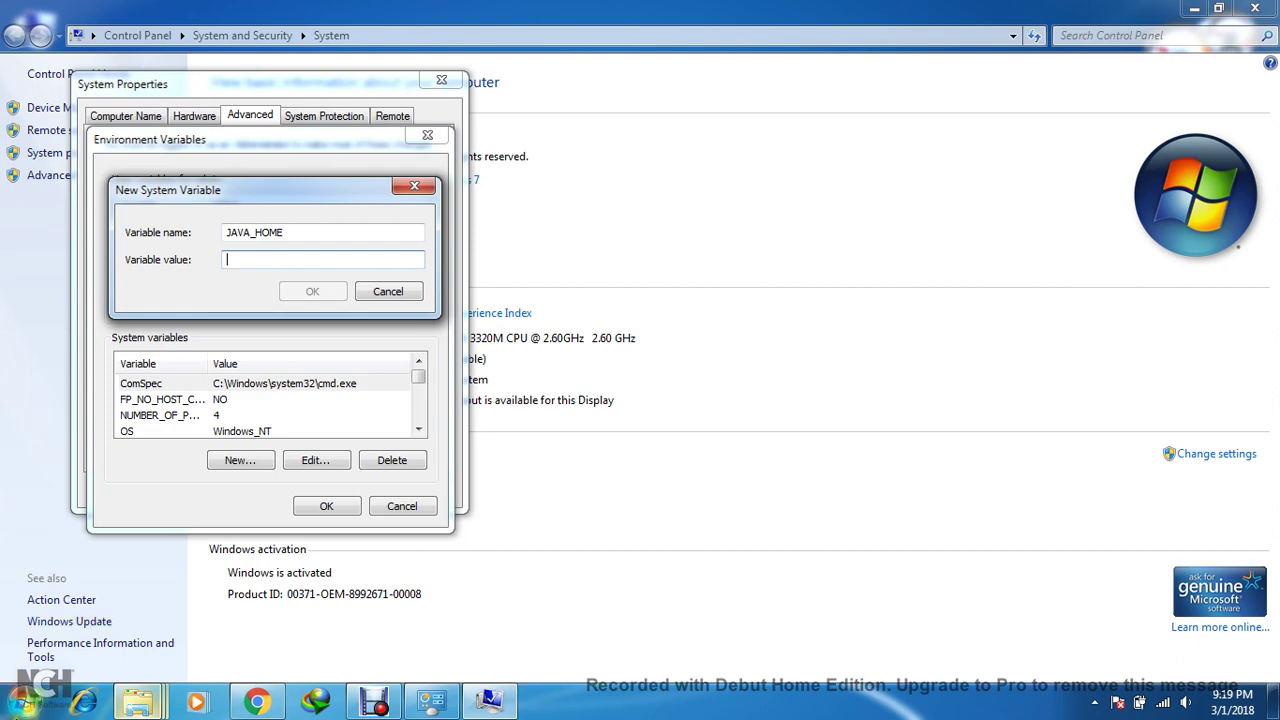
click(24, 710)
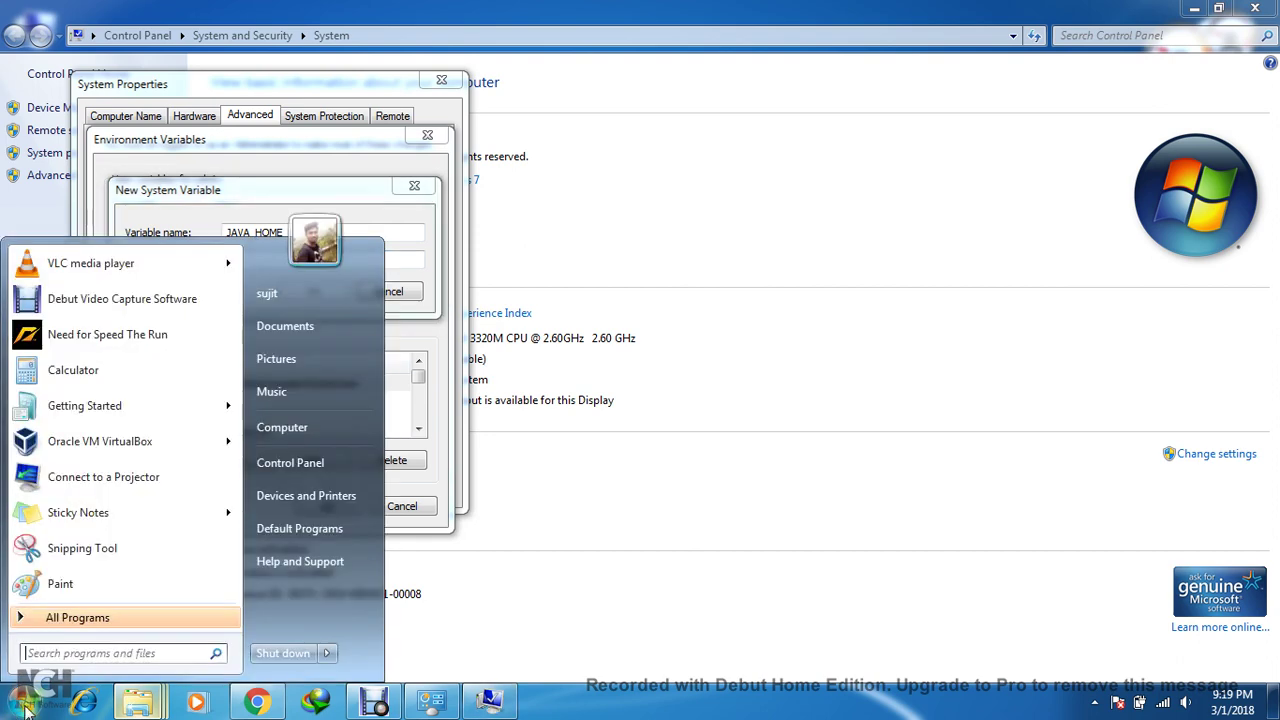
Browse in a maximized Explorer window to C:\Program Files\Java\jdk1.8.0_40.
click(291, 430)
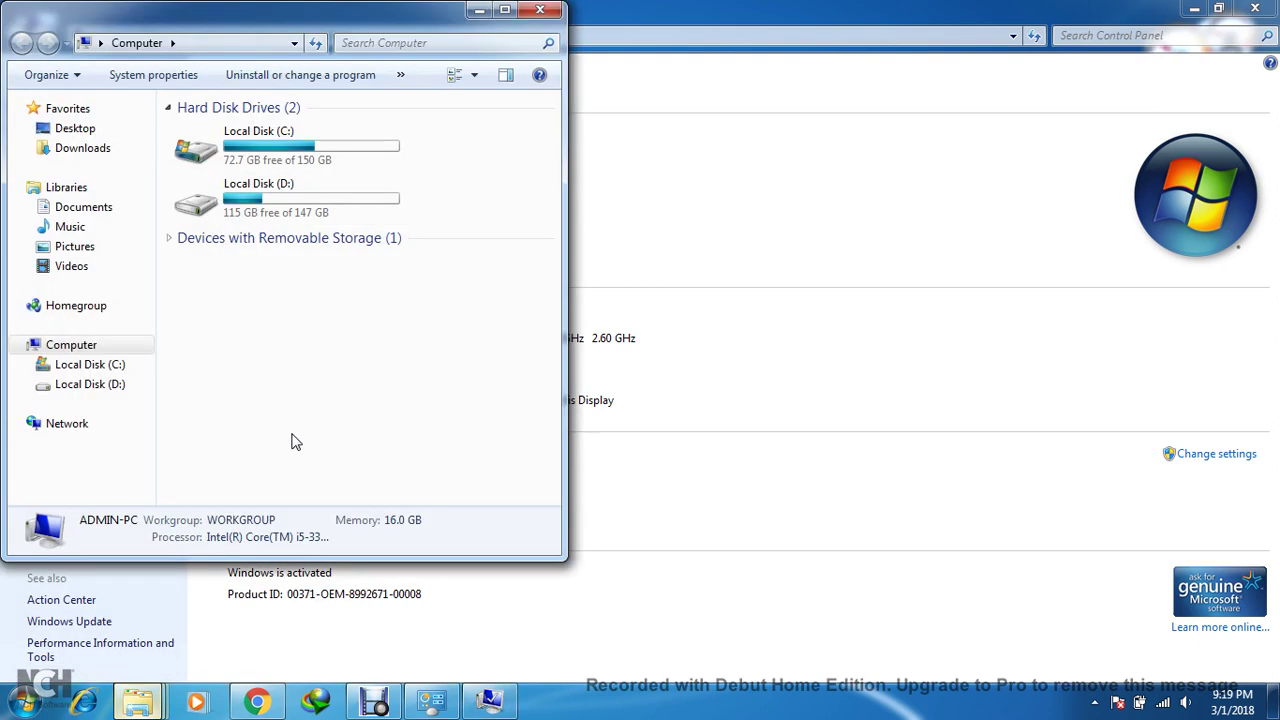
double_click(300, 156)
click(504, 9)
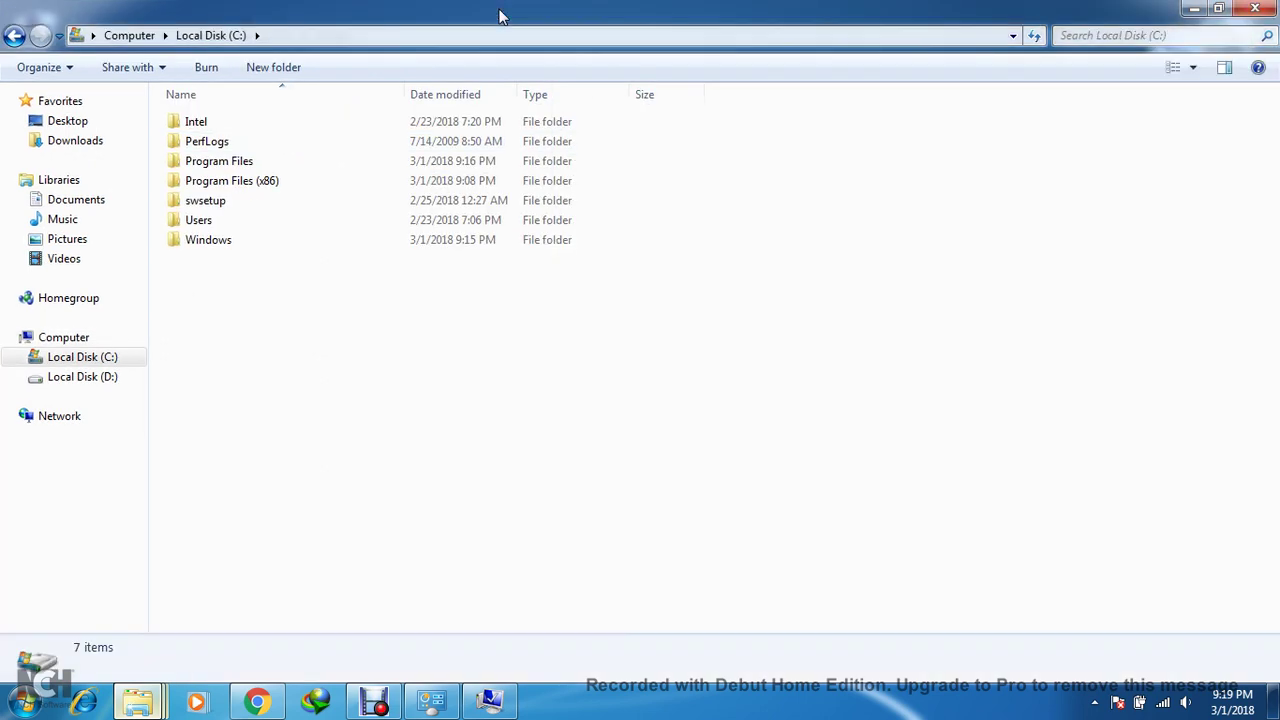
double_click(213, 163)
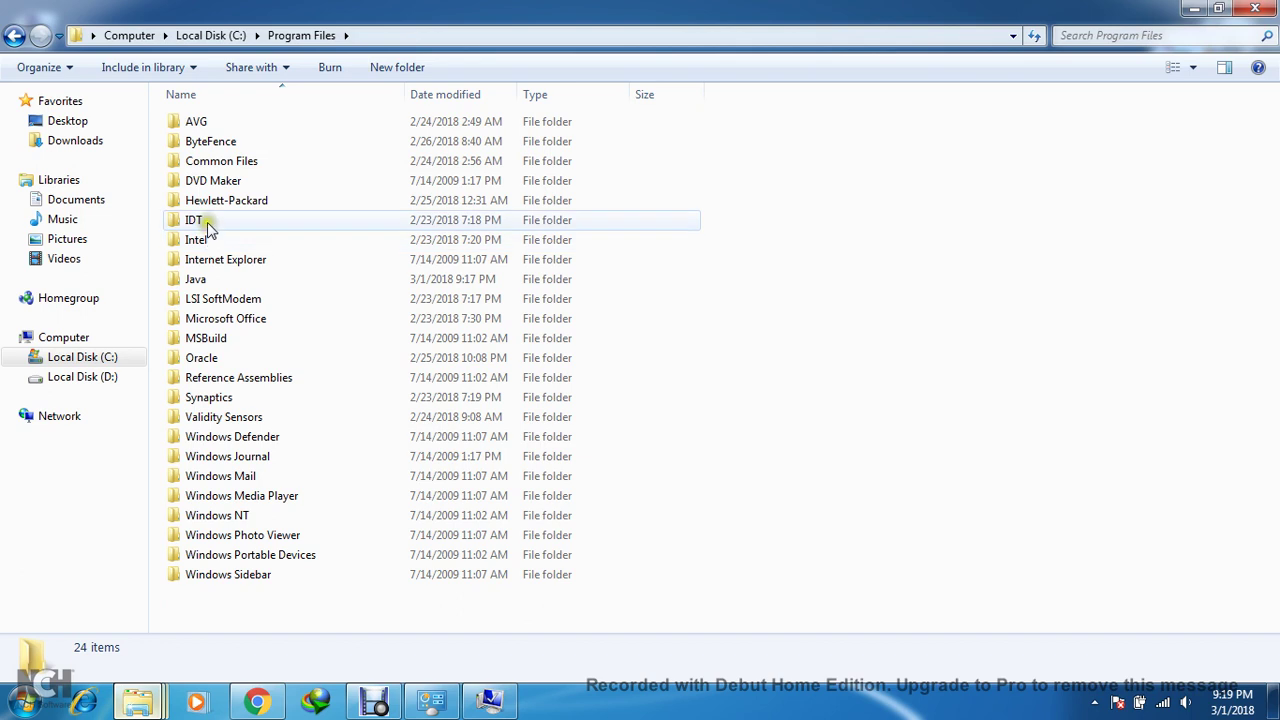
double_click(212, 278)
double_click(226, 125)
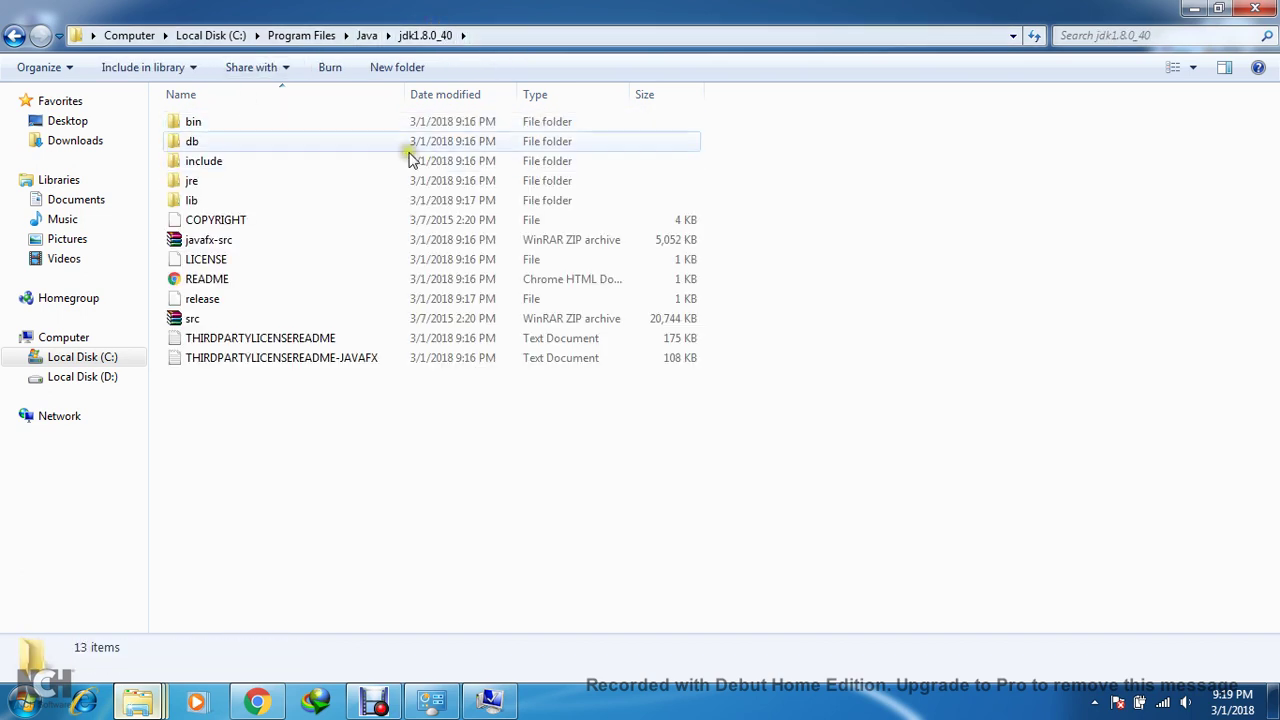
click(367, 35)
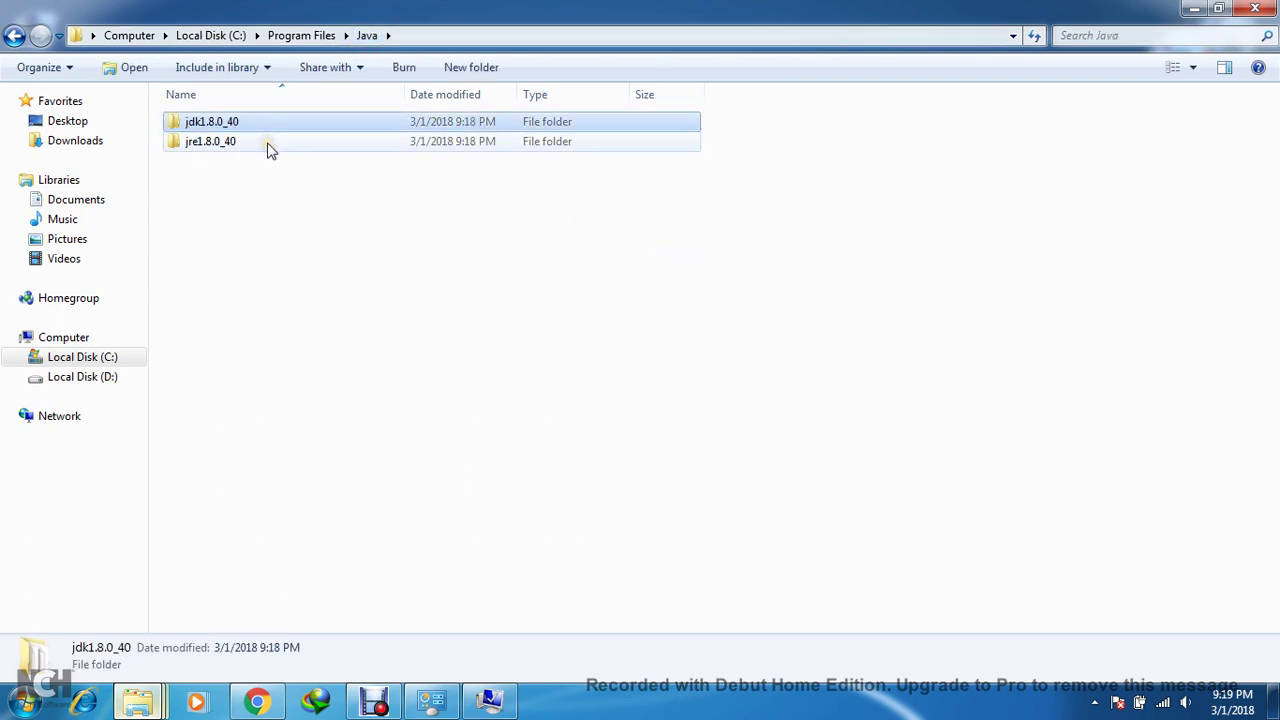
click(267, 147)
double_click(242, 122)
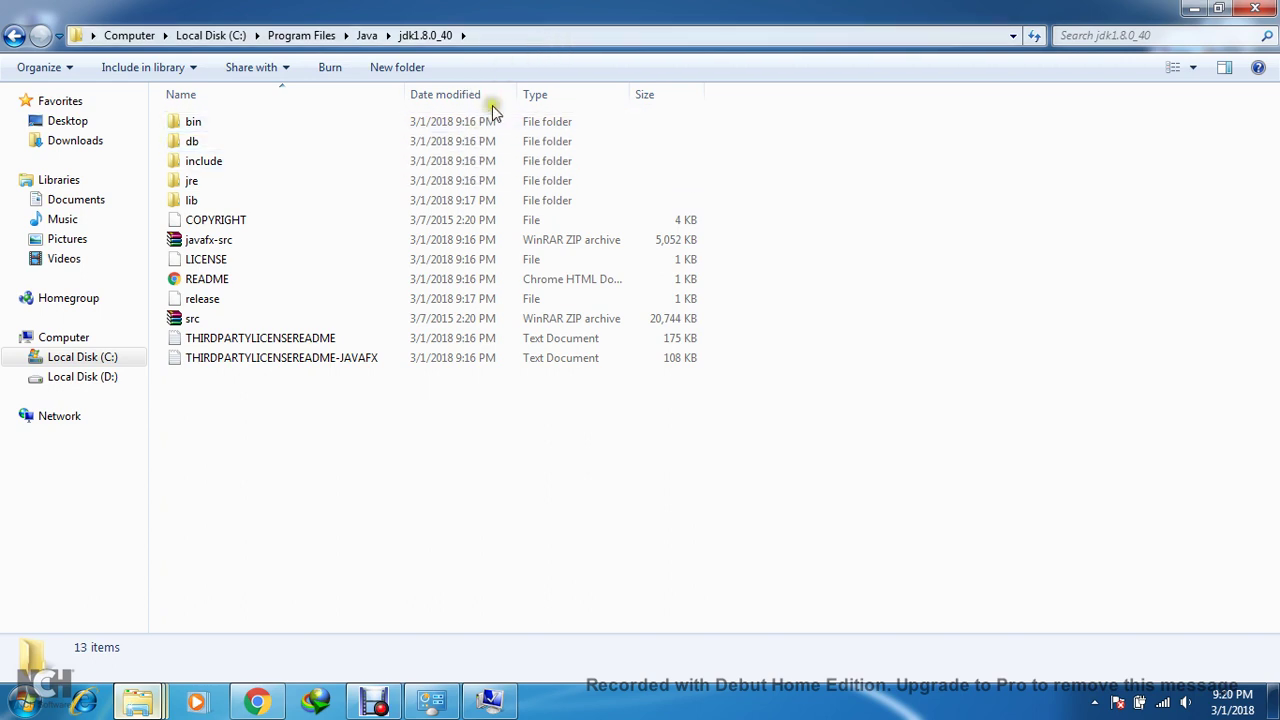
Take the jdk1.8.0_40 folder path from the address bar back to the variable value field.
click(600, 37)
key(ctrl+c)
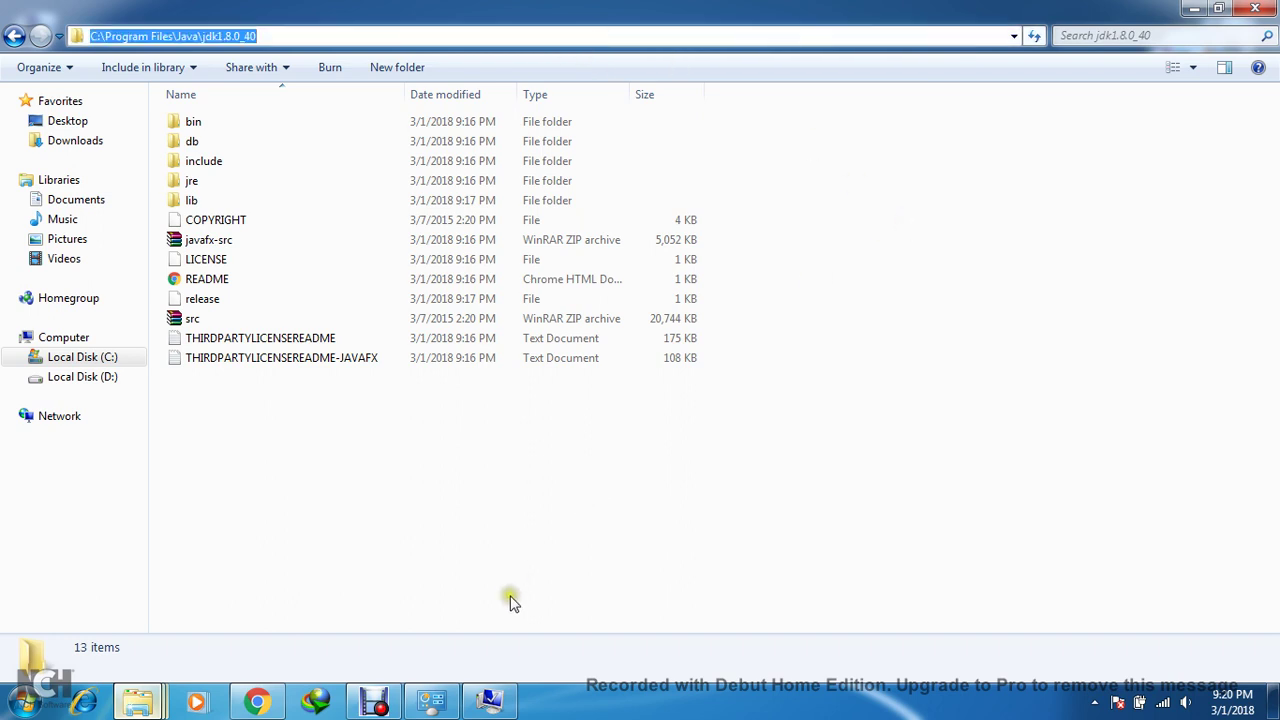
click(489, 700)
click(306, 260)
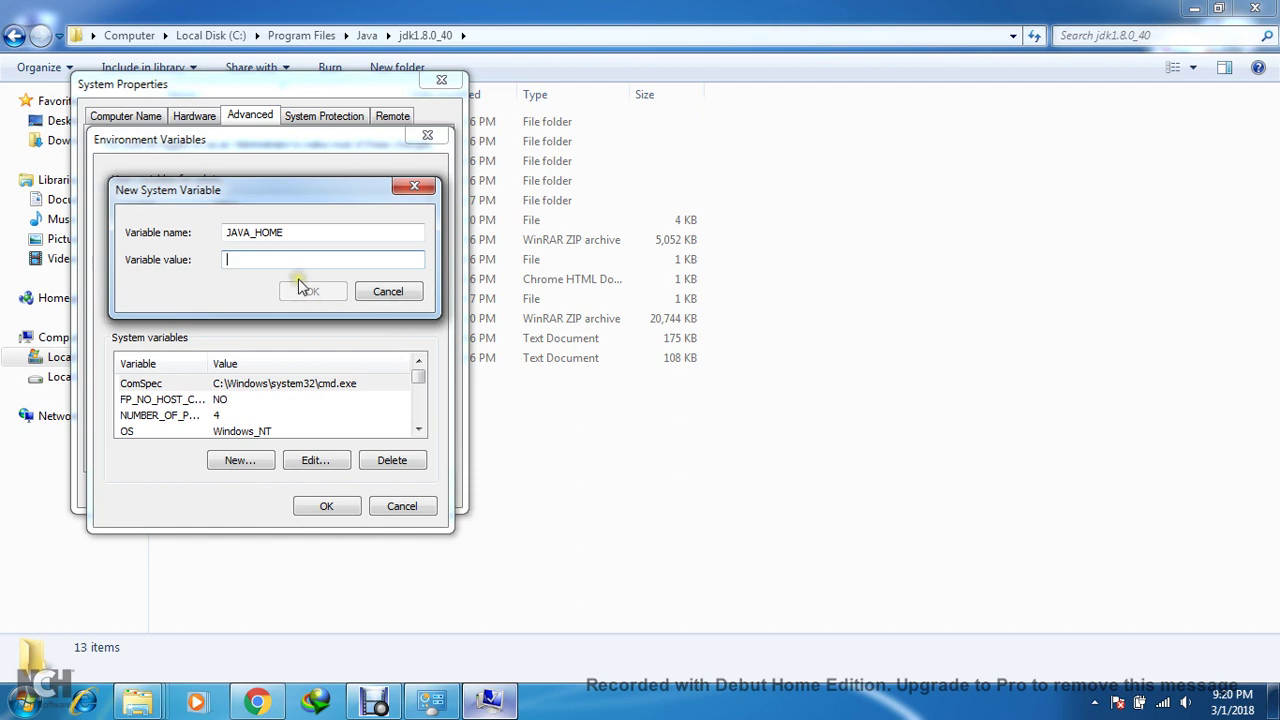
Save JAVA_HOME as C:\Program Files\Java\jdk1.8.0_40 and select the Path system variable.
key(ctrl+v)
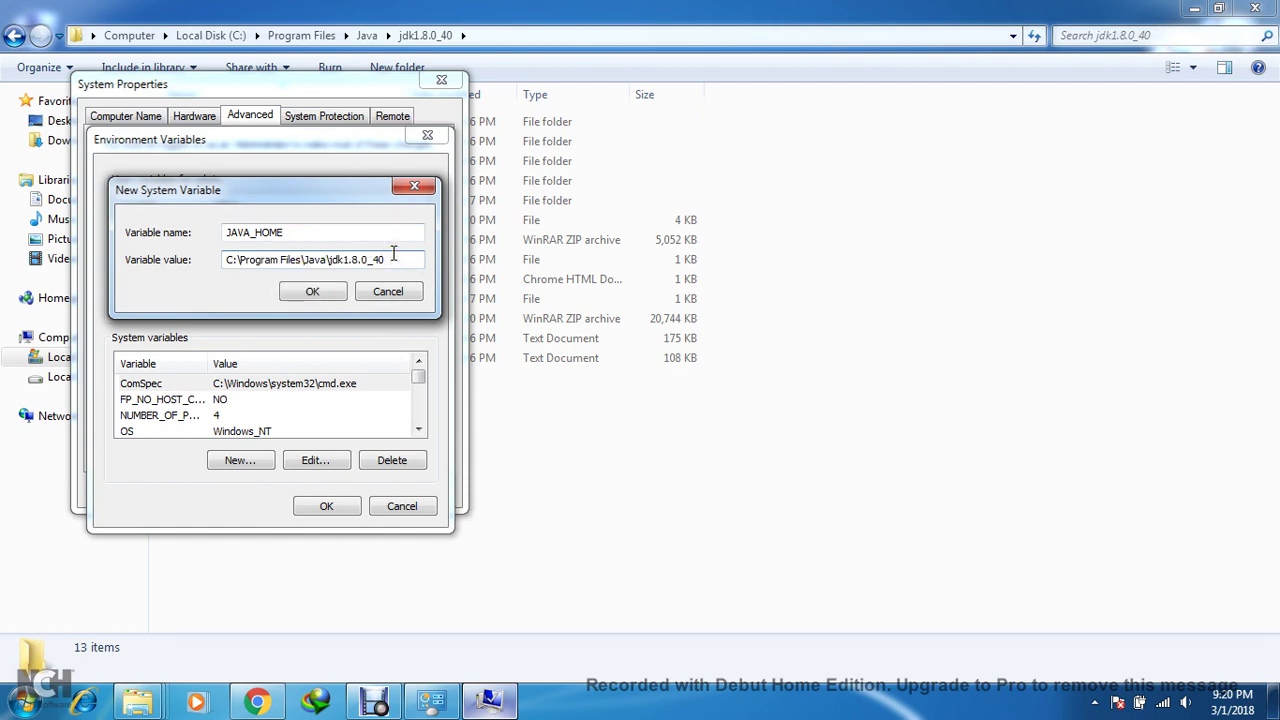
click(318, 292)
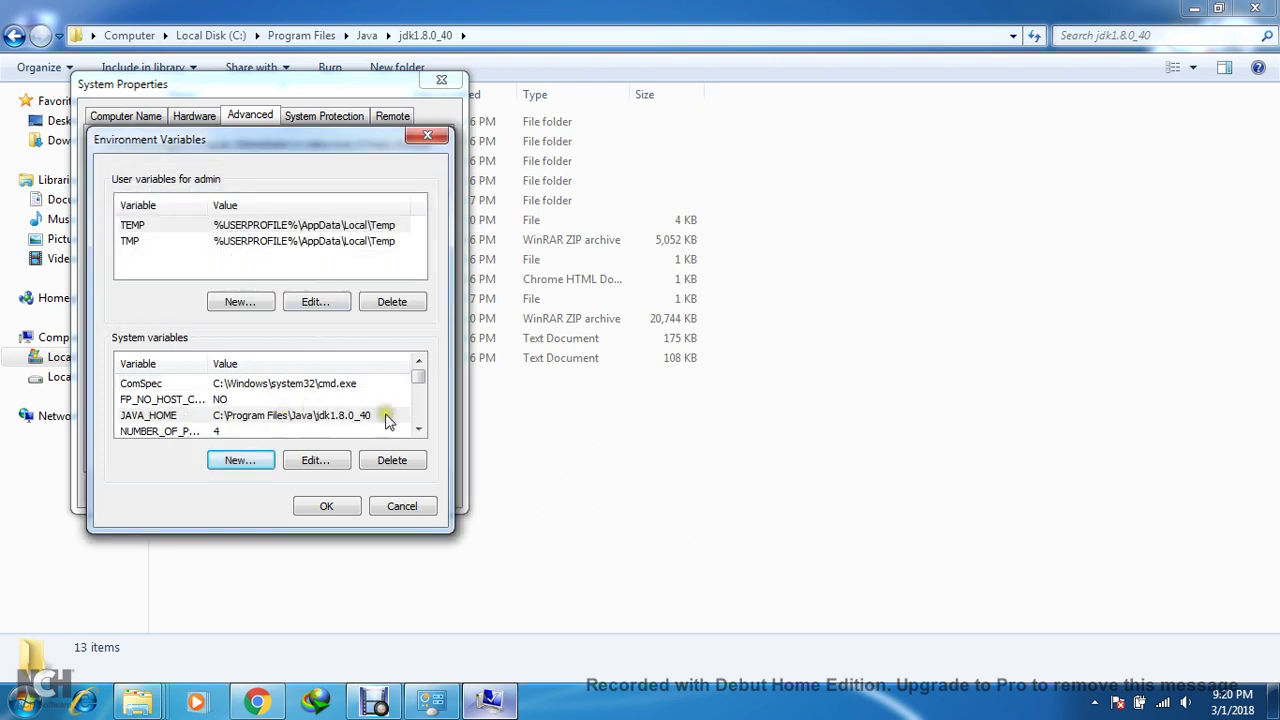
click(418, 430)
click(418, 430)
click(418, 430)
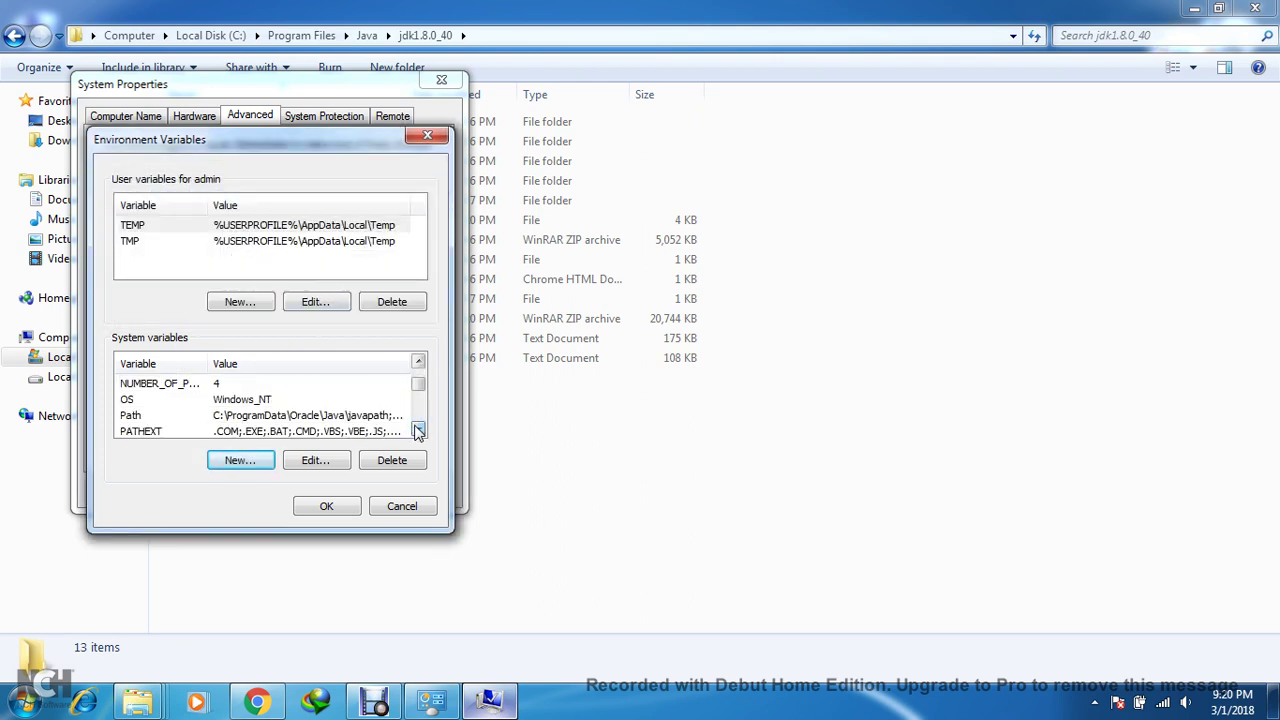
click(331, 416)
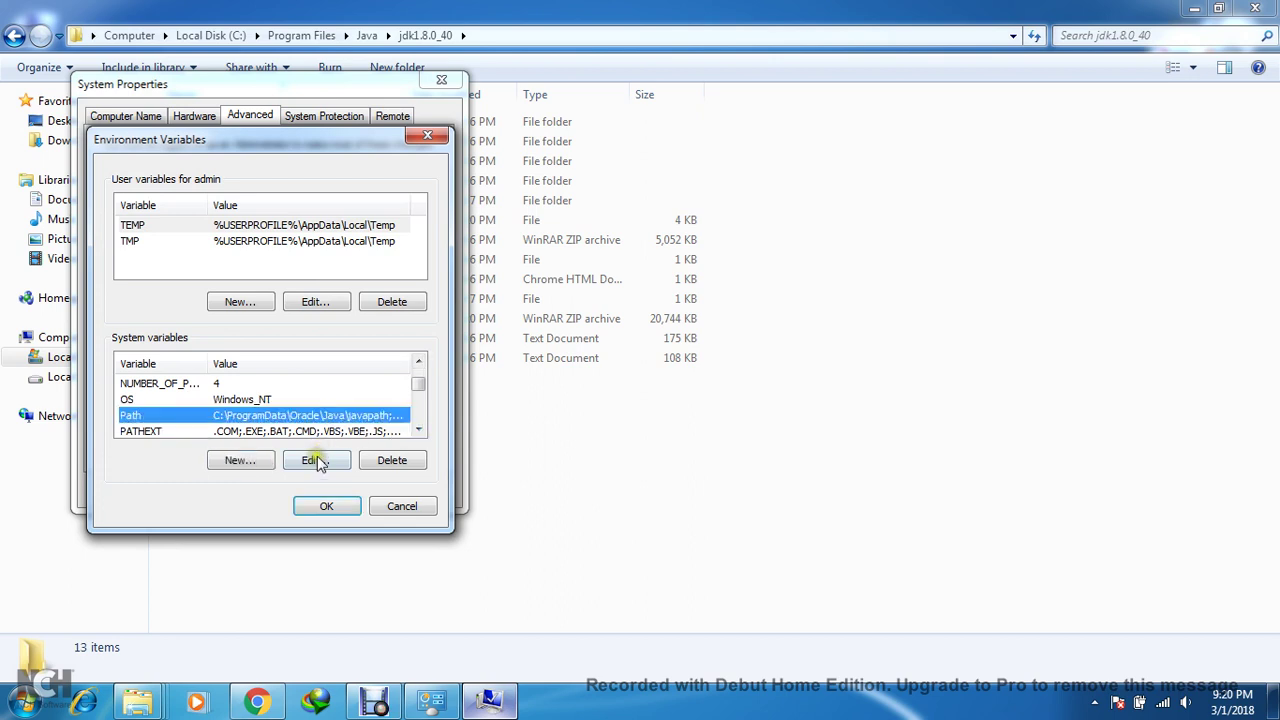
Add ;%JAVA_HOME%\bin to the end of the Path variable's existing value.
click(316, 462)
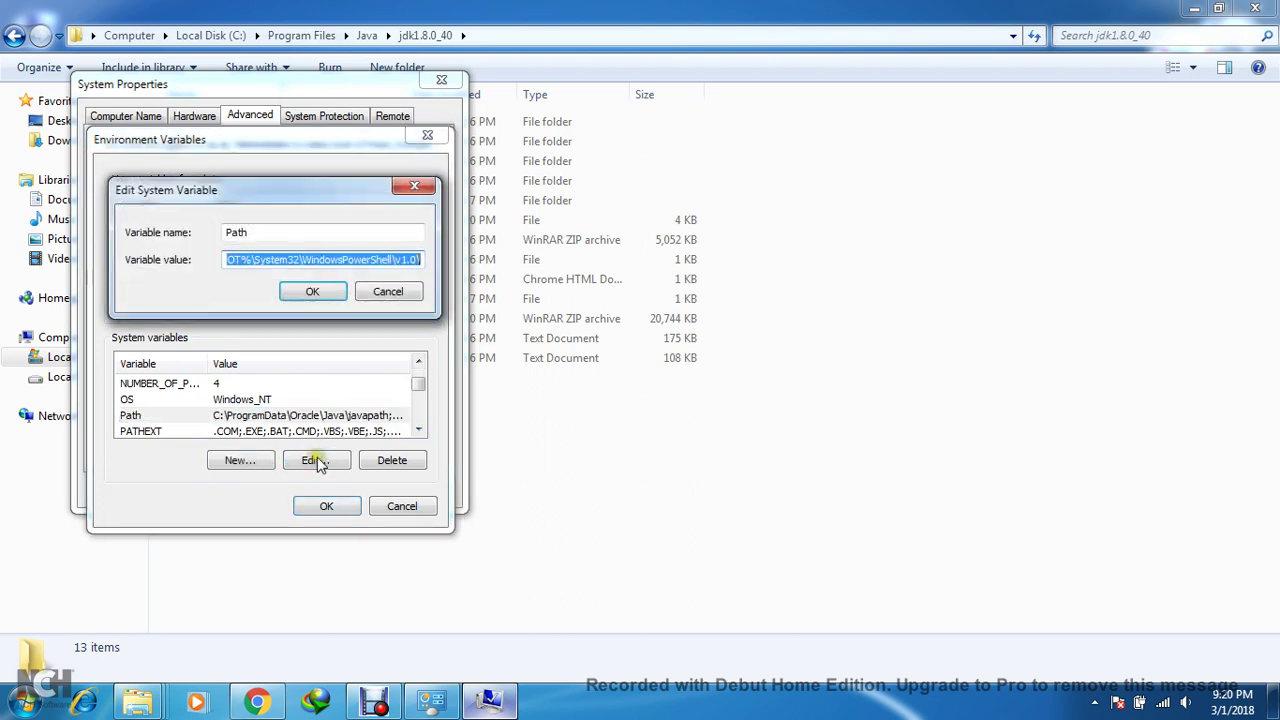
click(378, 261)
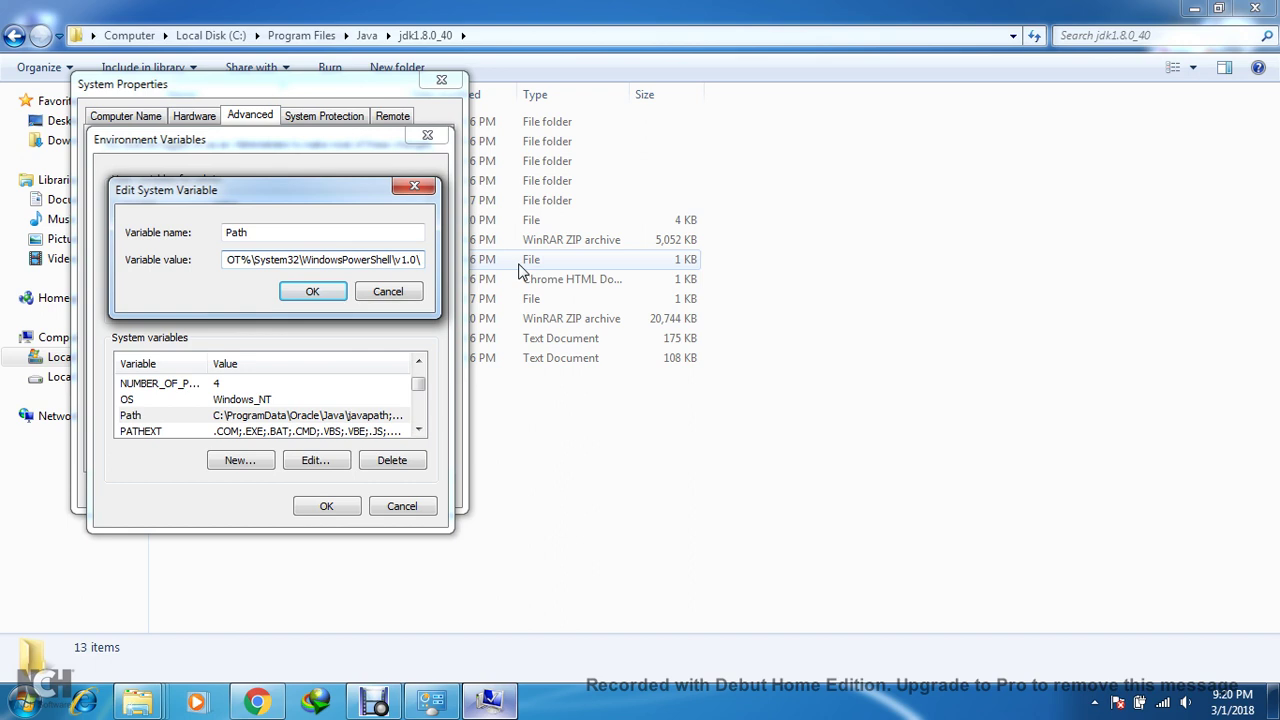
text(;)
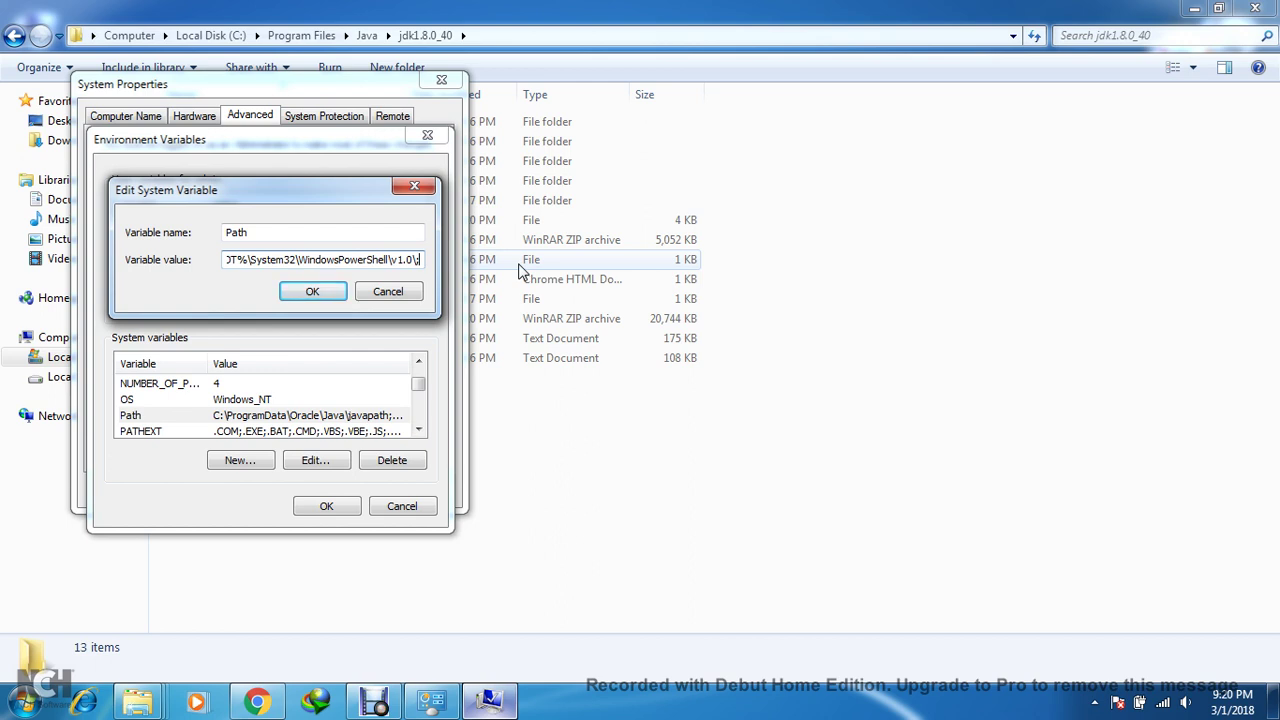
text(%JA)
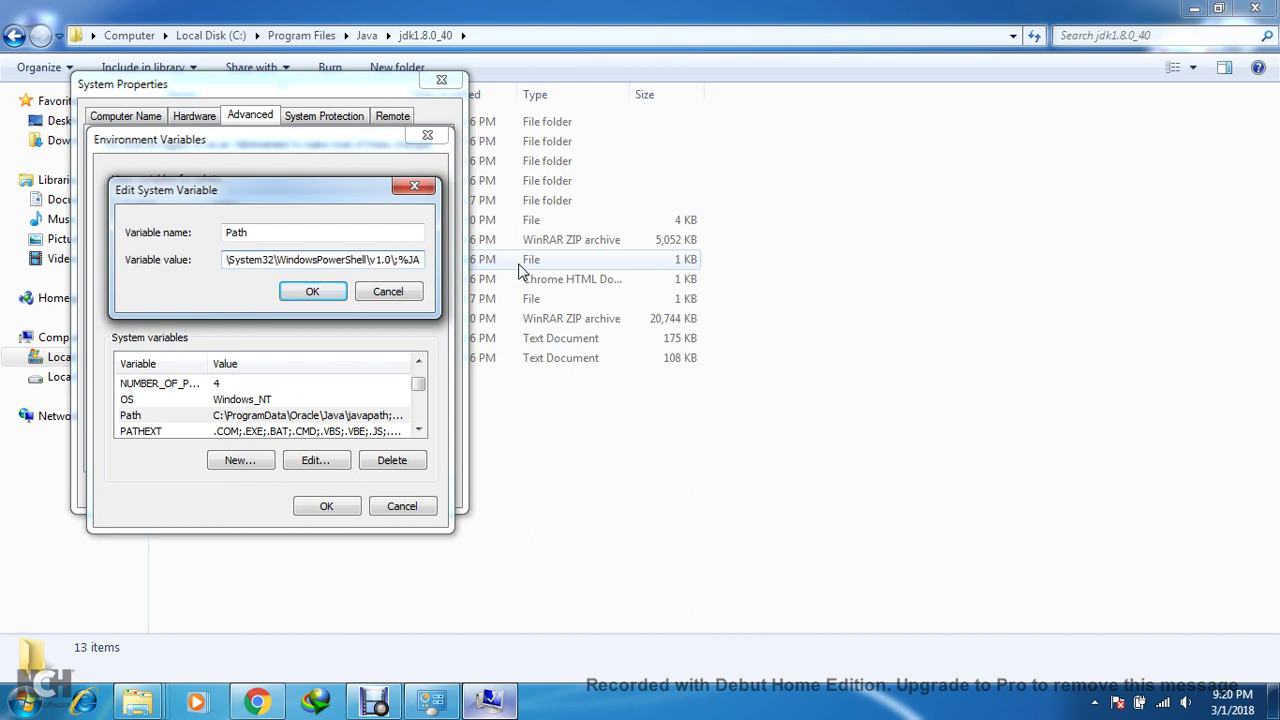
text(VA_HO)
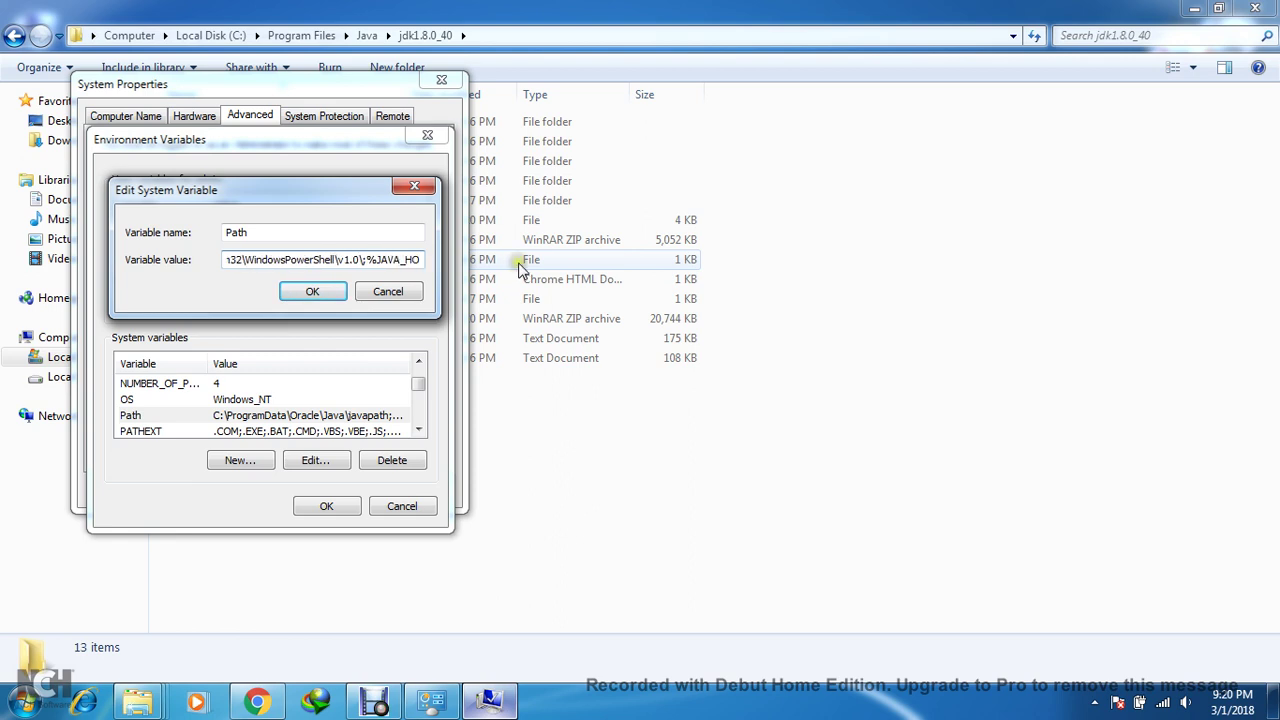
text(ME)
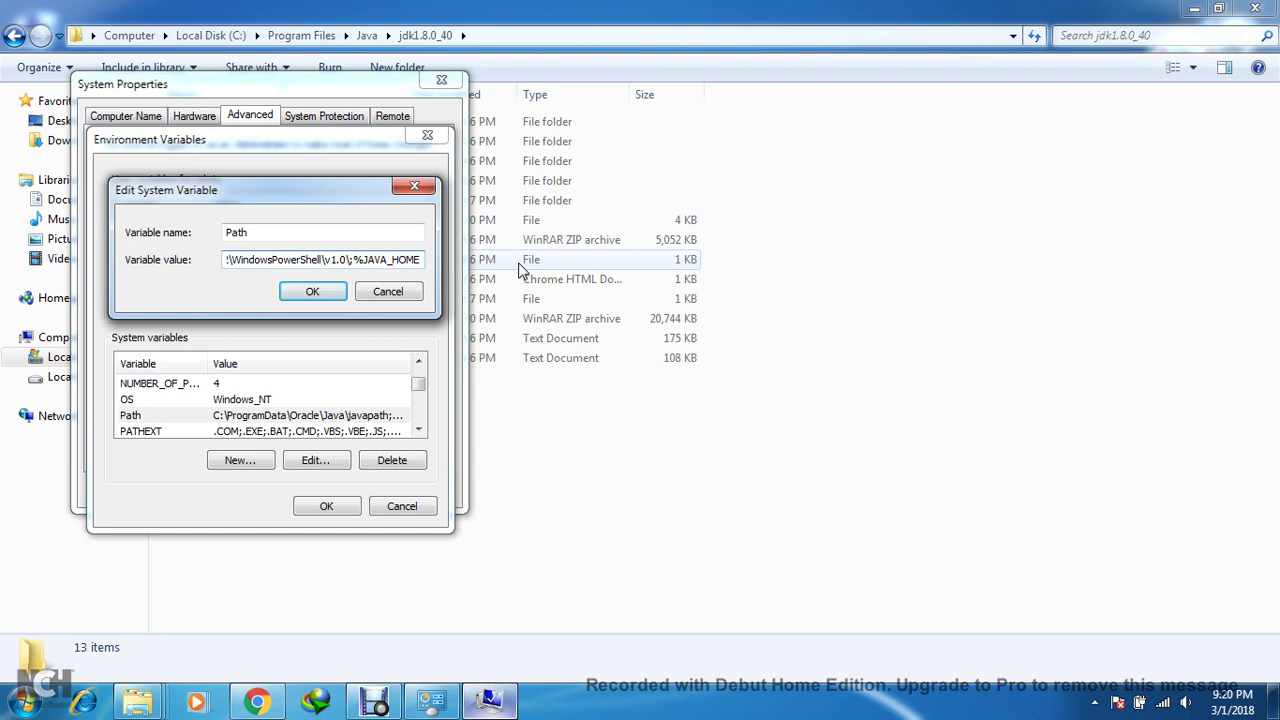
text(%)
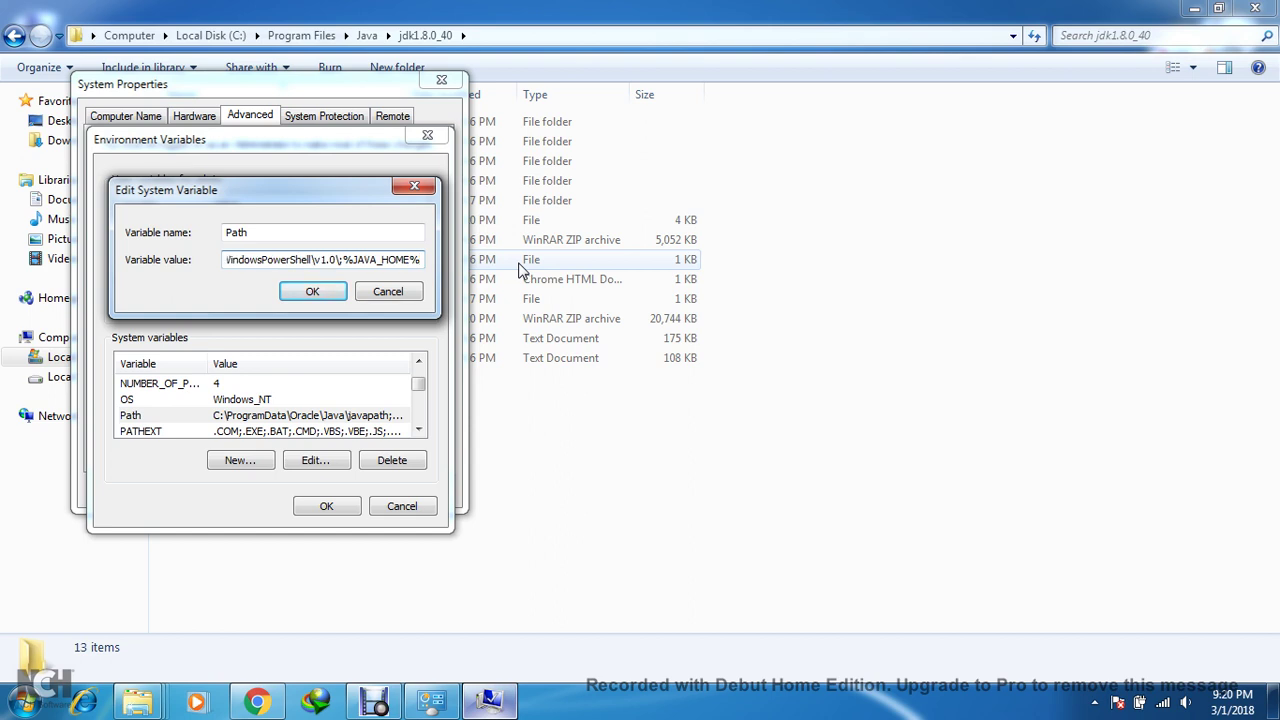
text(\bin)
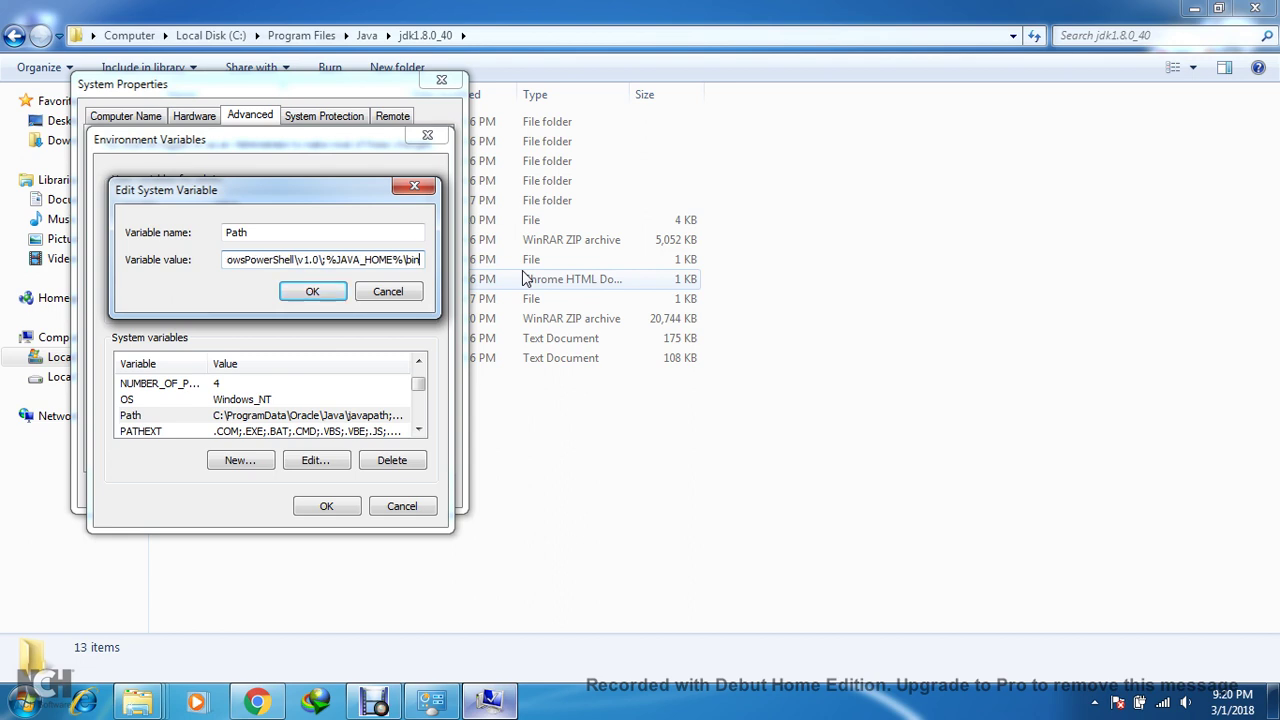
drag(326, 261, 436, 259)
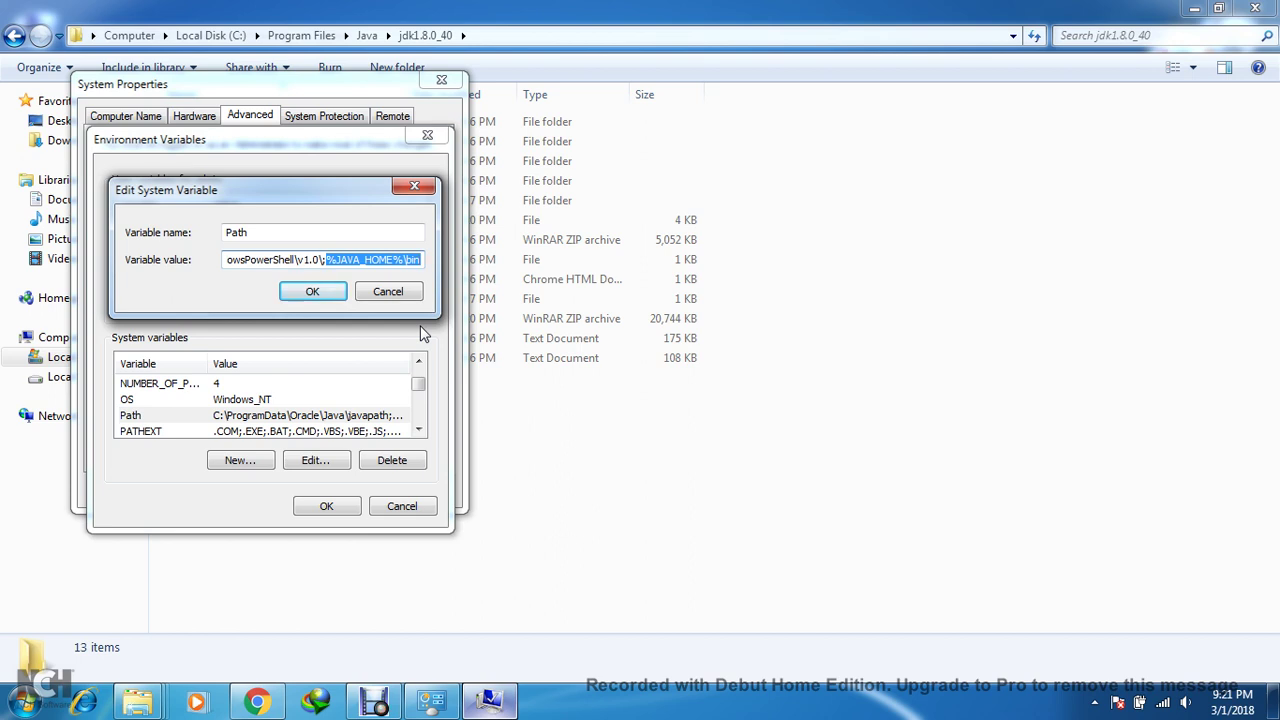
Confirm the Path and JAVA_HOME changes, closing Environment Variables and System Properties with OK.
click(322, 292)
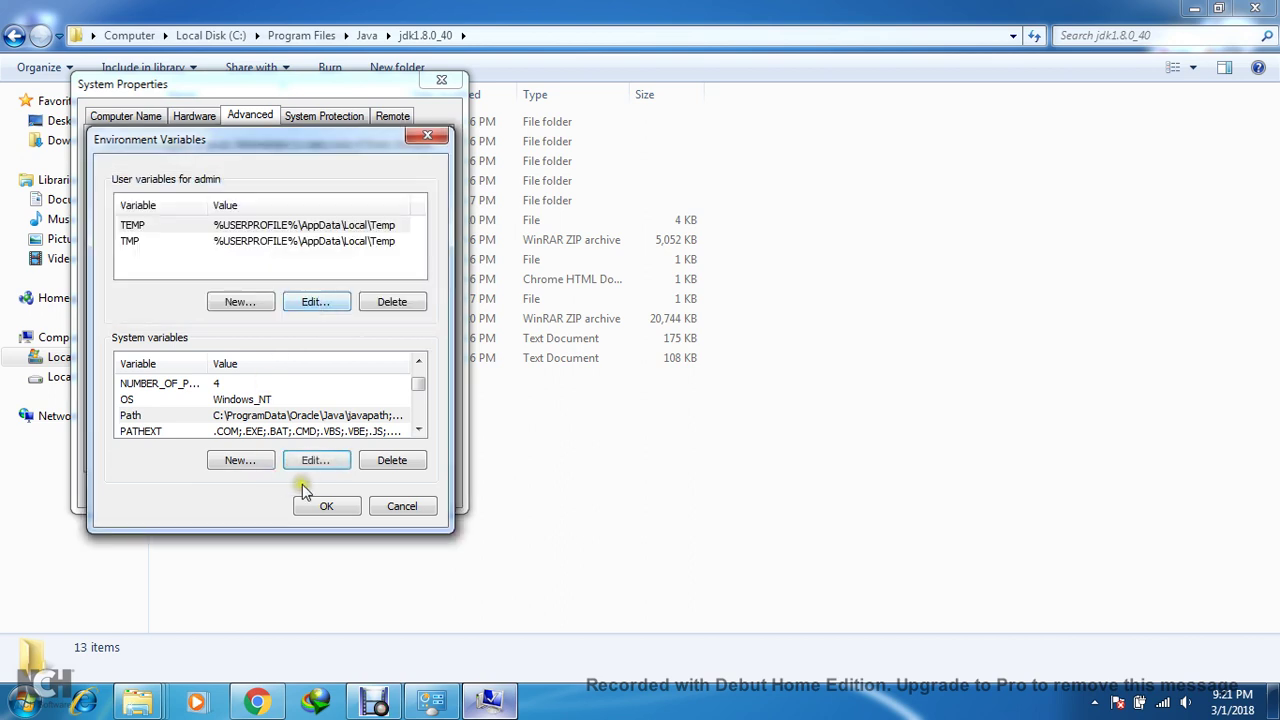
click(417, 431)
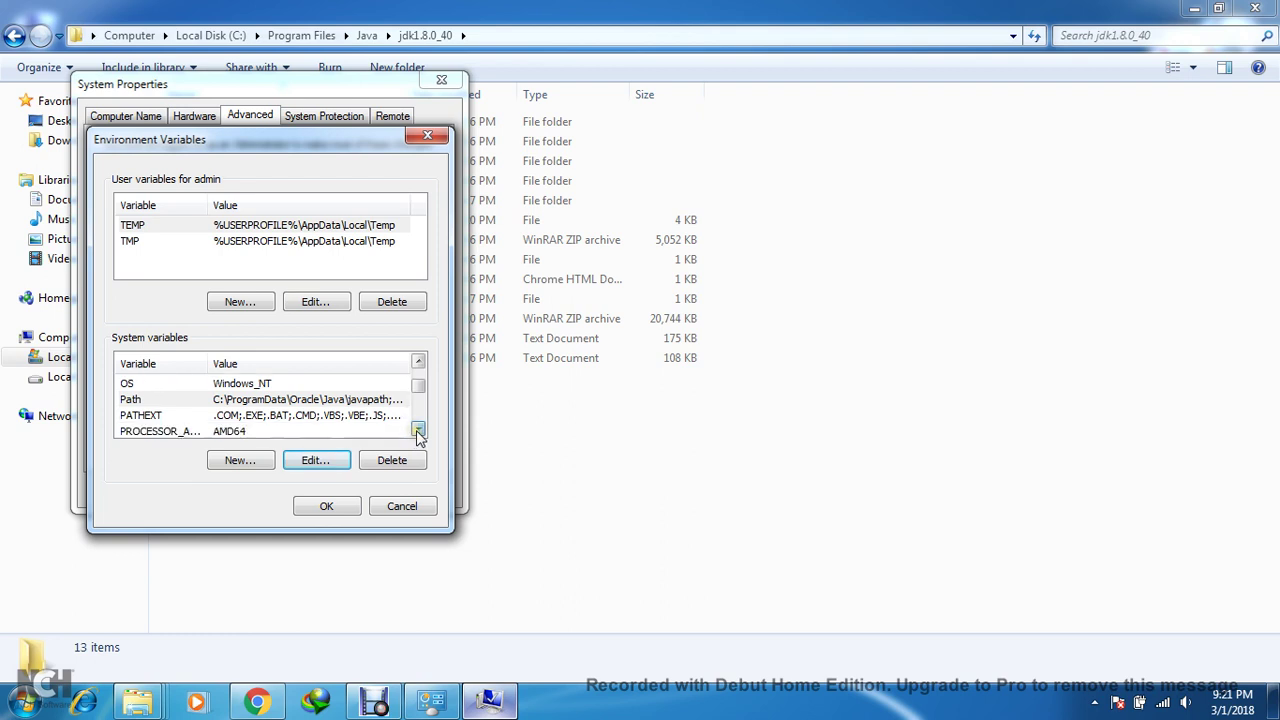
click(417, 431)
click(417, 431)
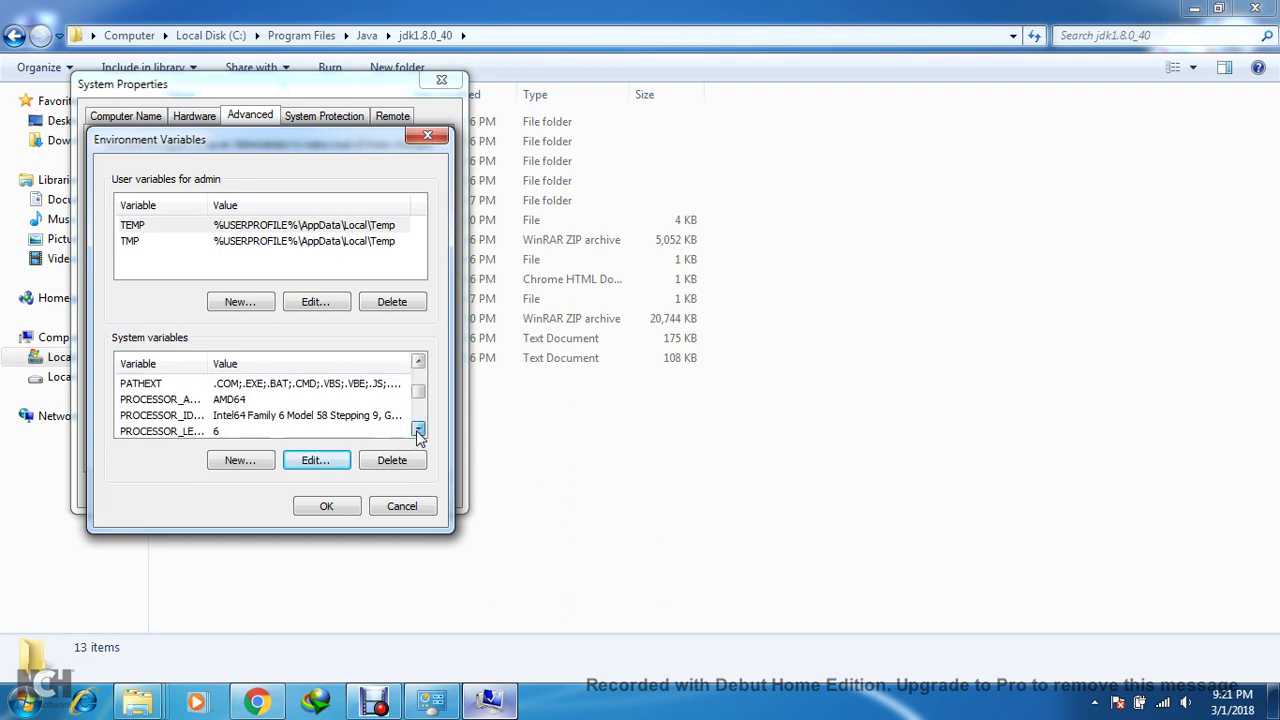
click(418, 361)
click(418, 361)
click(418, 361)
click(418, 361)
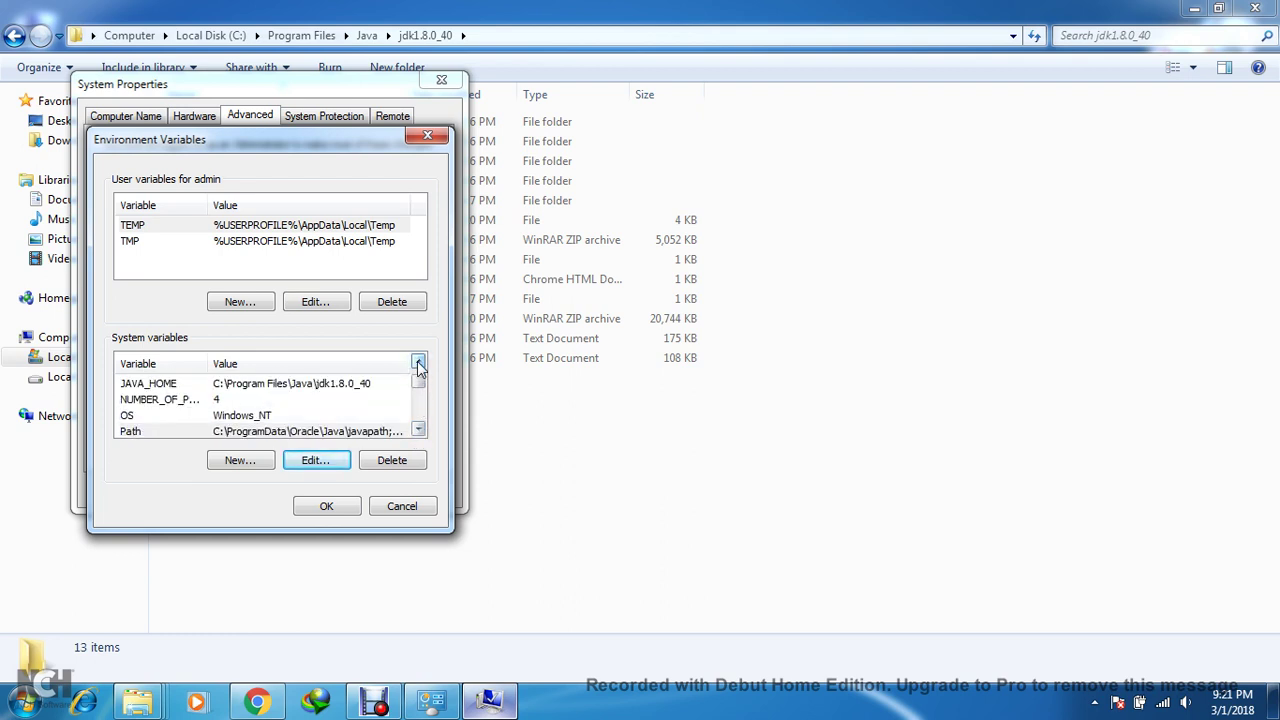
click(302, 386)
click(295, 432)
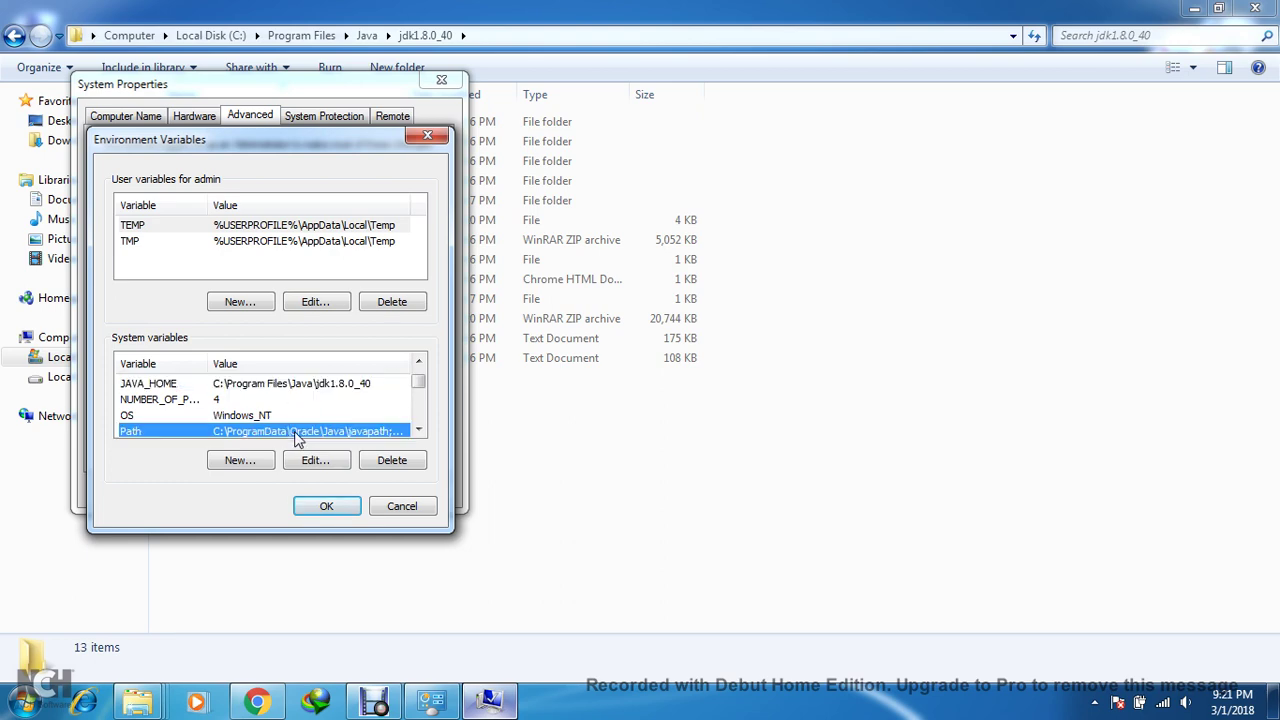
click(326, 505)
click(270, 490)
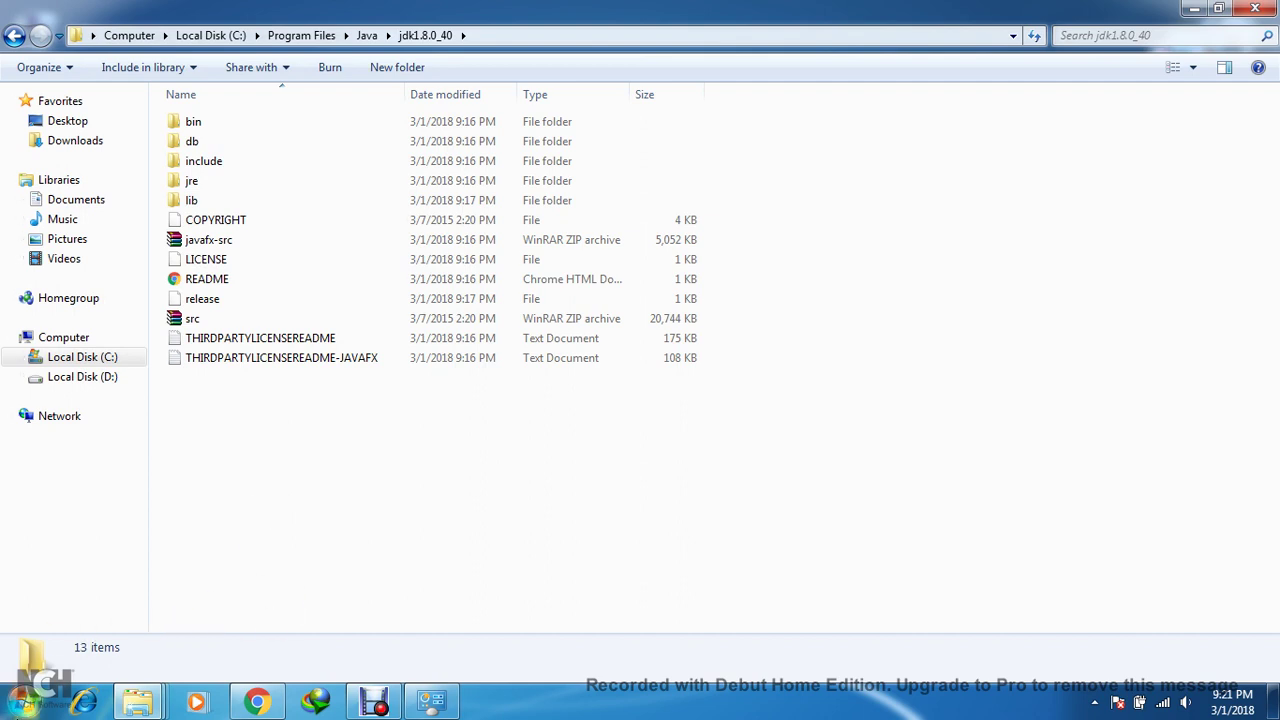
click(24, 700)
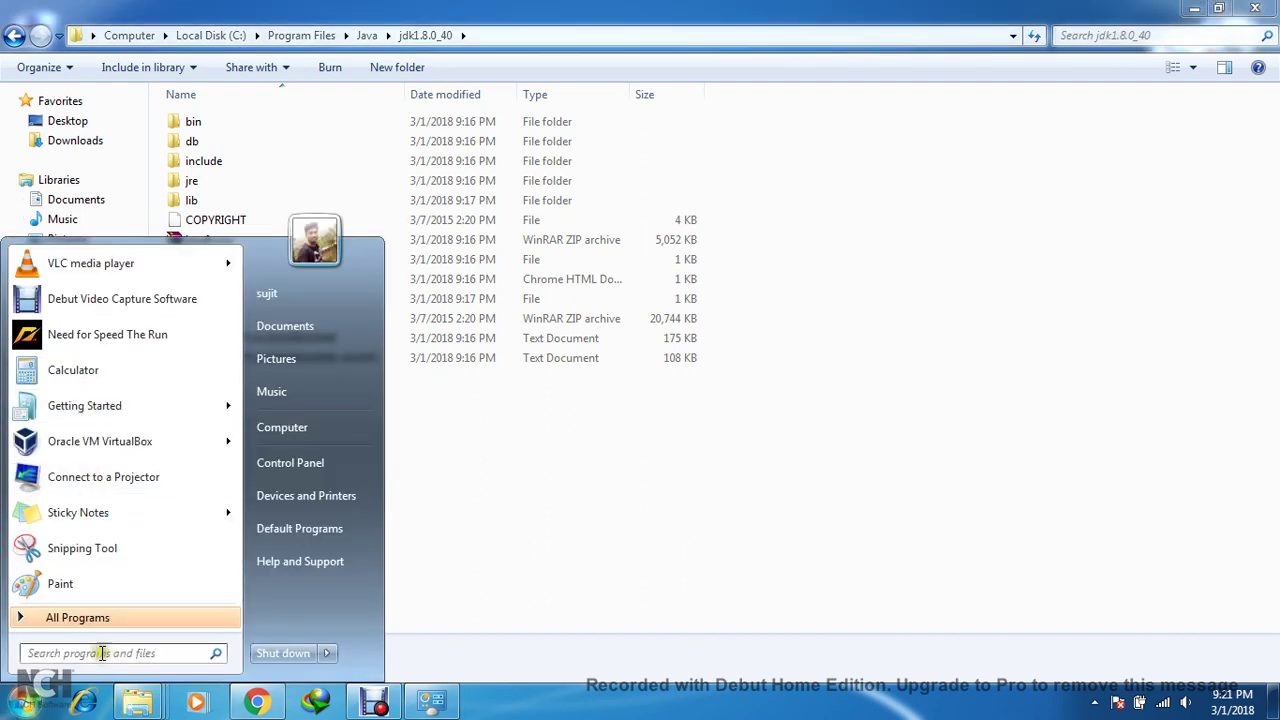
Run java -version in cmd, confirming version 1.8.0_40, then close the console.
text(cmd)
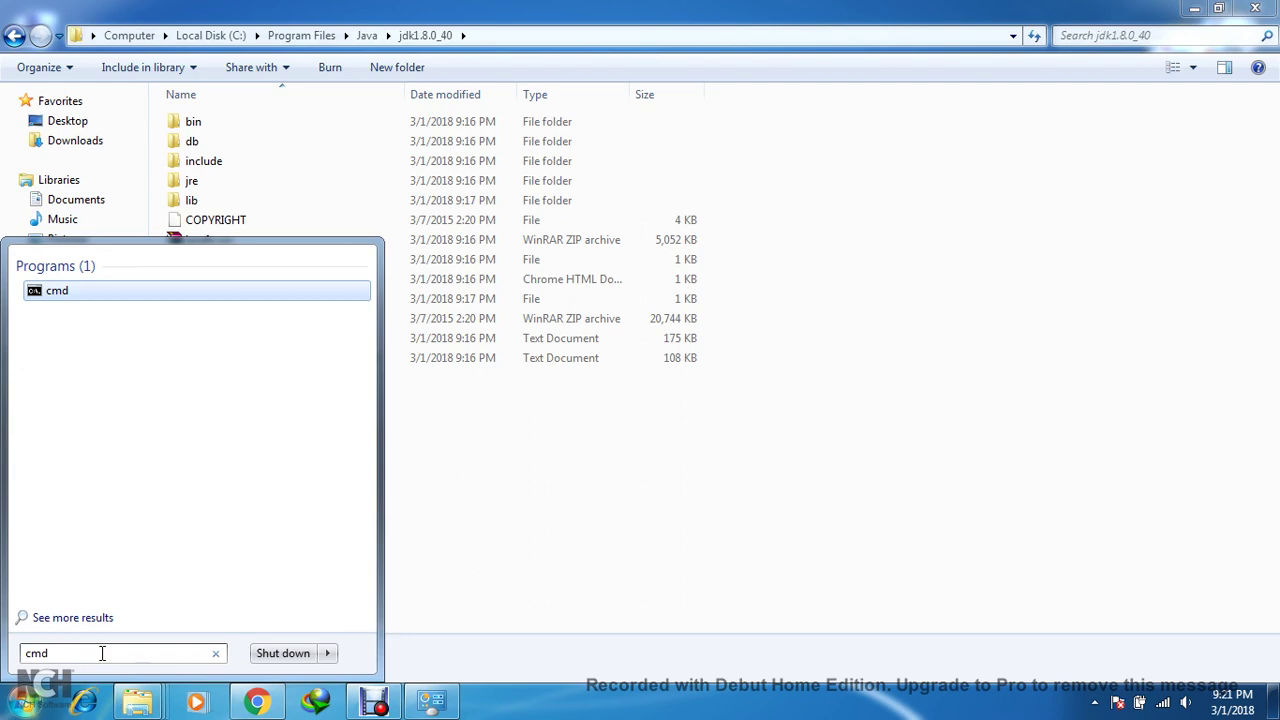
click(63, 292)
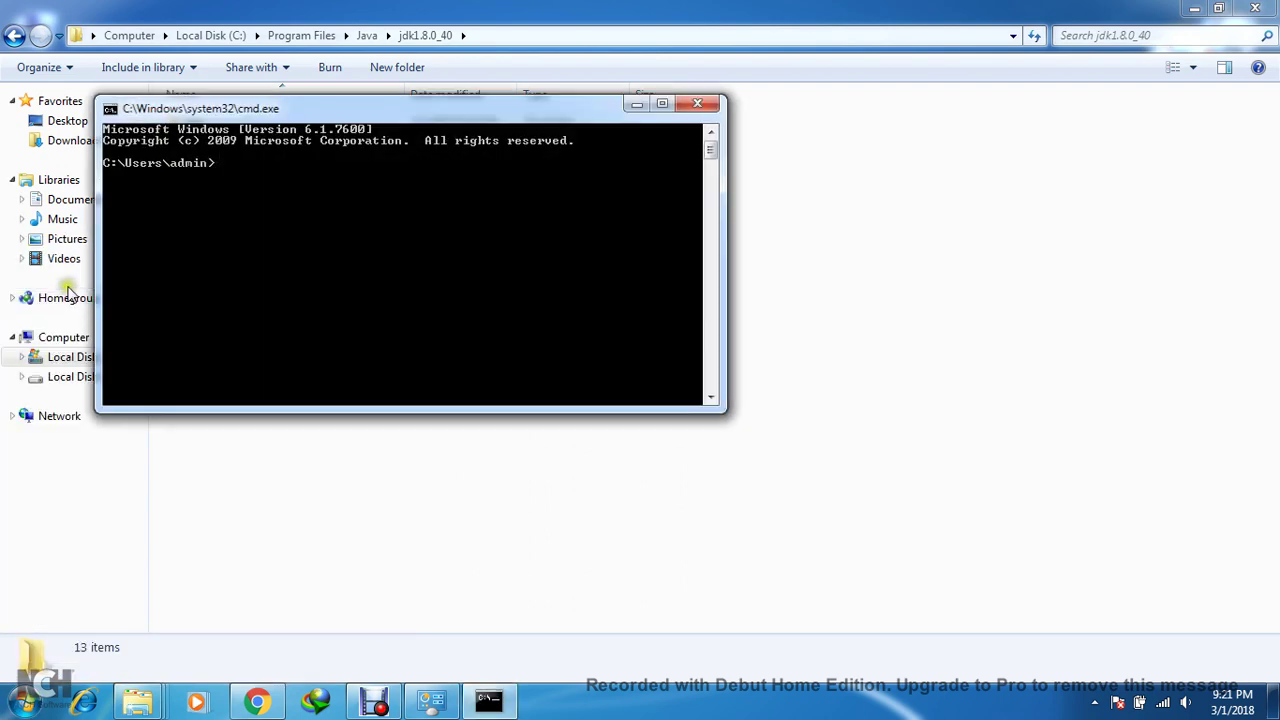
text(java -verion)
key(Return)
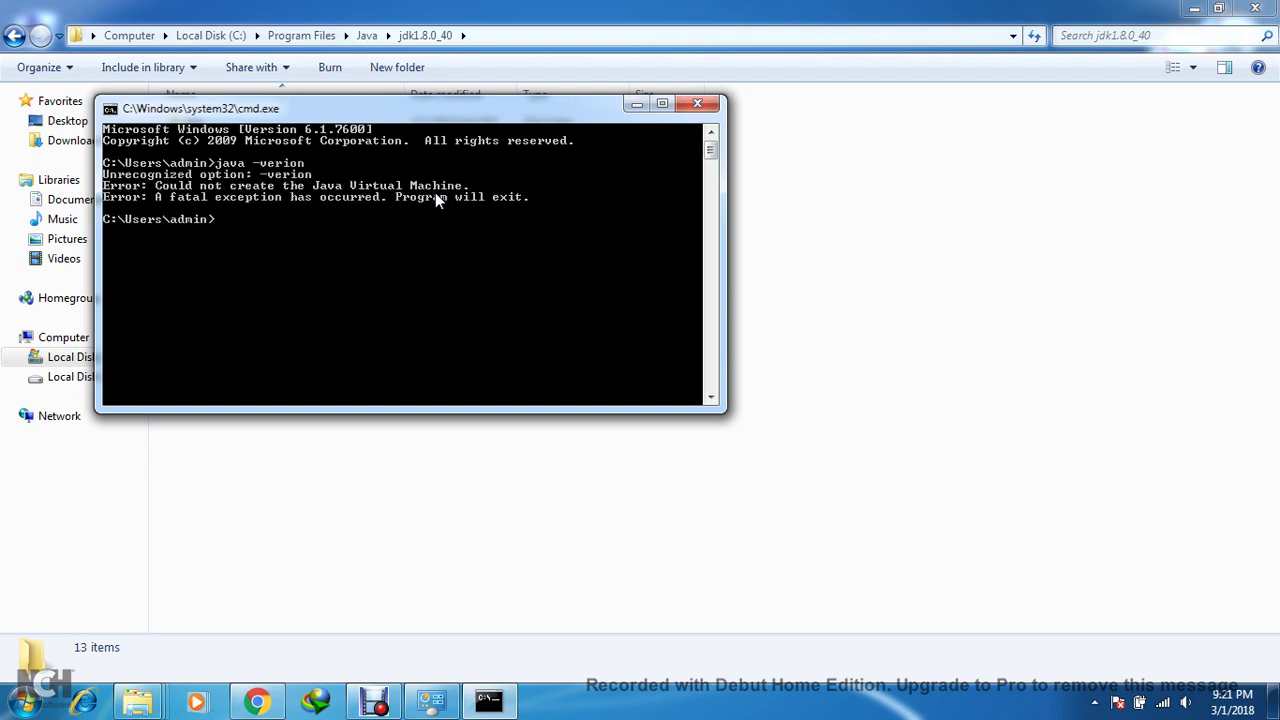
key(Up)
text(s)
key(Return)
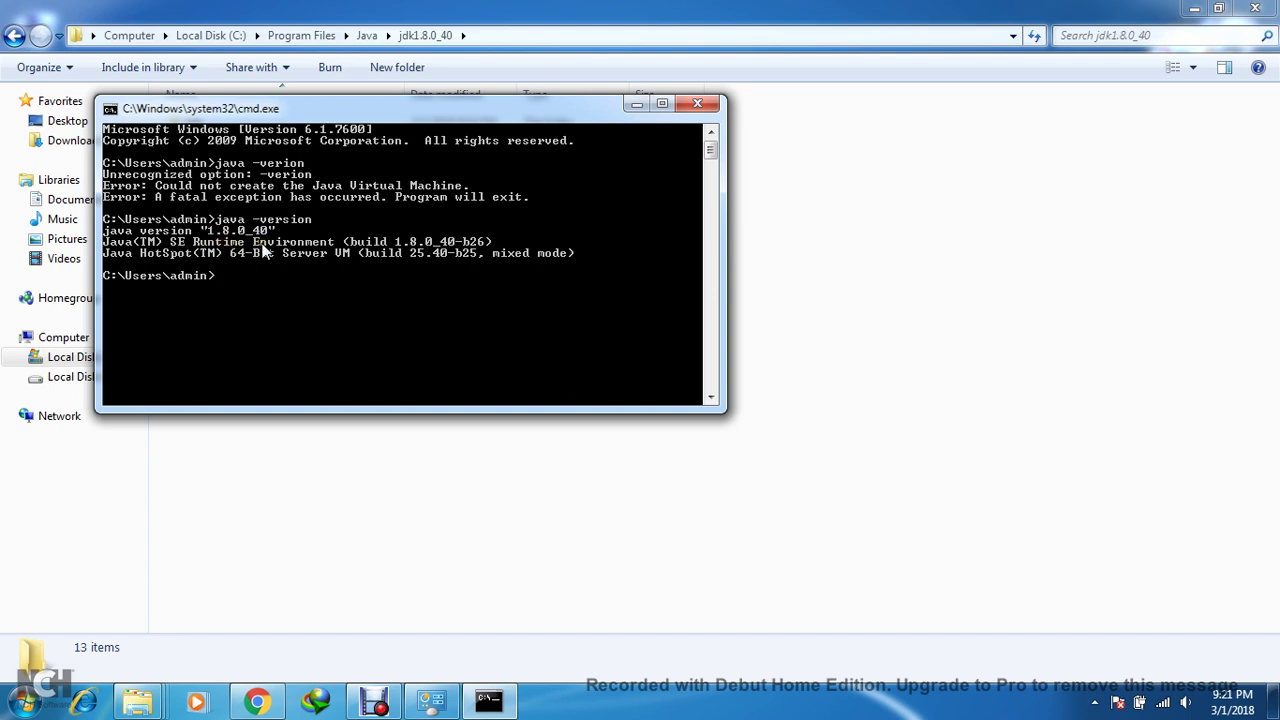
click(697, 106)
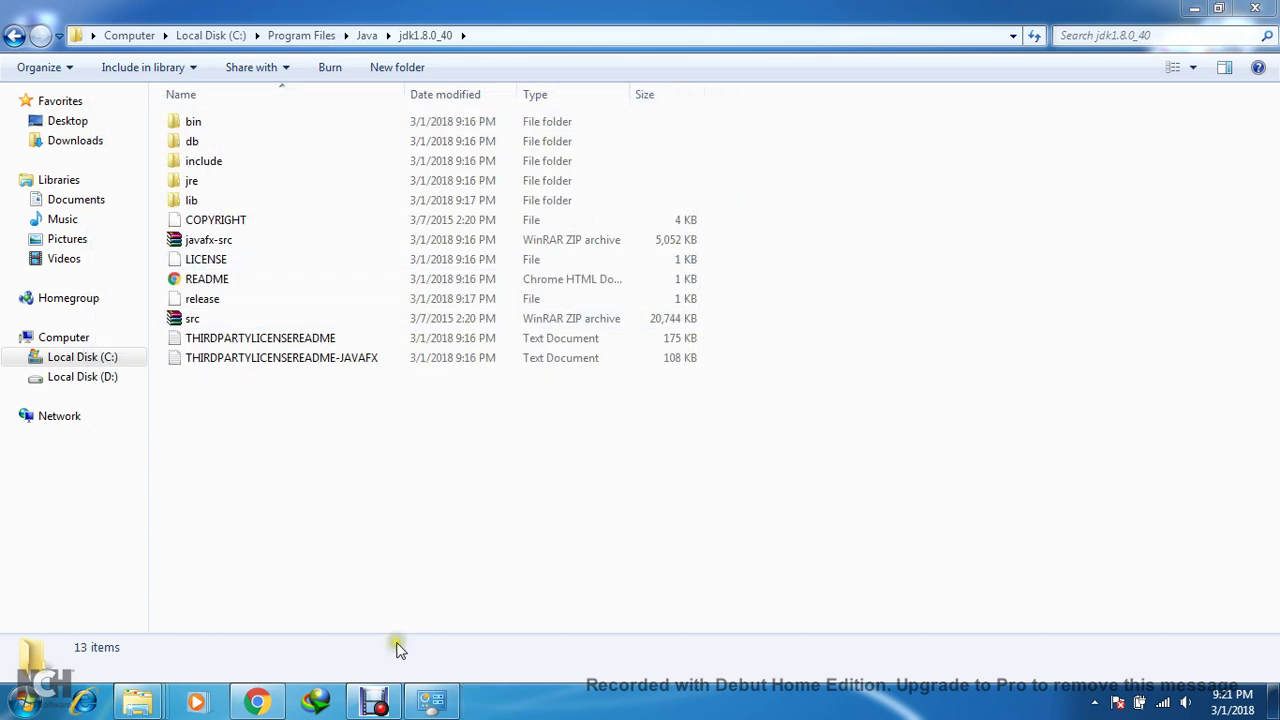
Close the debut output, jdk1.8.0_40 and System information windows, keeping the Java-n-Eclipse folder.
mouse_move(138, 700)
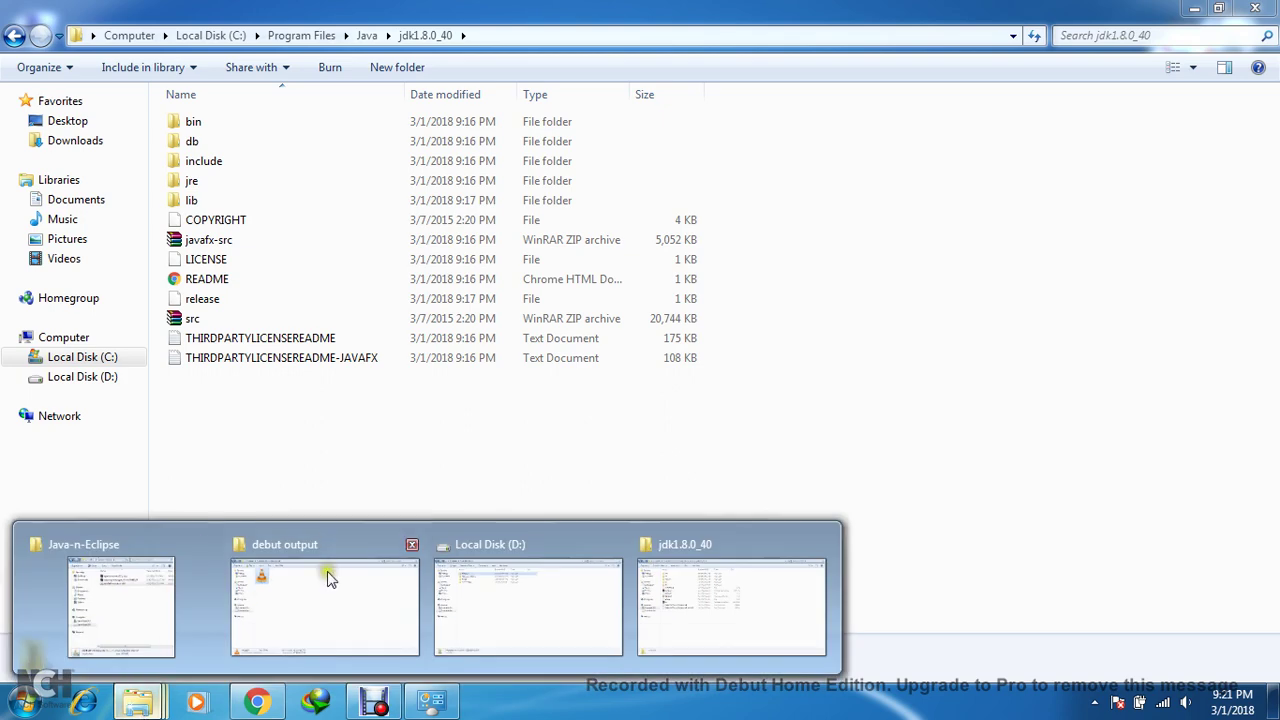
mouse_move(532, 572)
click(413, 544)
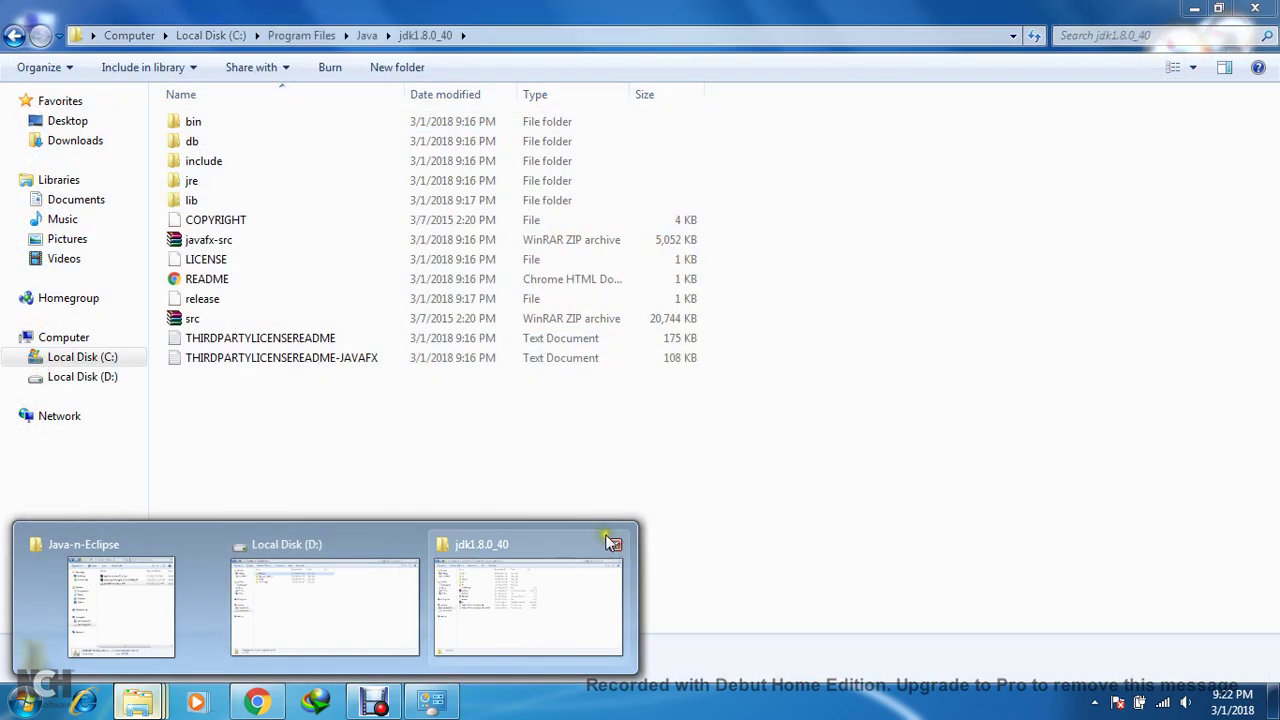
click(615, 548)
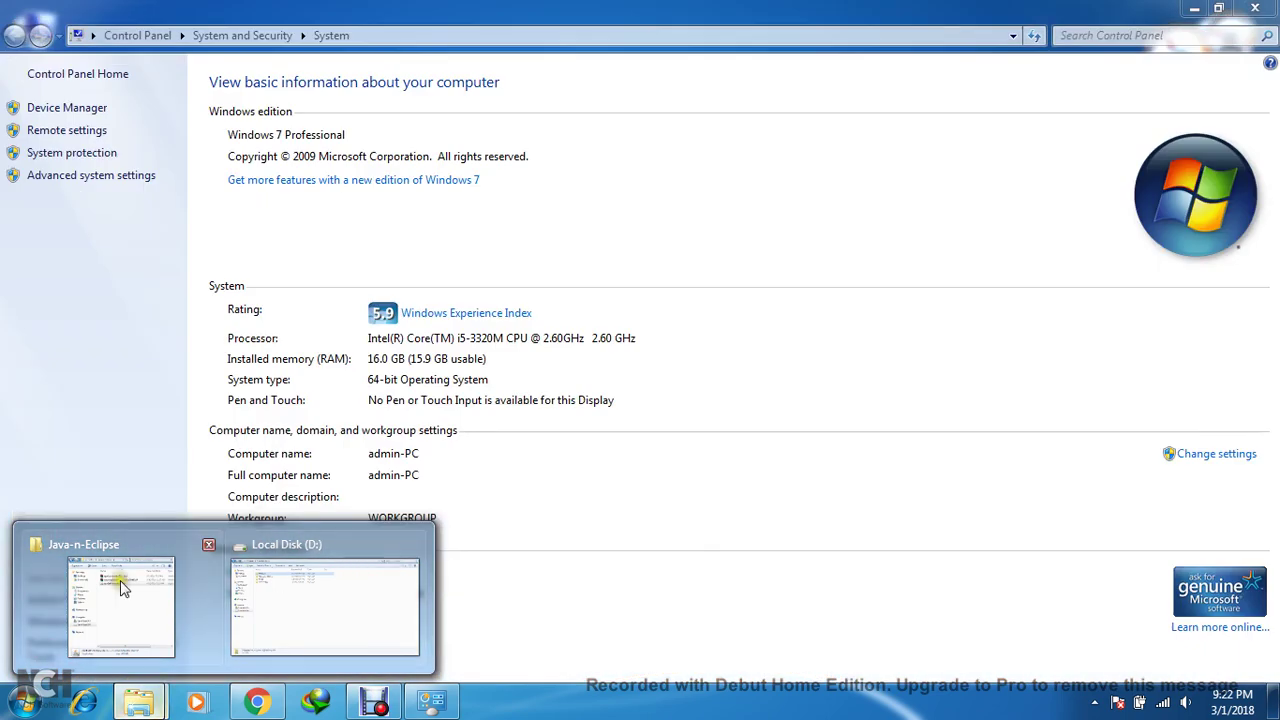
click(130, 527)
click(1255, 8)
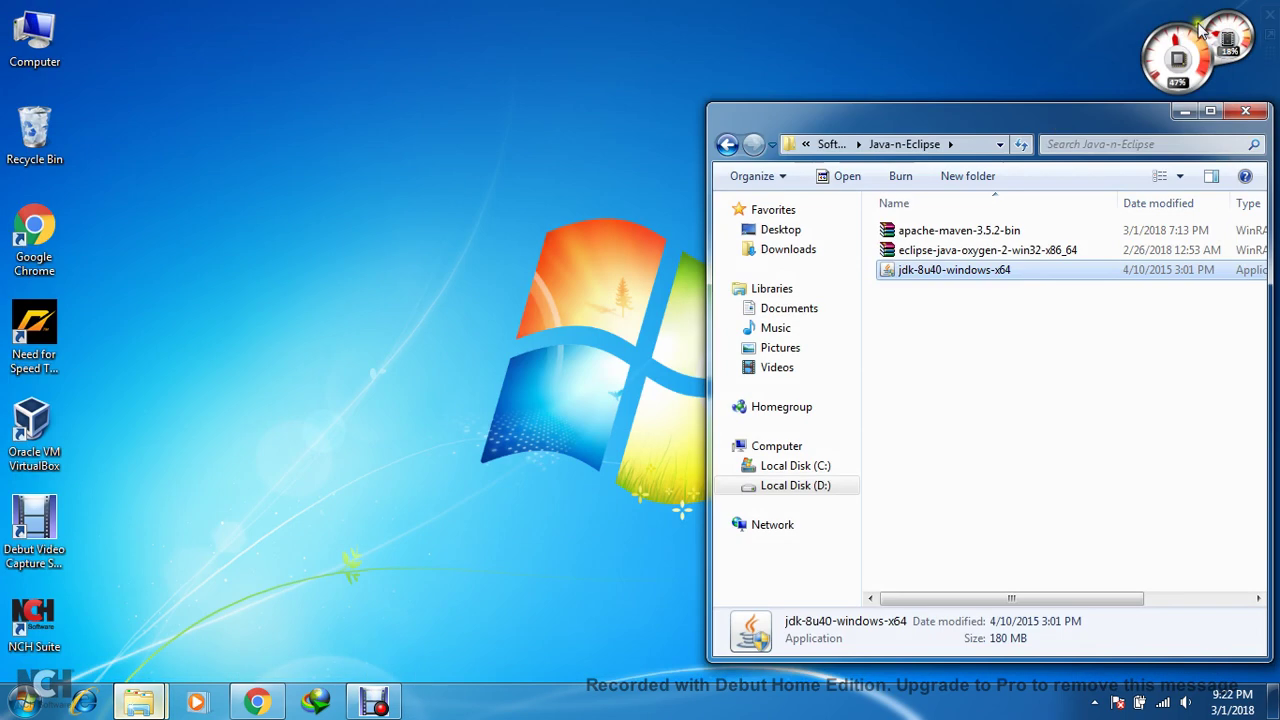
Select the apache-maven-3.5.2-bin archive and bring the Local Disk (D:) window forward, restored.
click(1032, 233)
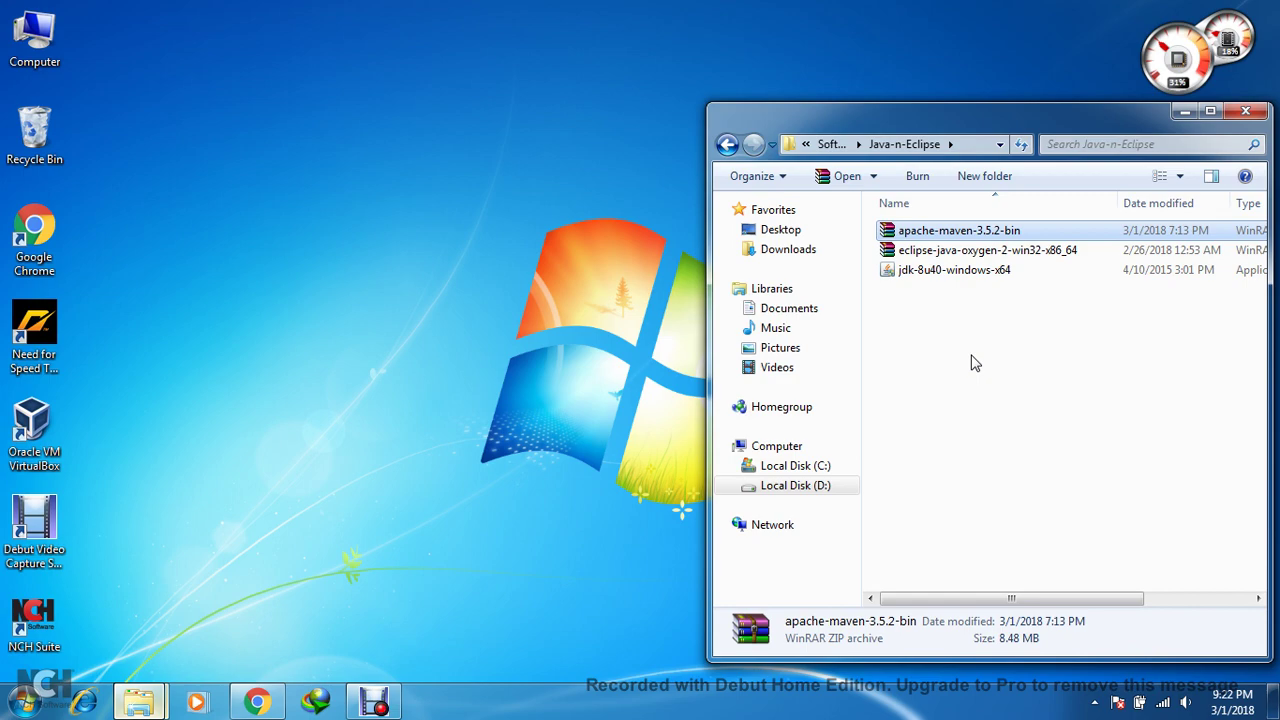
click(139, 702)
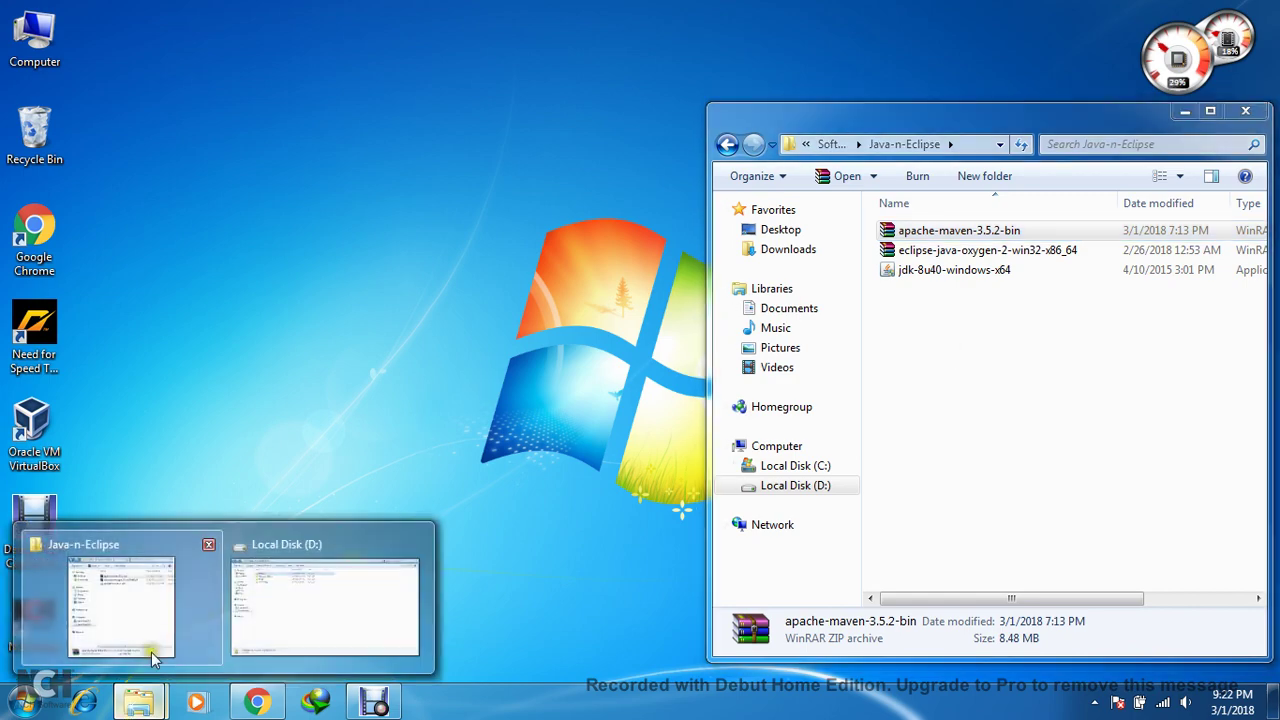
click(285, 598)
double_click(530, 10)
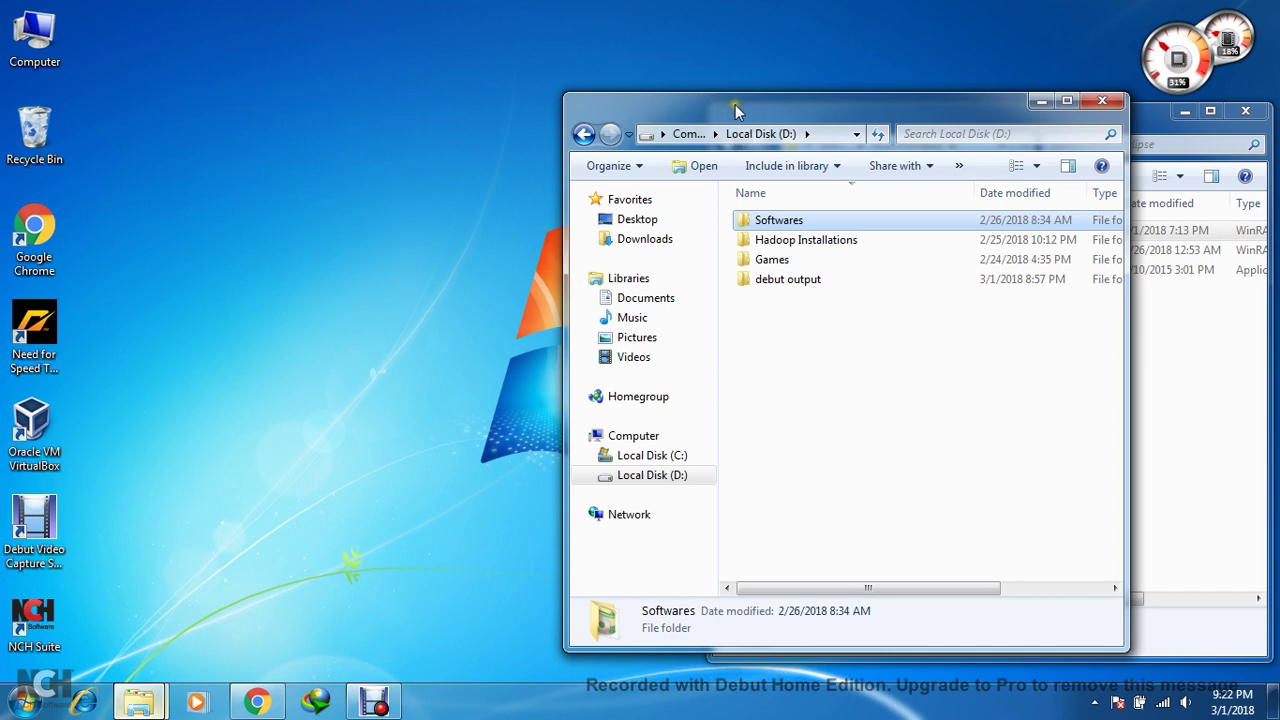
Paste the apache-maven-3.5.2-bin archive into Local Disk (C:) with administrator permission.
drag(724, 108, 360, 117)
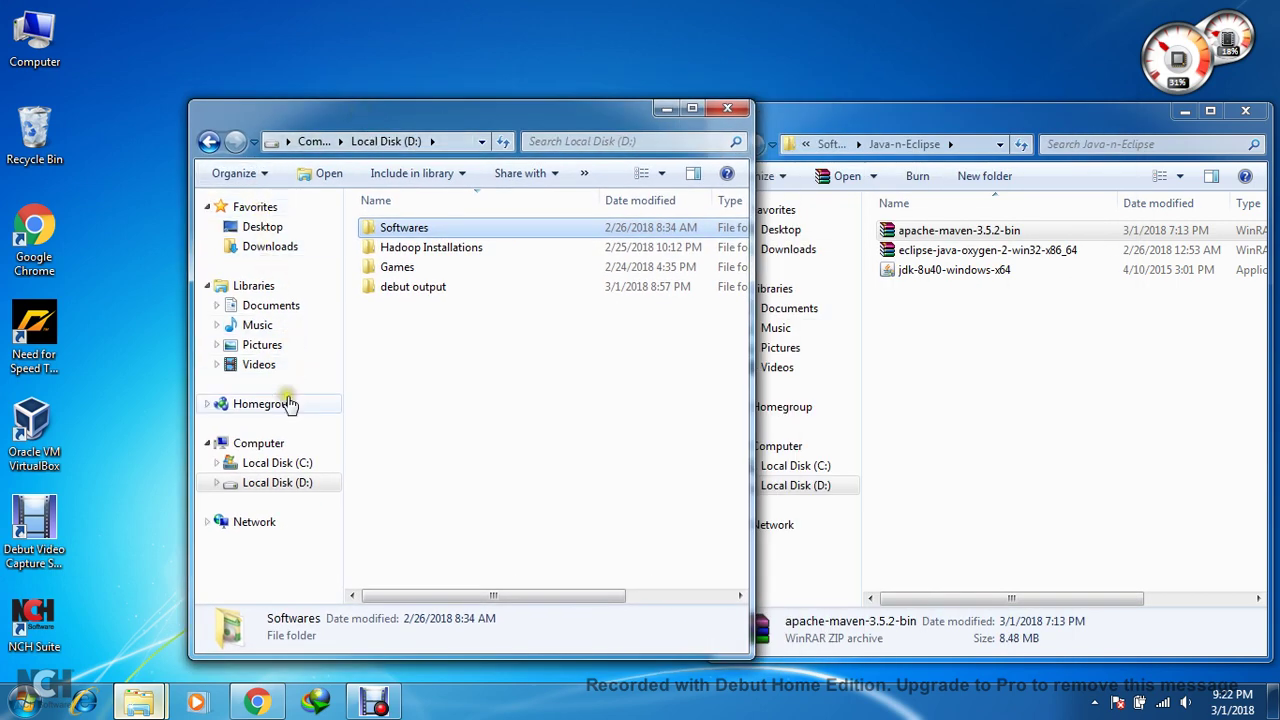
click(293, 470)
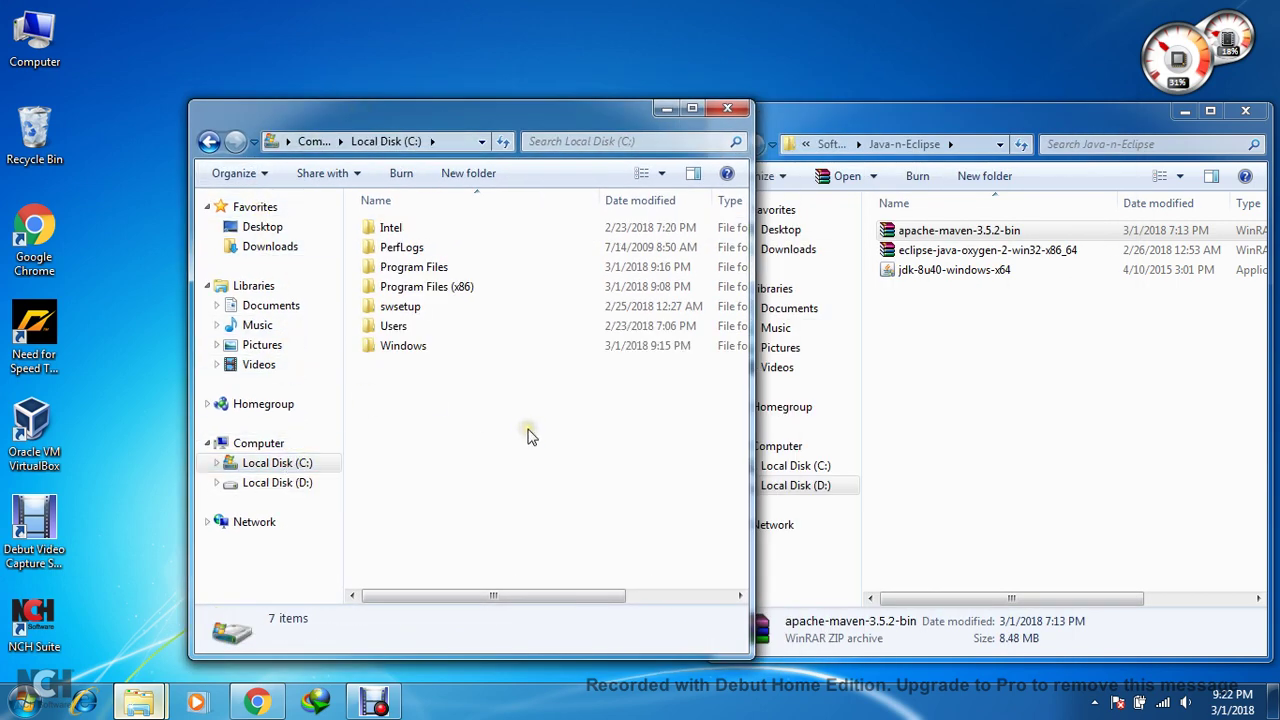
key(ctrl+v)
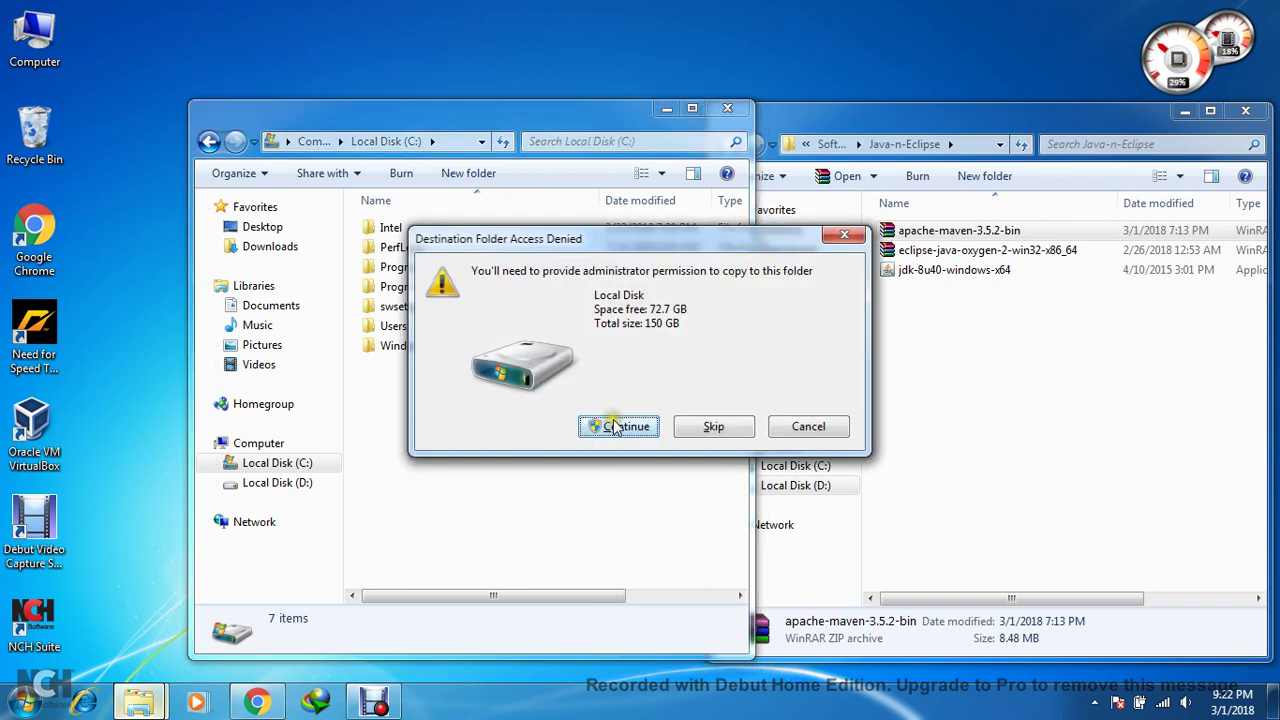
click(612, 425)
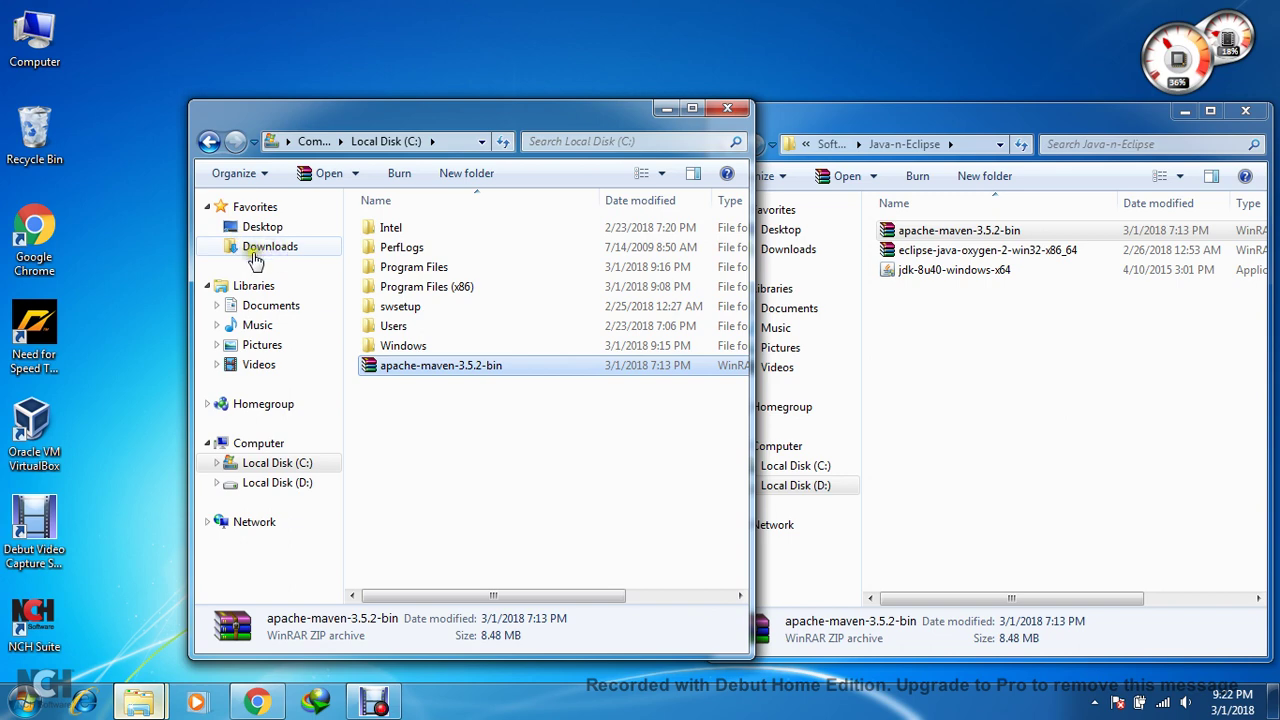
Extract the Maven archive in place and open the resulting apache-maven-3.5.2 folder.
click(435, 410)
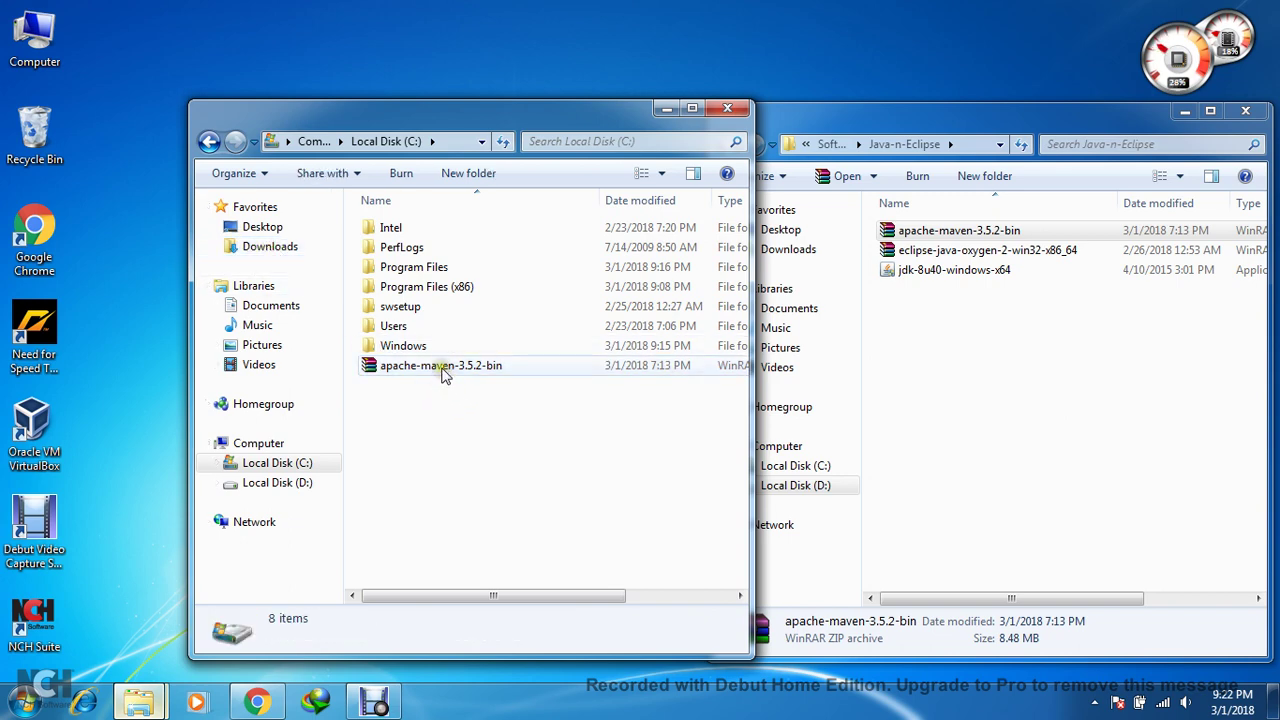
click(444, 371)
right_click(444, 371)
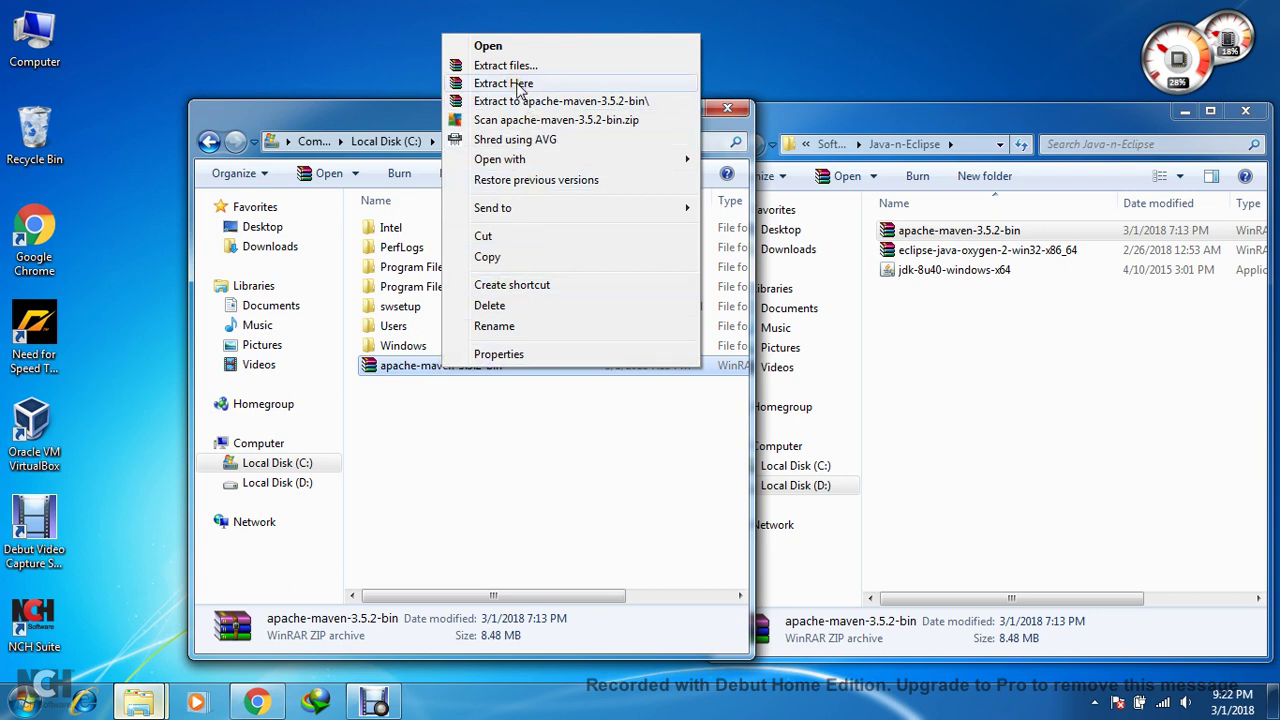
click(519, 88)
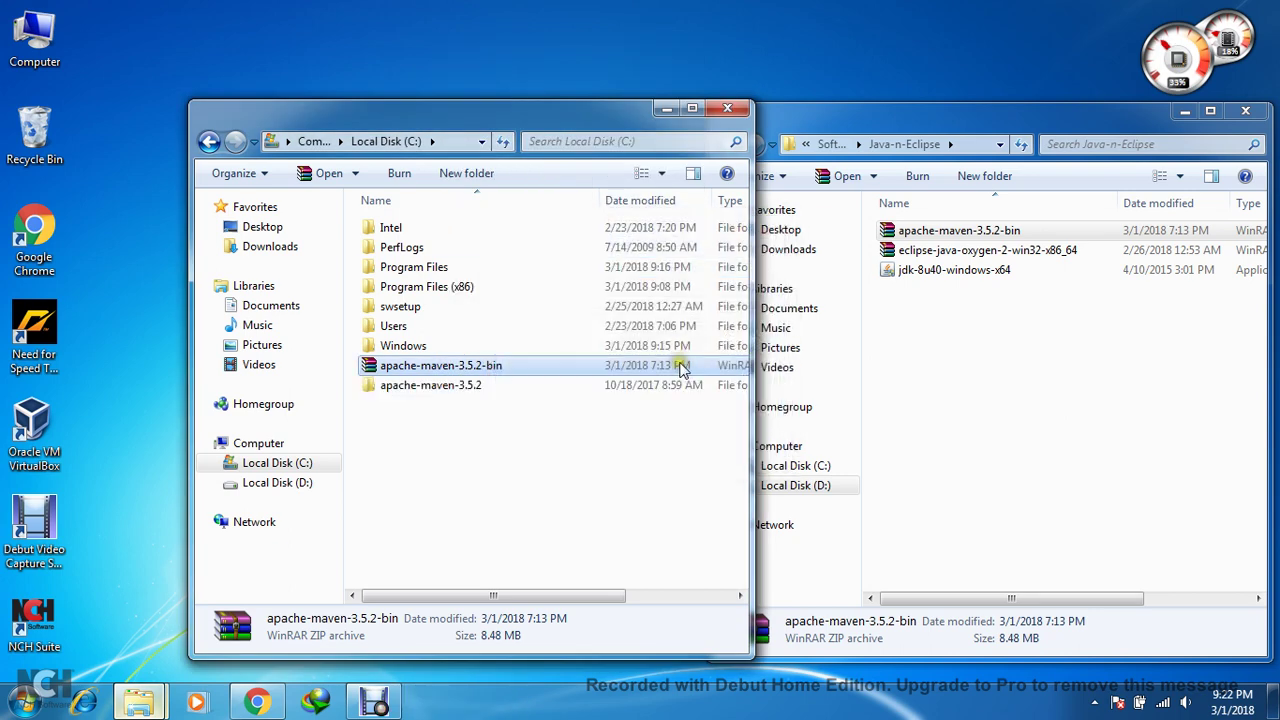
click(551, 448)
click(463, 395)
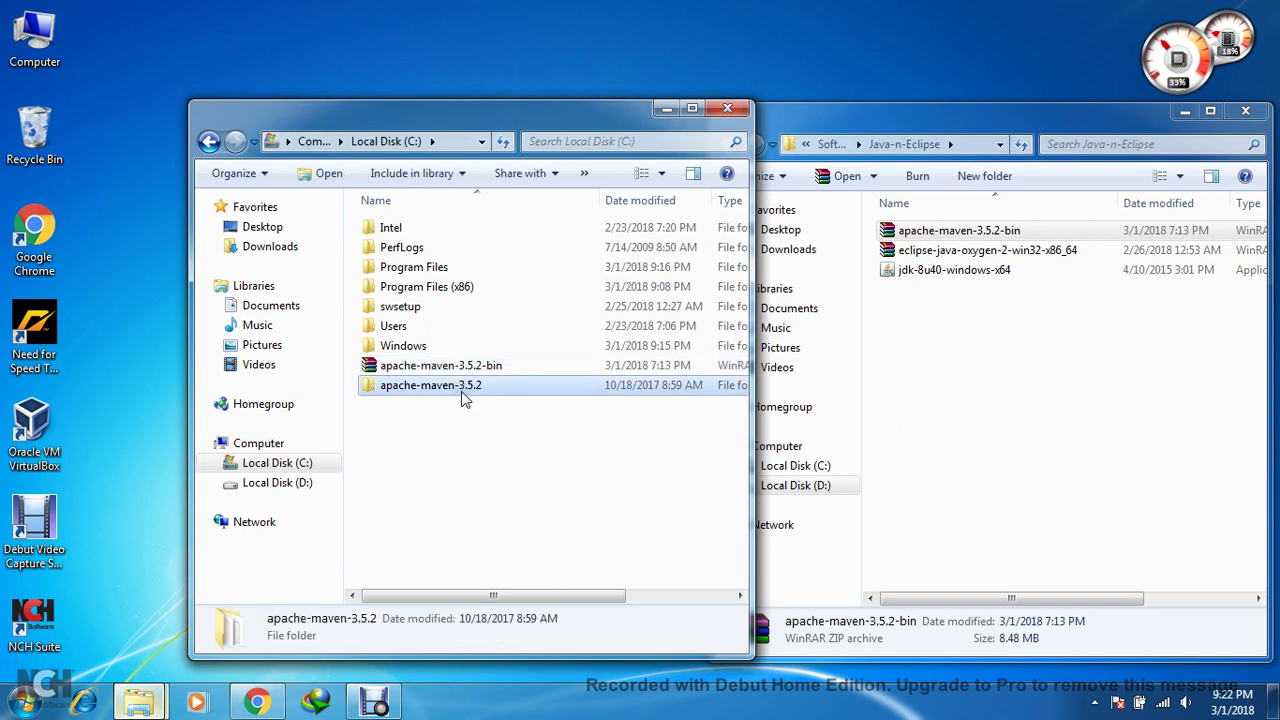
double_click(463, 395)
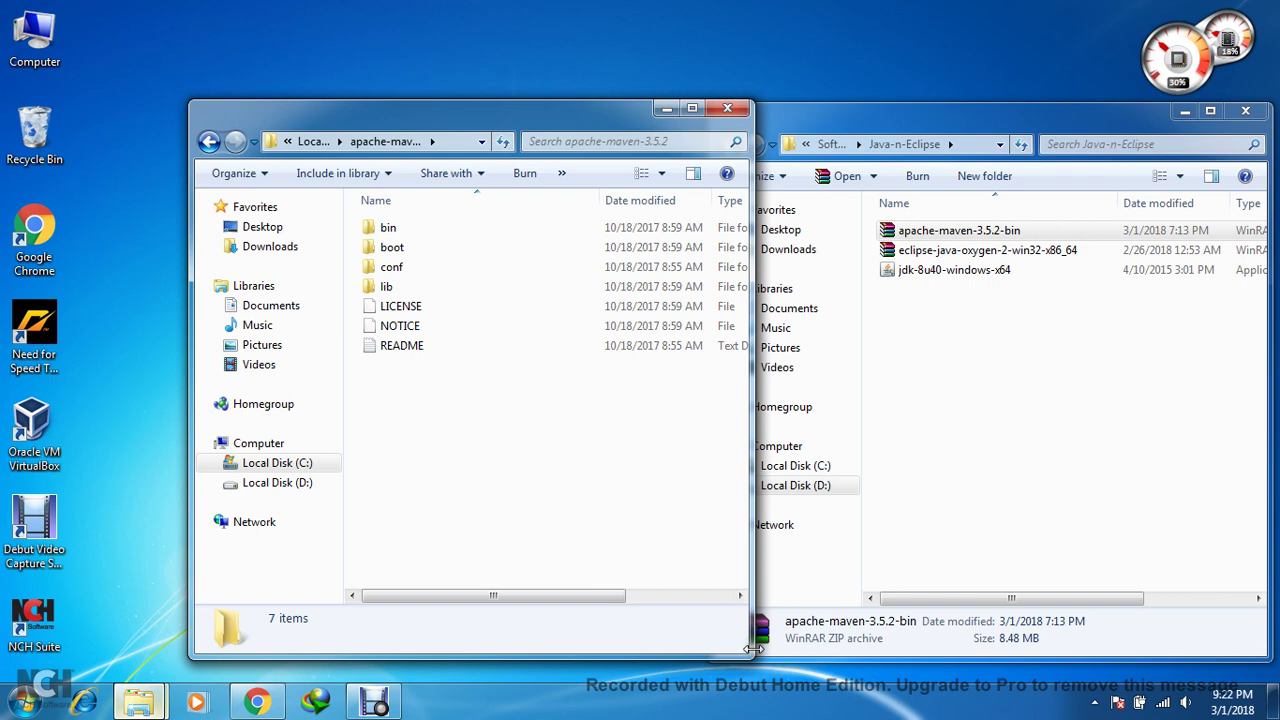
Widen the window and reveal the C:\apache-maven-3.5.2 path as text.
drag(752, 650, 1160, 652)
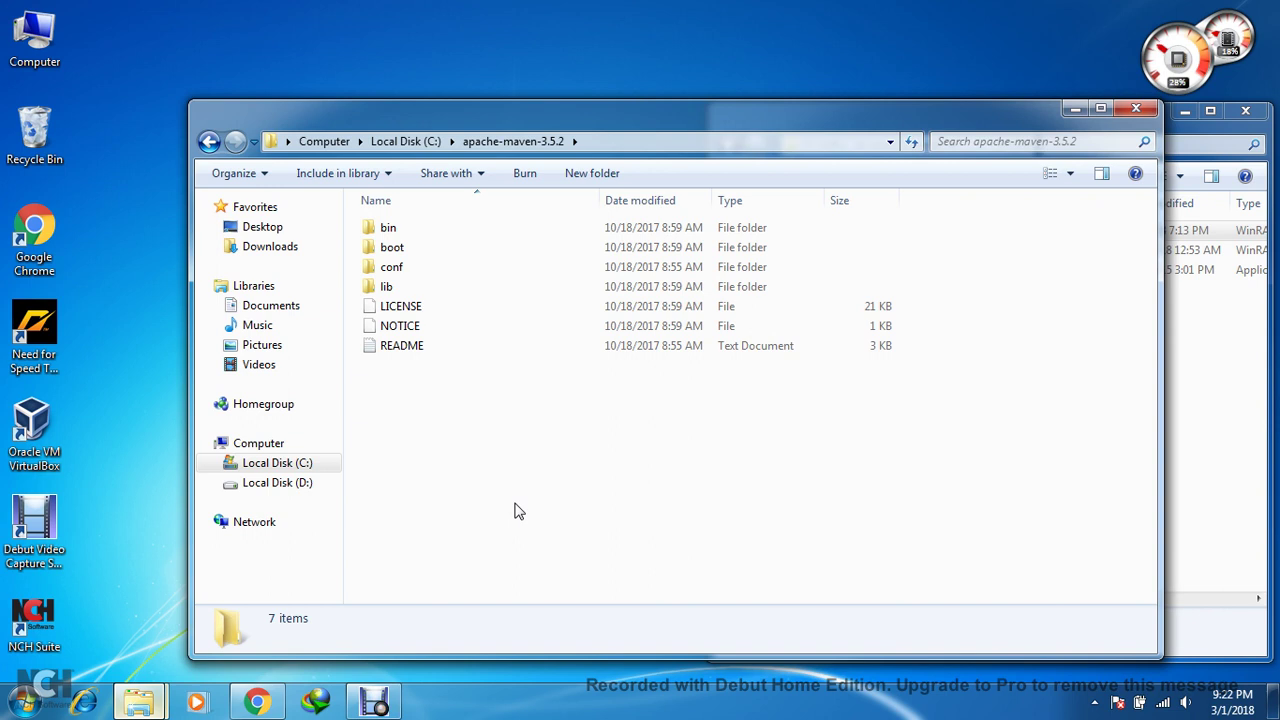
click(713, 138)
key(ctrl+c)
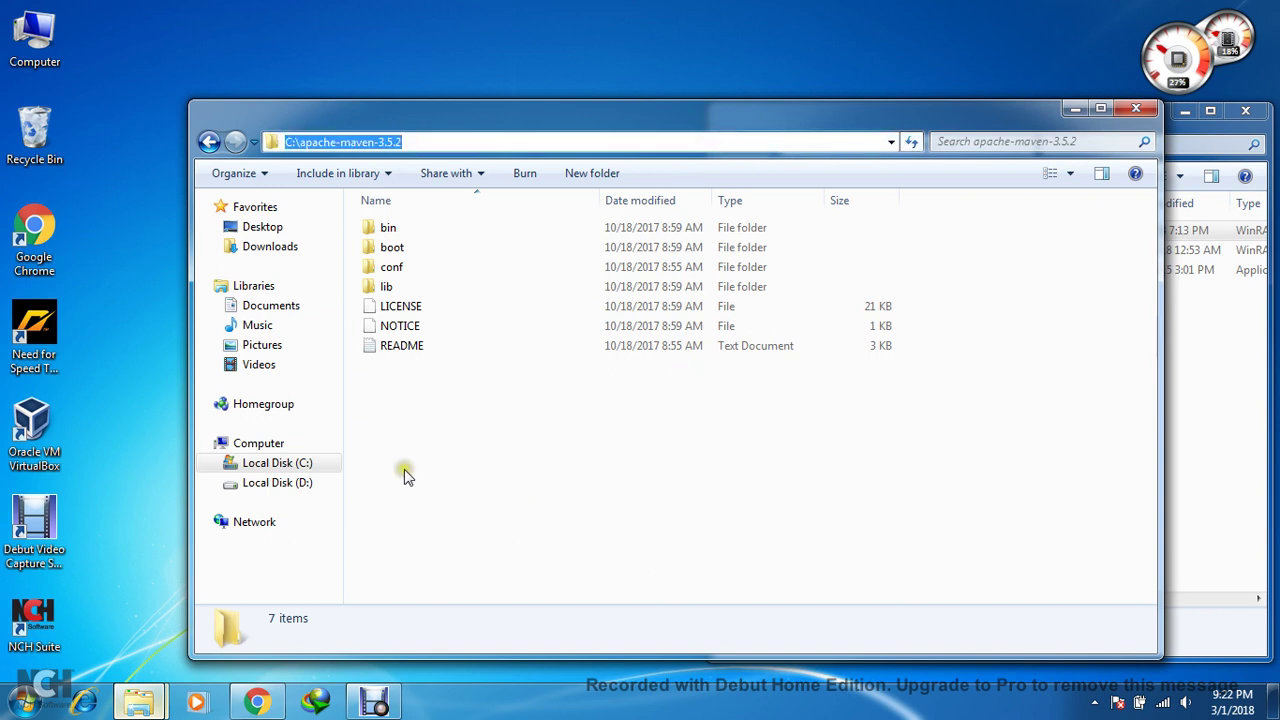
click(22, 702)
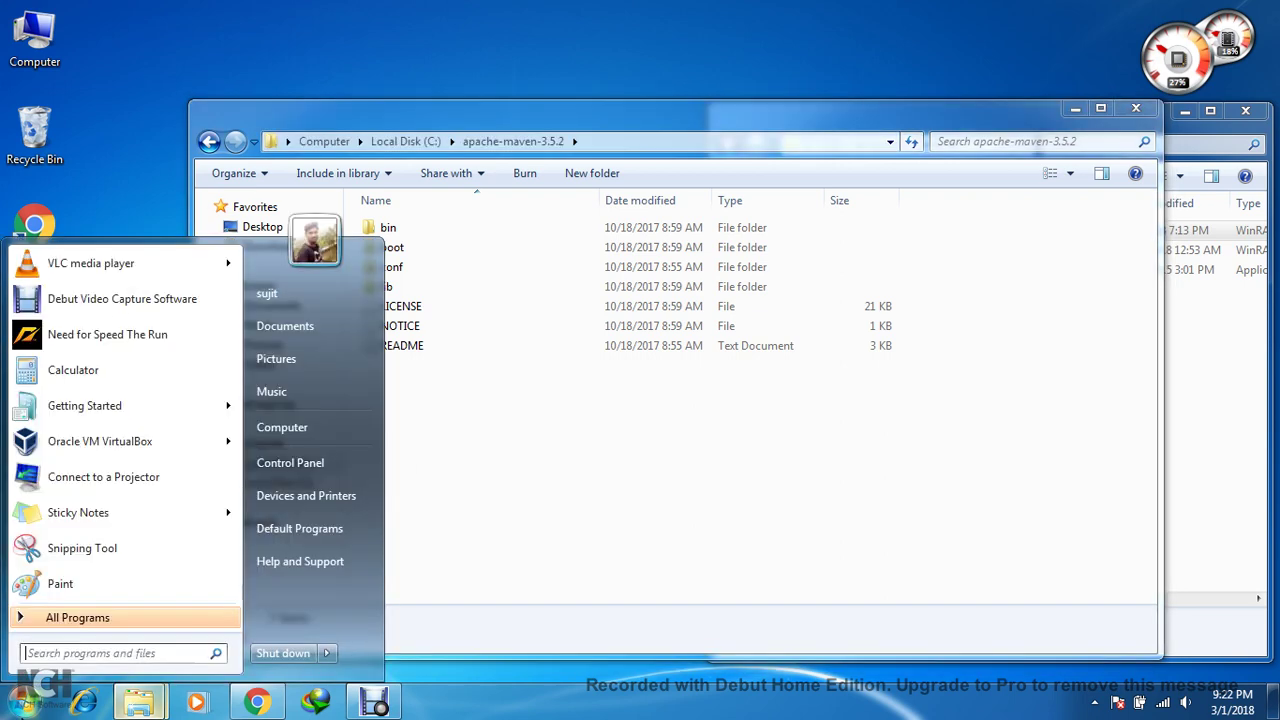
Reach Environment Variables through Computer's System Properties and start a second new system variable.
right_click(297, 434)
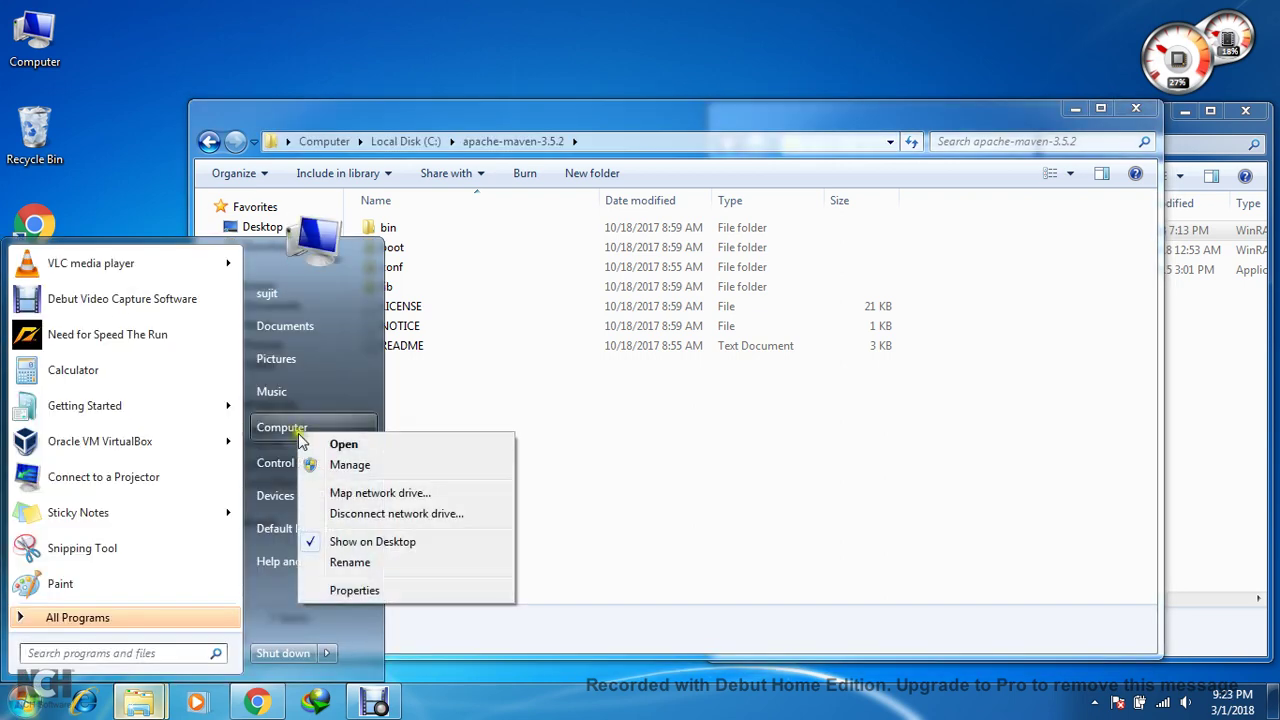
click(370, 590)
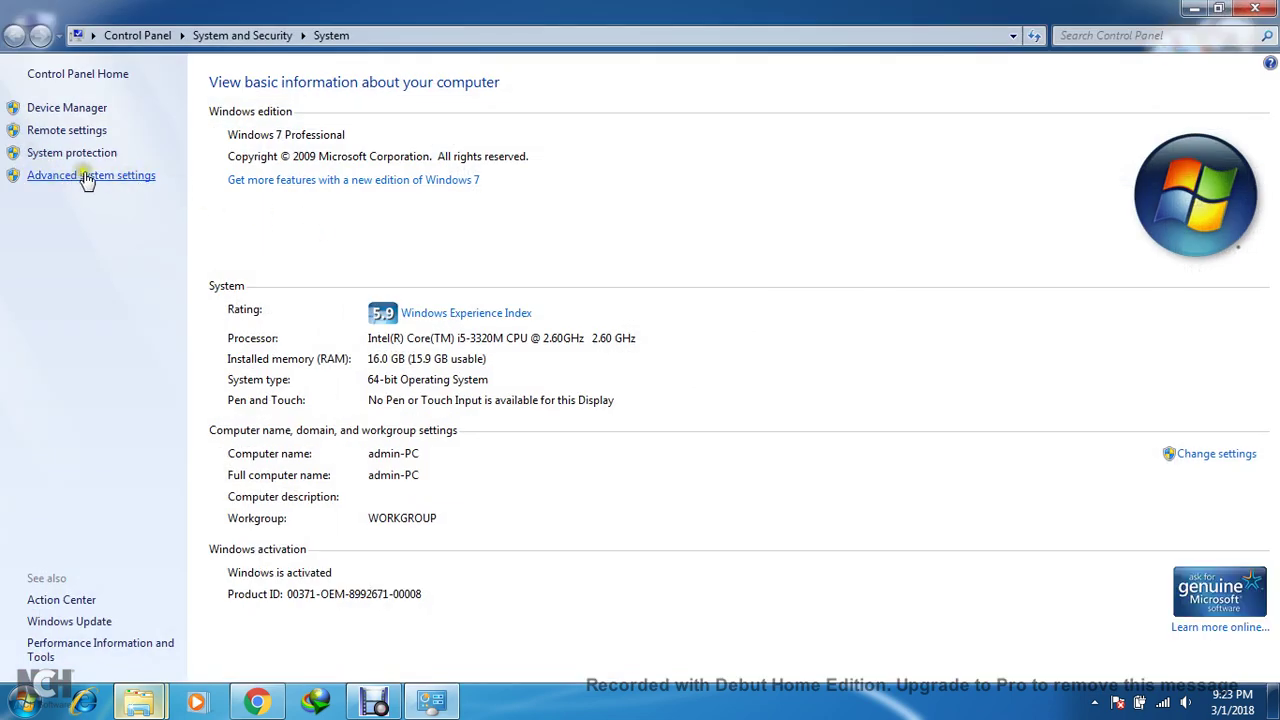
click(131, 180)
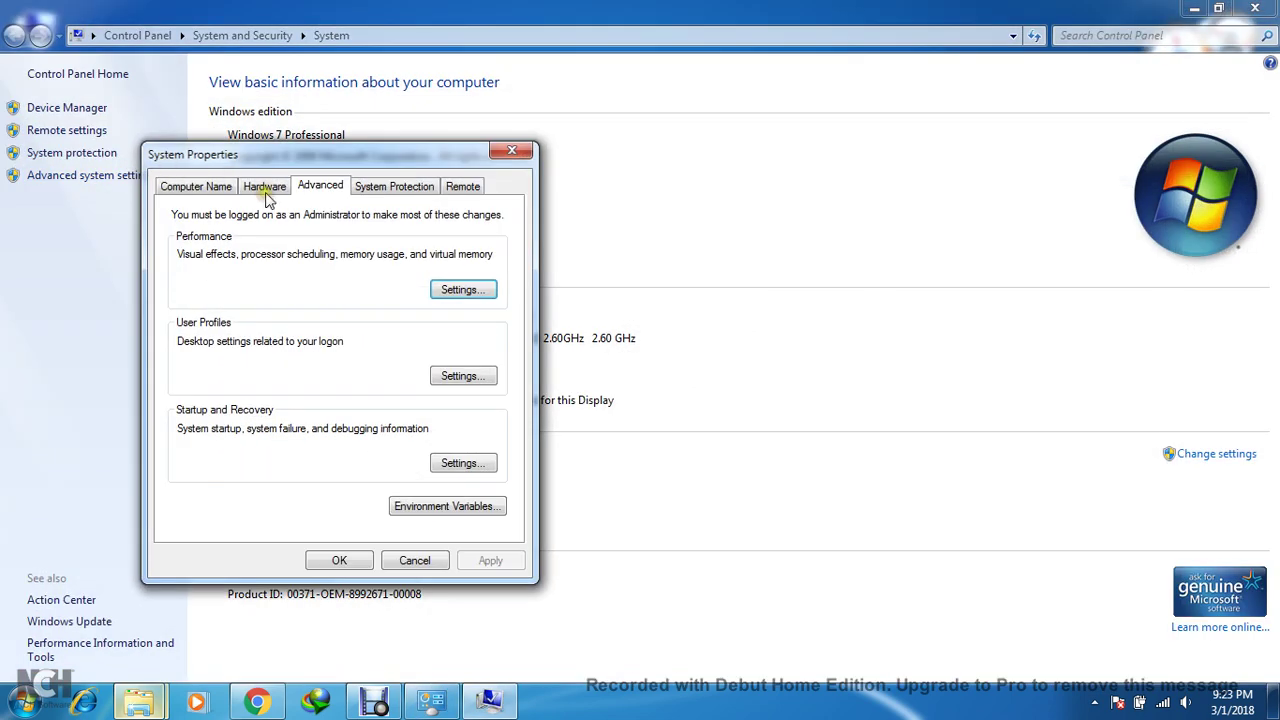
click(427, 506)
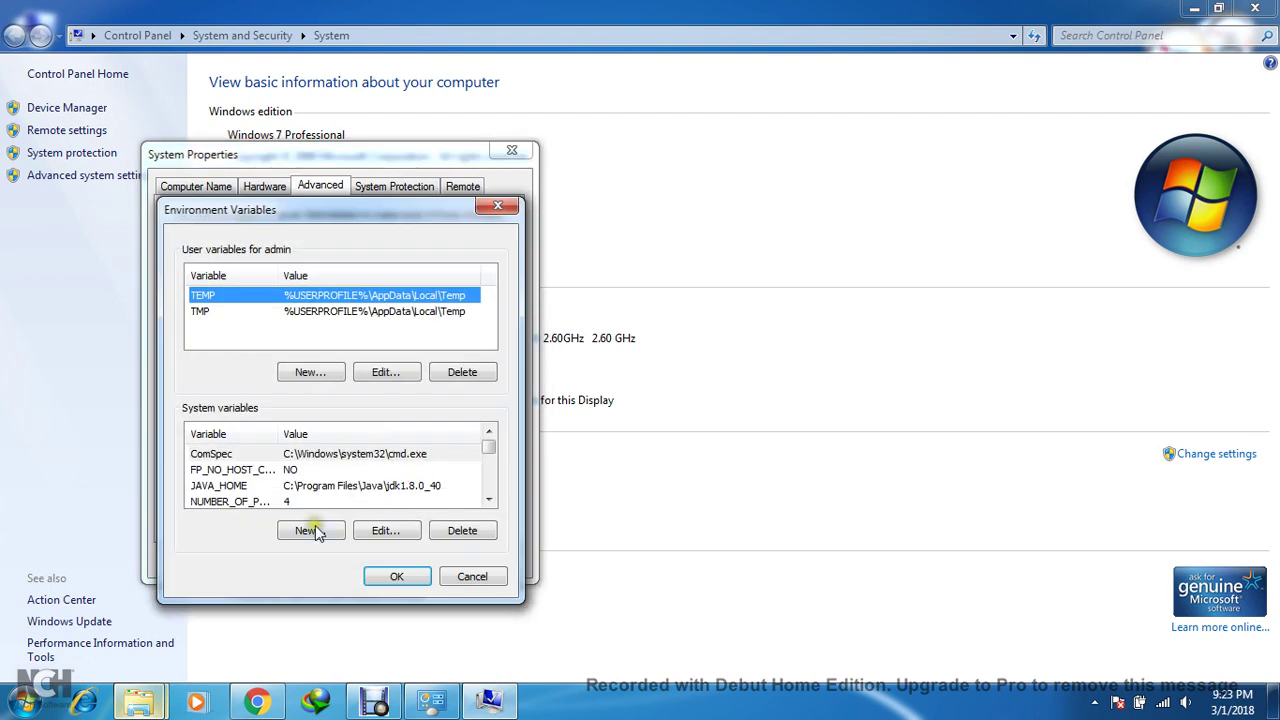
click(304, 528)
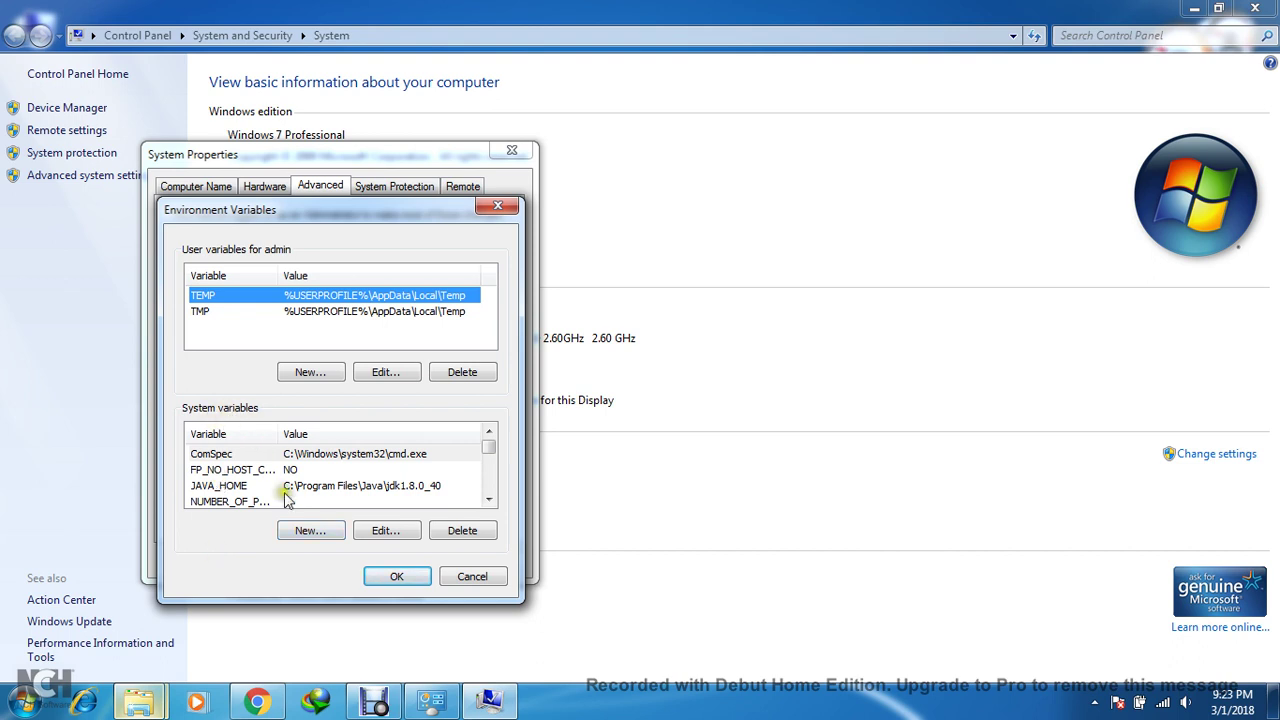
click(318, 531)
Name the new system variable M2_HOME, paste C:\apache-maven-3.5.2 as its value, and confirm.
click(384, 301)
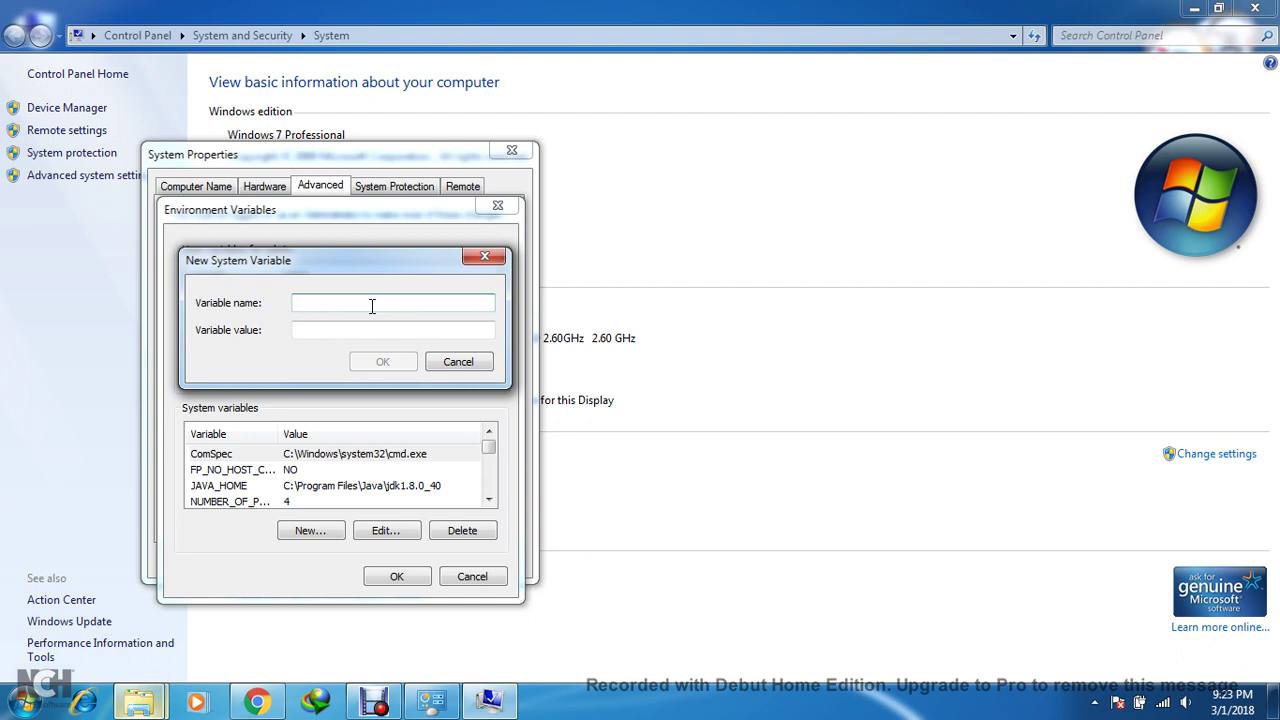
text(M2_HOME)
click(406, 330)
key(ctrl+v)
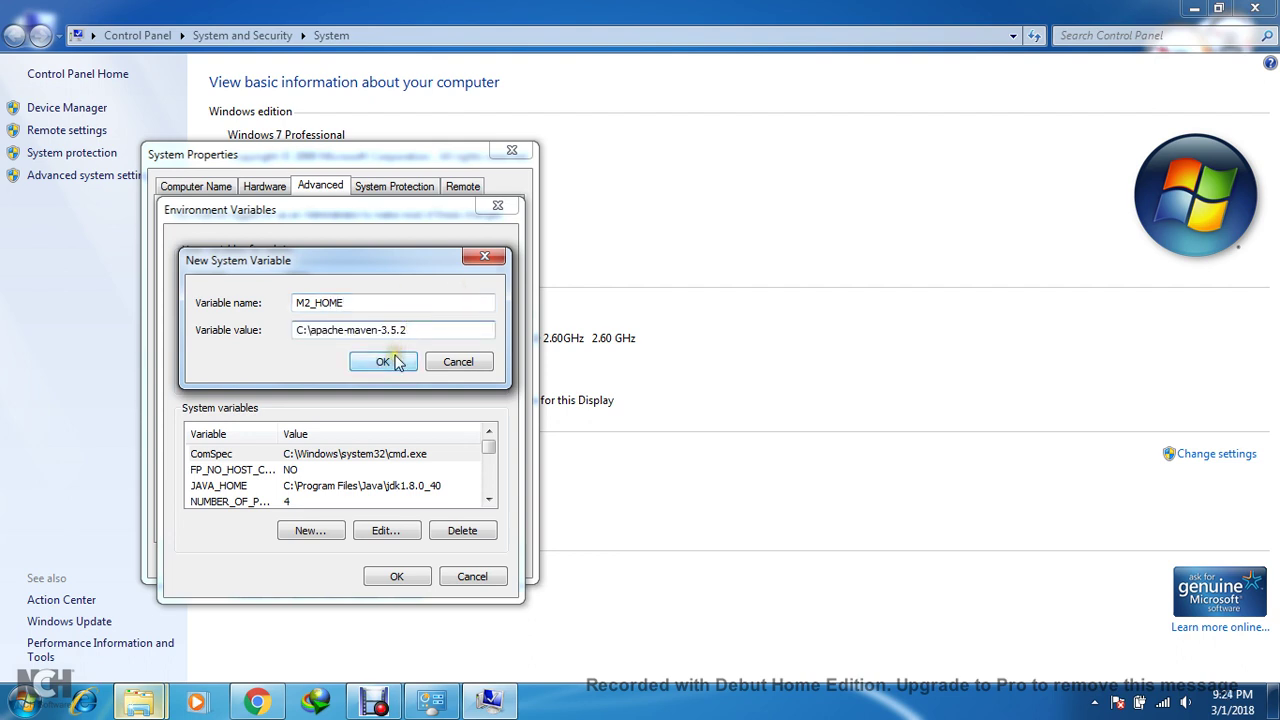
click(382, 361)
Create a second system variable MAVEN_HOME with the pasted value C:\apache-maven-3.5.2.
click(320, 530)
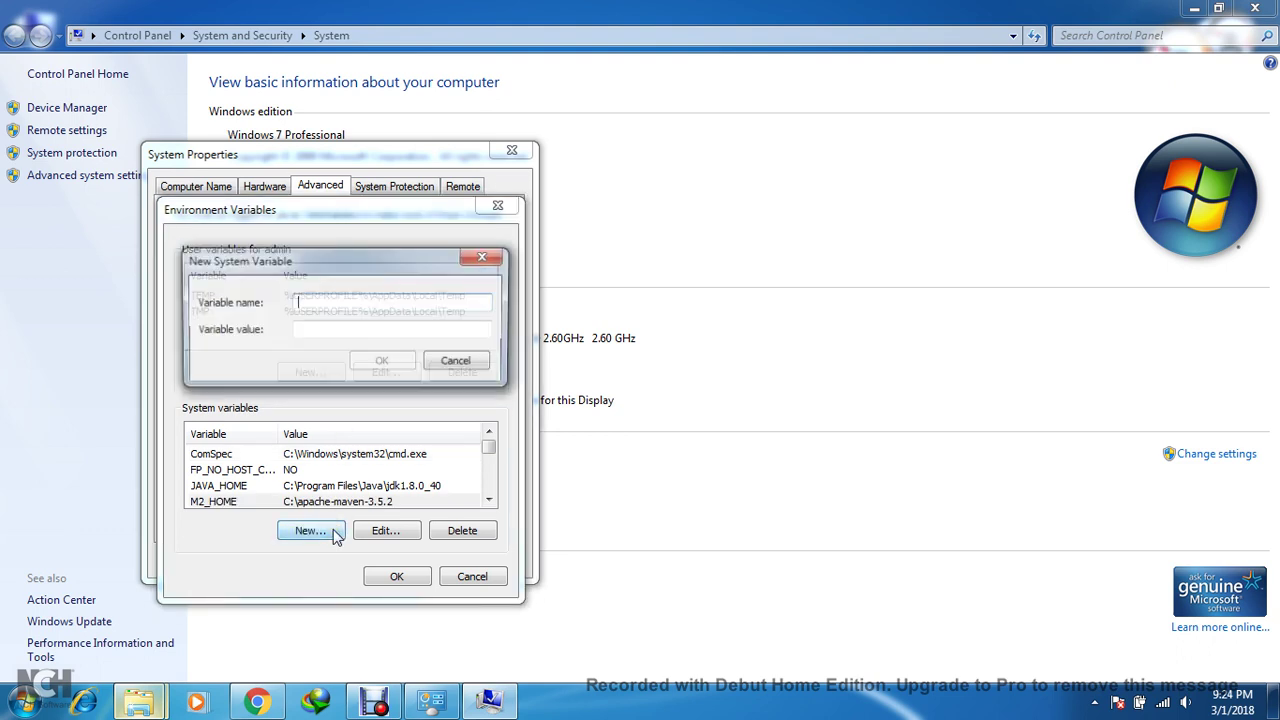
text(MAVE)
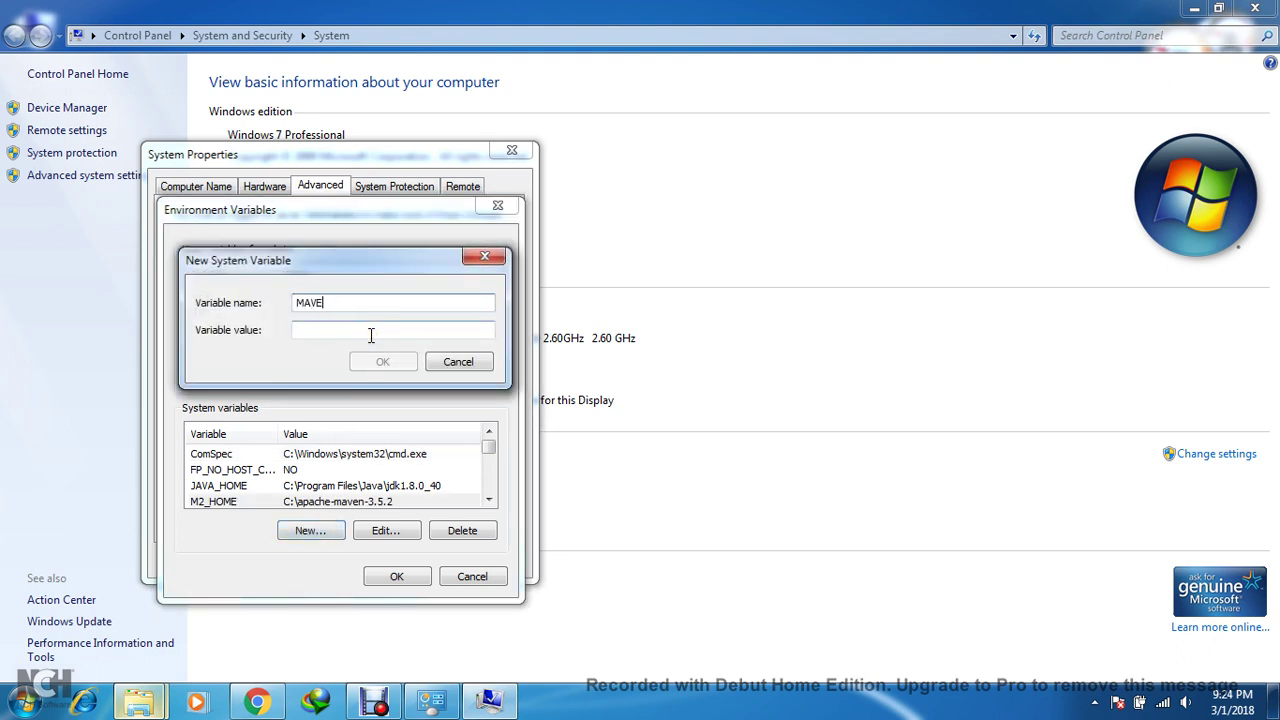
text(HOME)
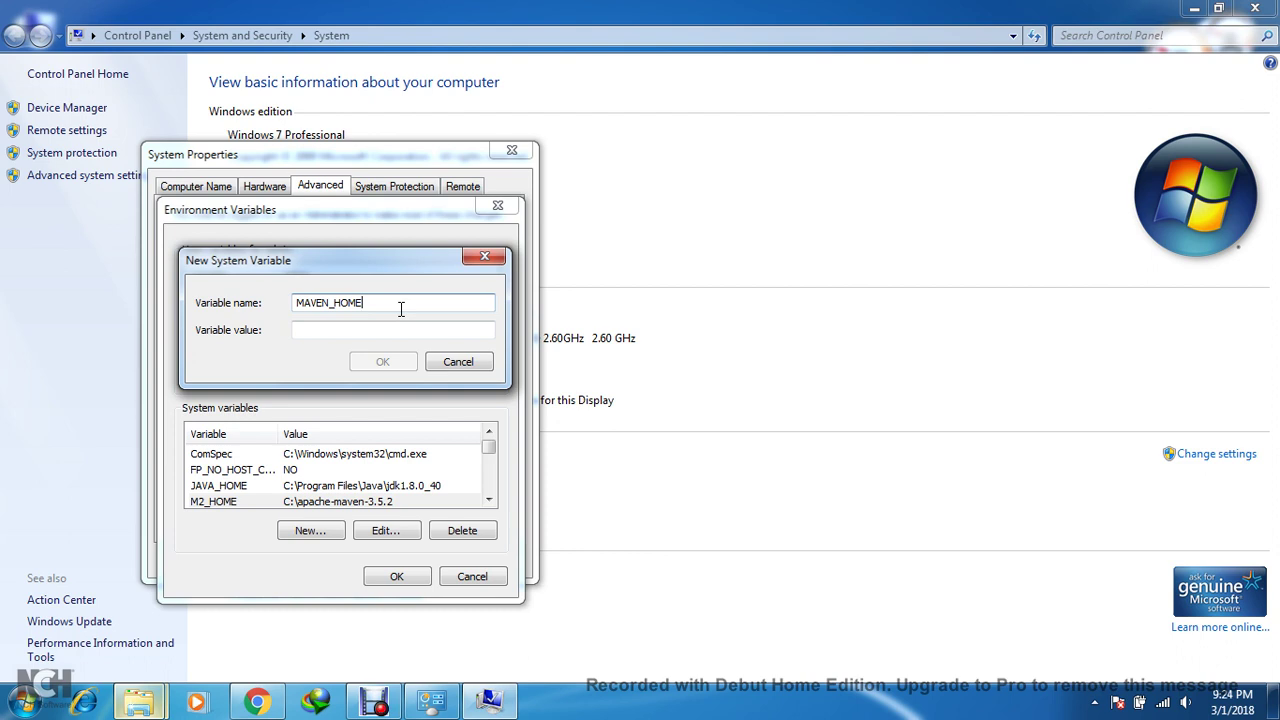
click(370, 327)
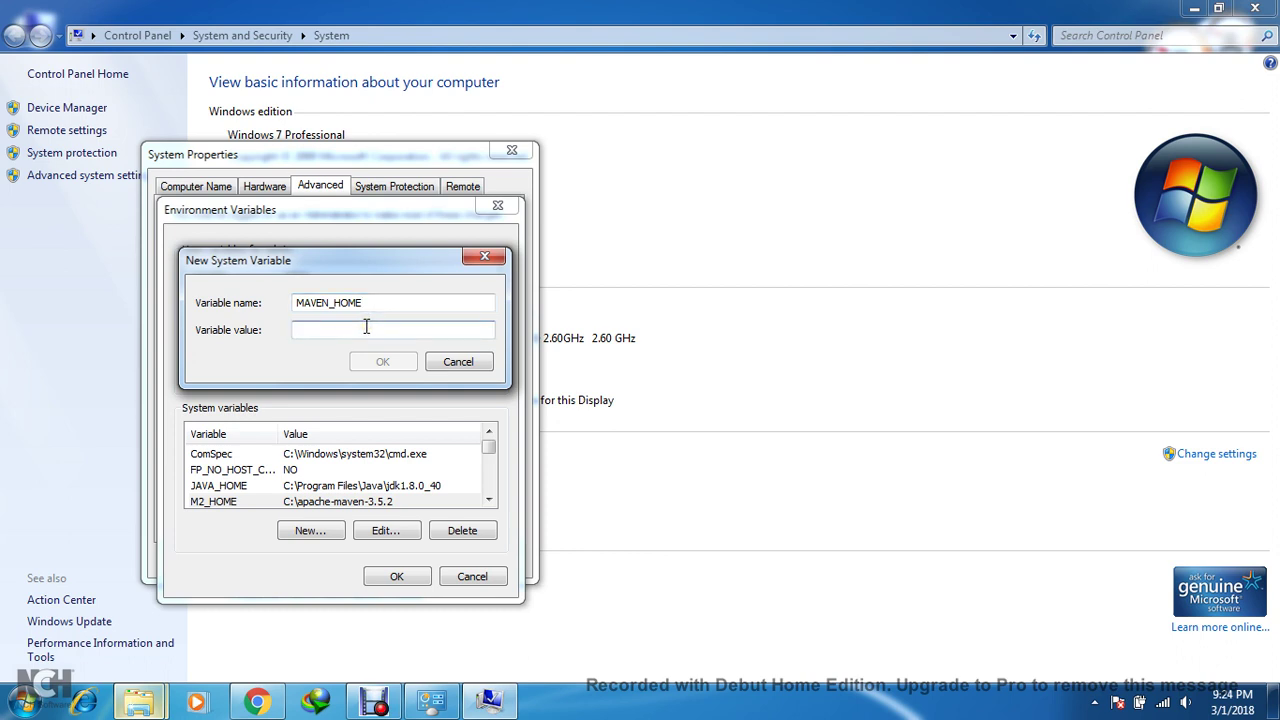
key(ctrl+v)
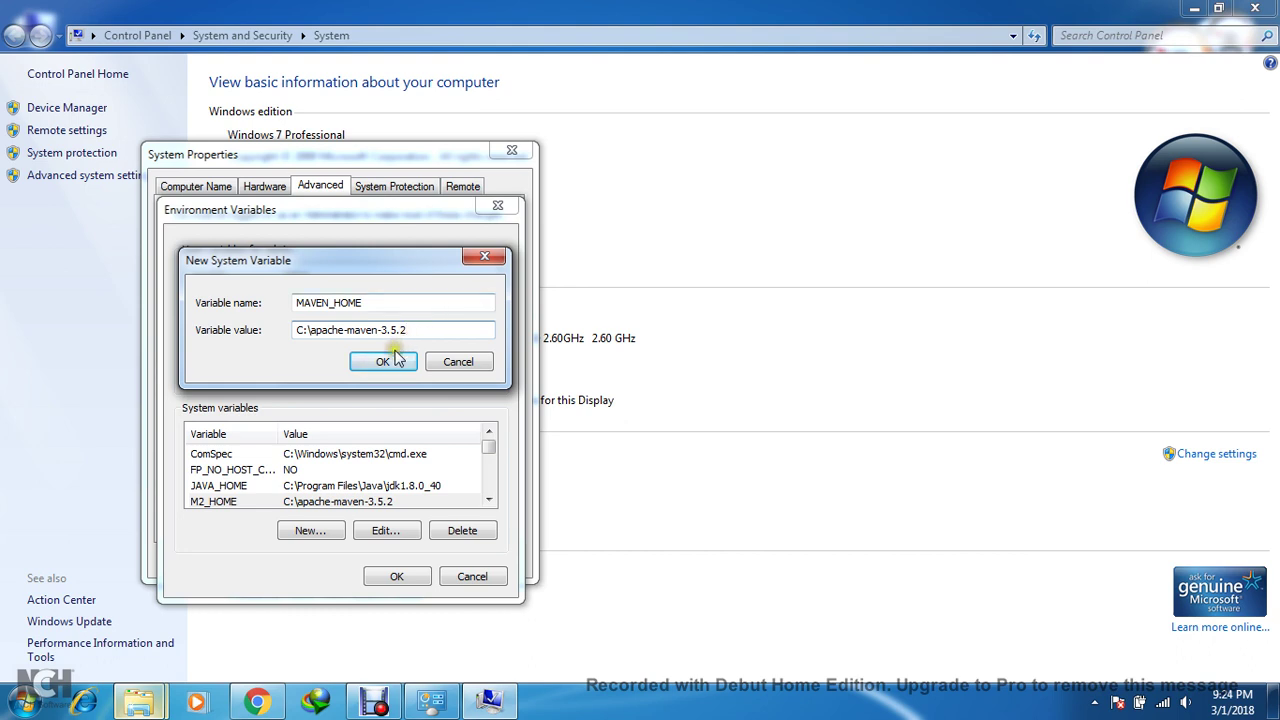
click(386, 363)
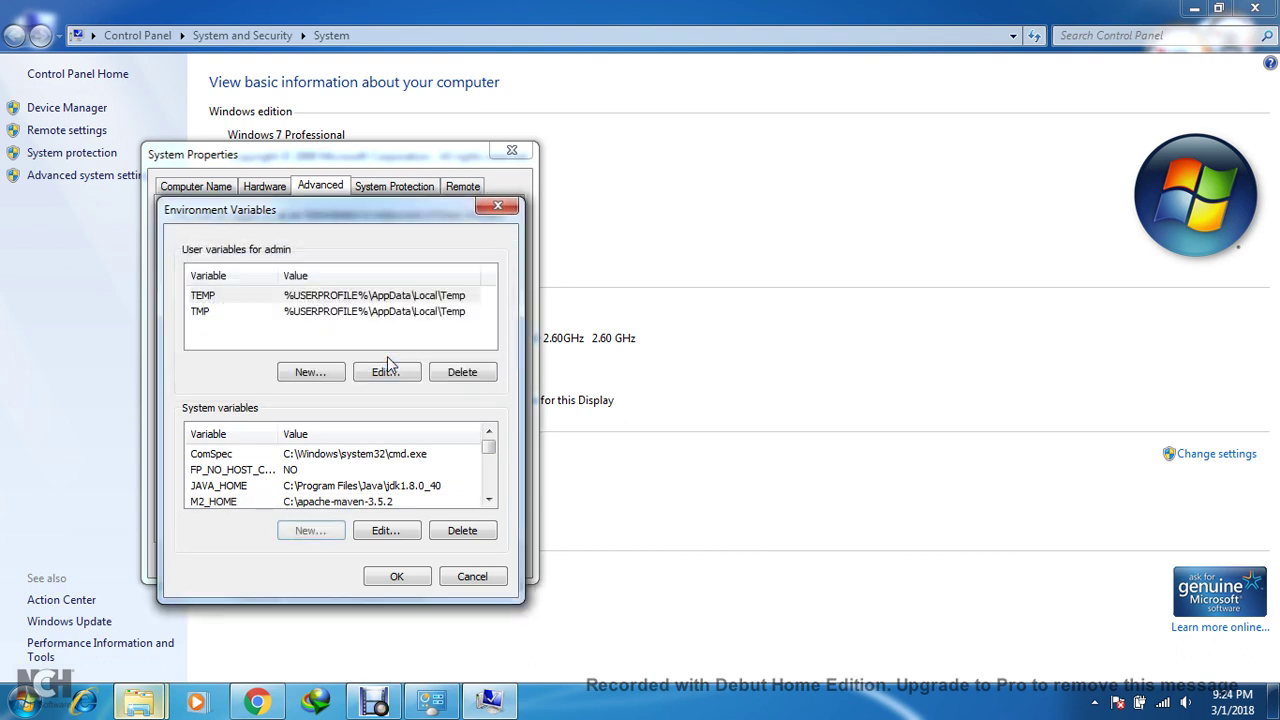
Find the Path system variable and open it for editing.
click(489, 497)
click(489, 497)
click(489, 497)
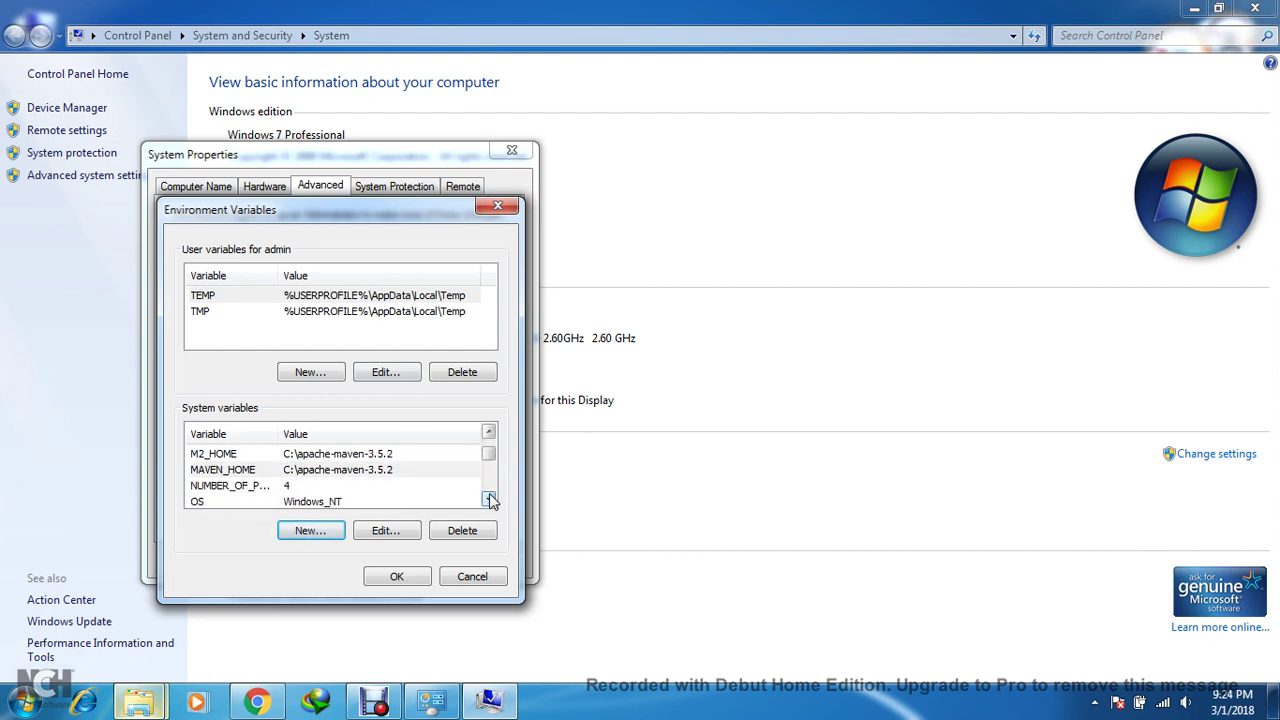
click(489, 497)
click(489, 497)
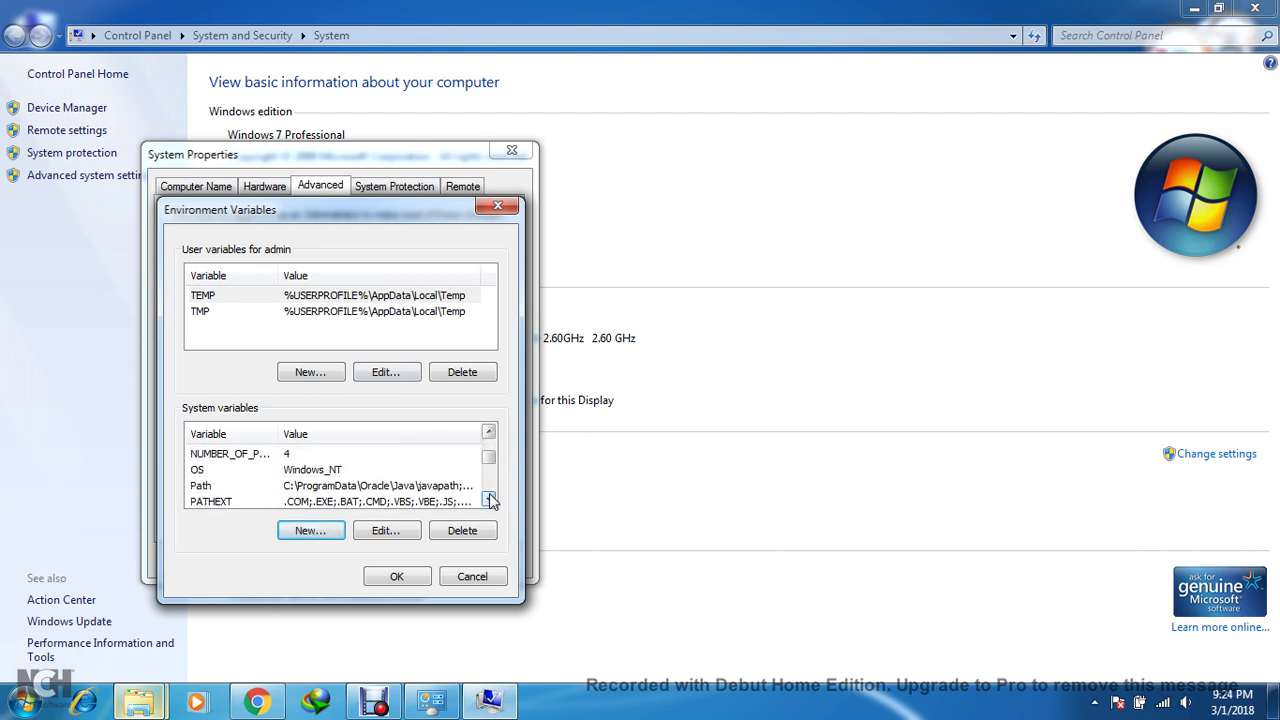
click(405, 486)
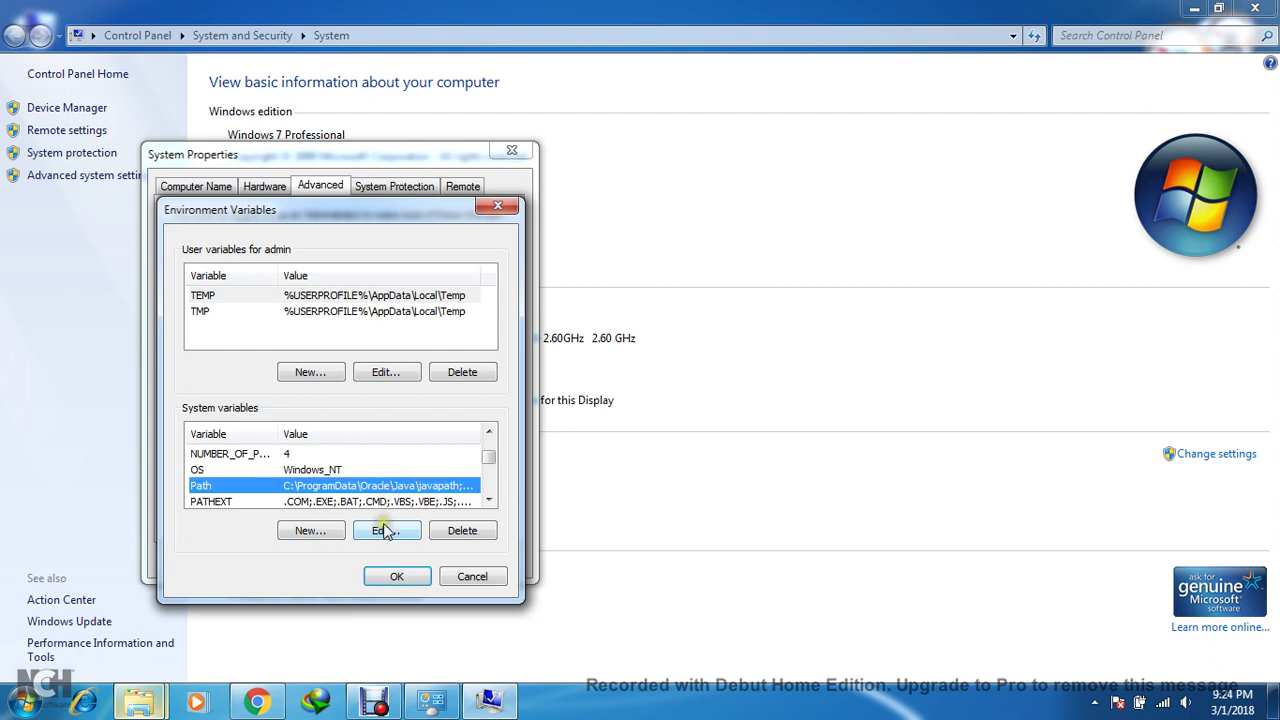
click(385, 530)
Append ;%MAVEN_HOME%\bin to Path and confirm all environment variable dialogs.
click(481, 331)
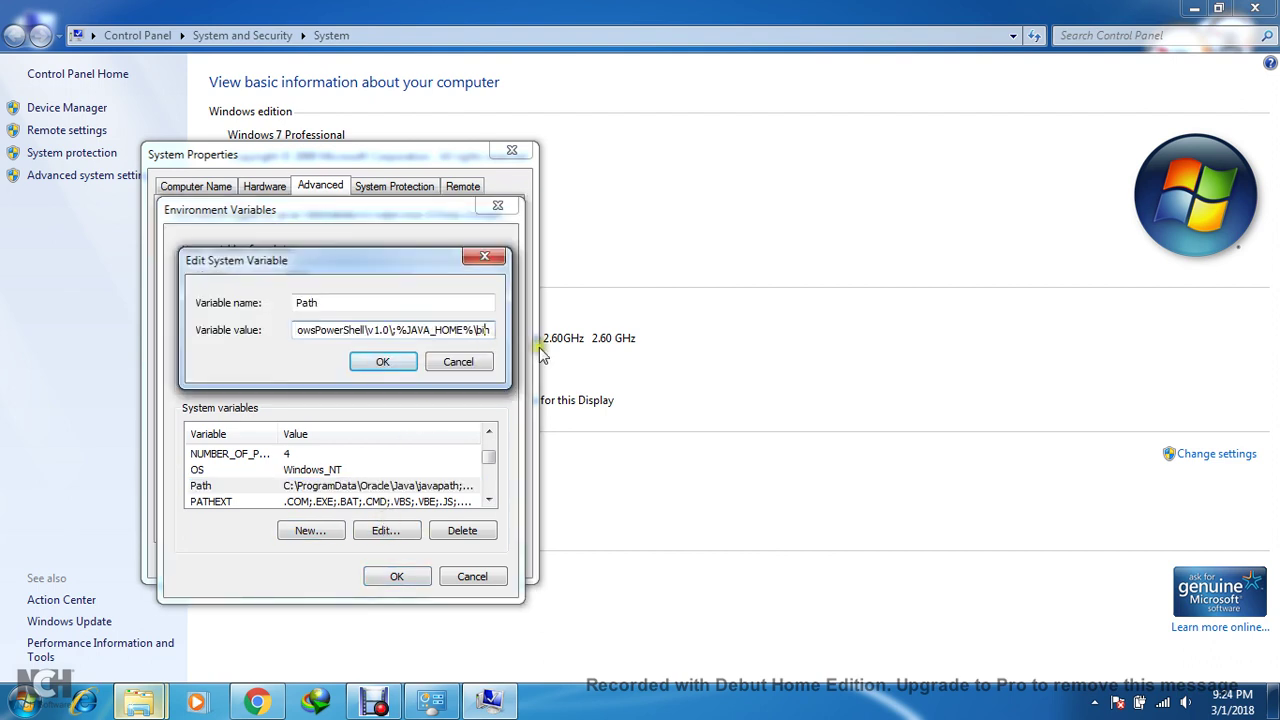
text(;)
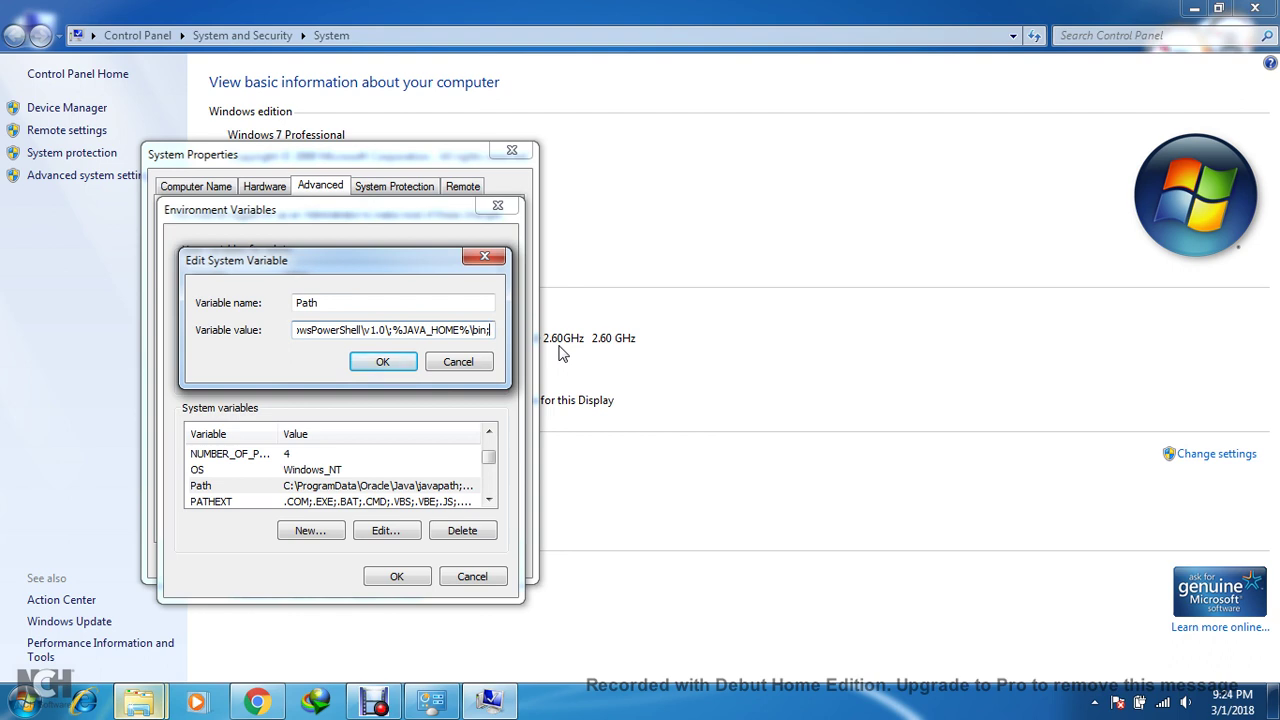
text(%)
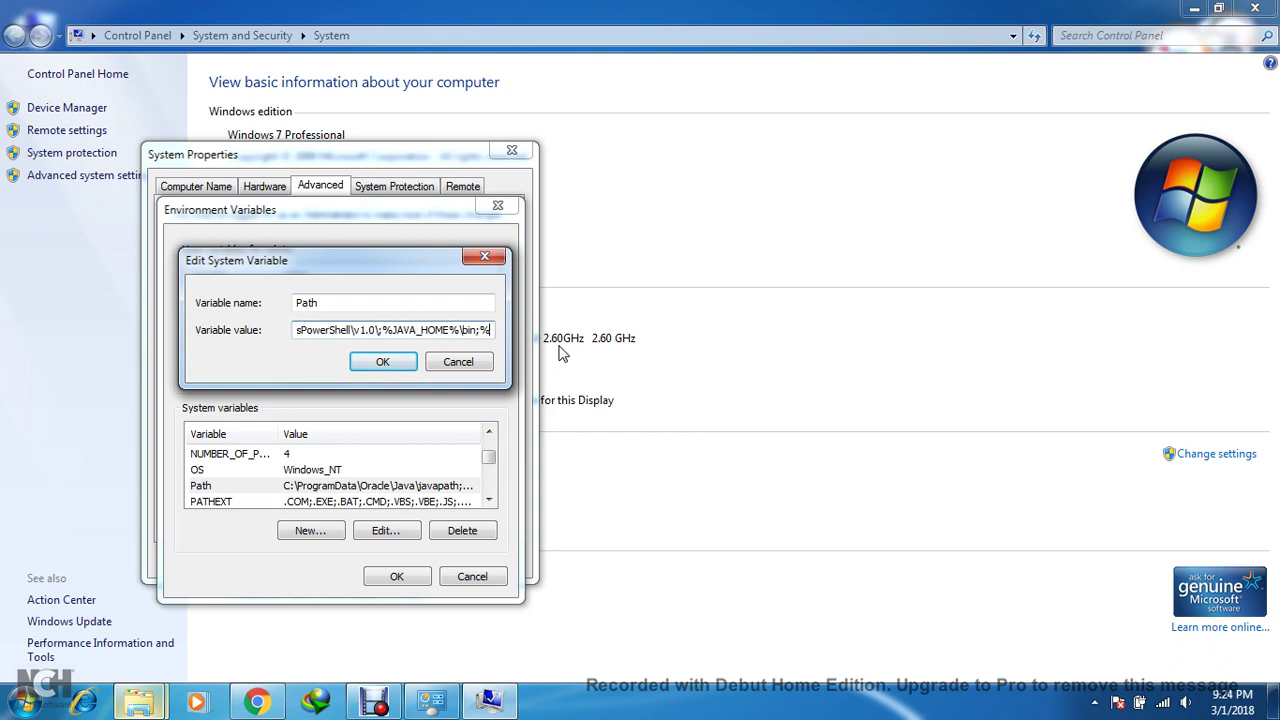
text(MAVEN)
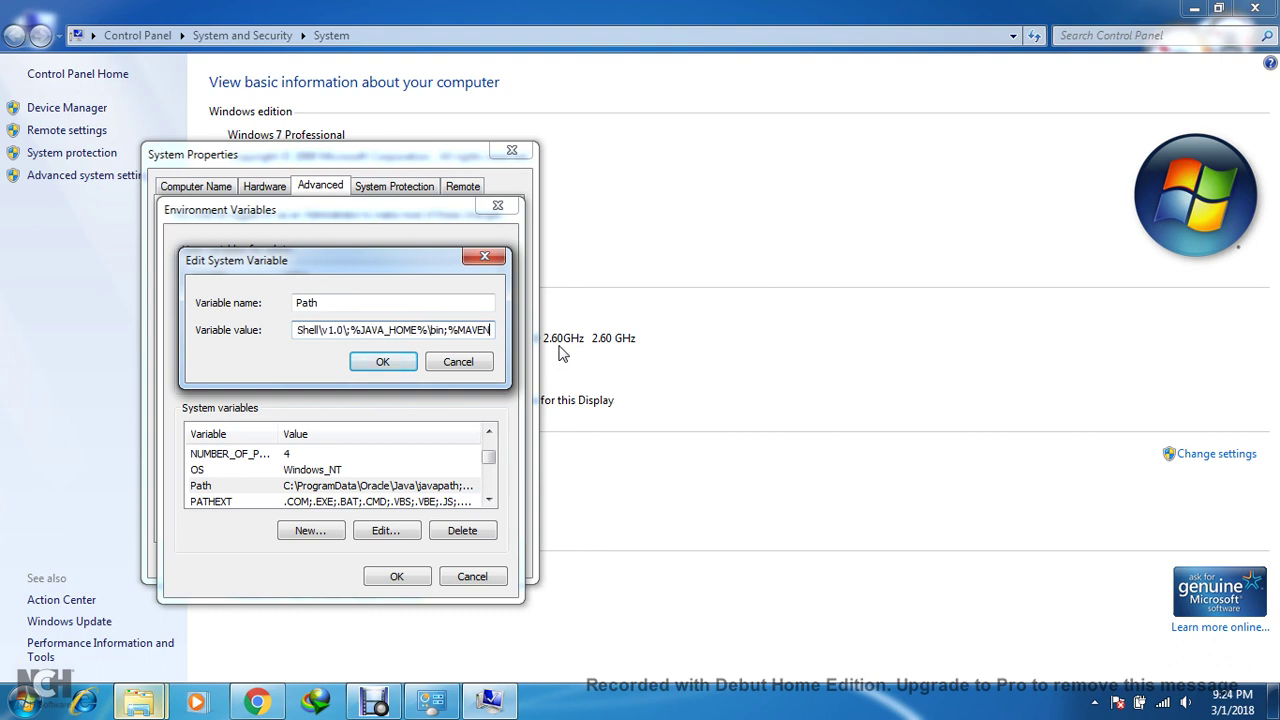
text(_HOME)
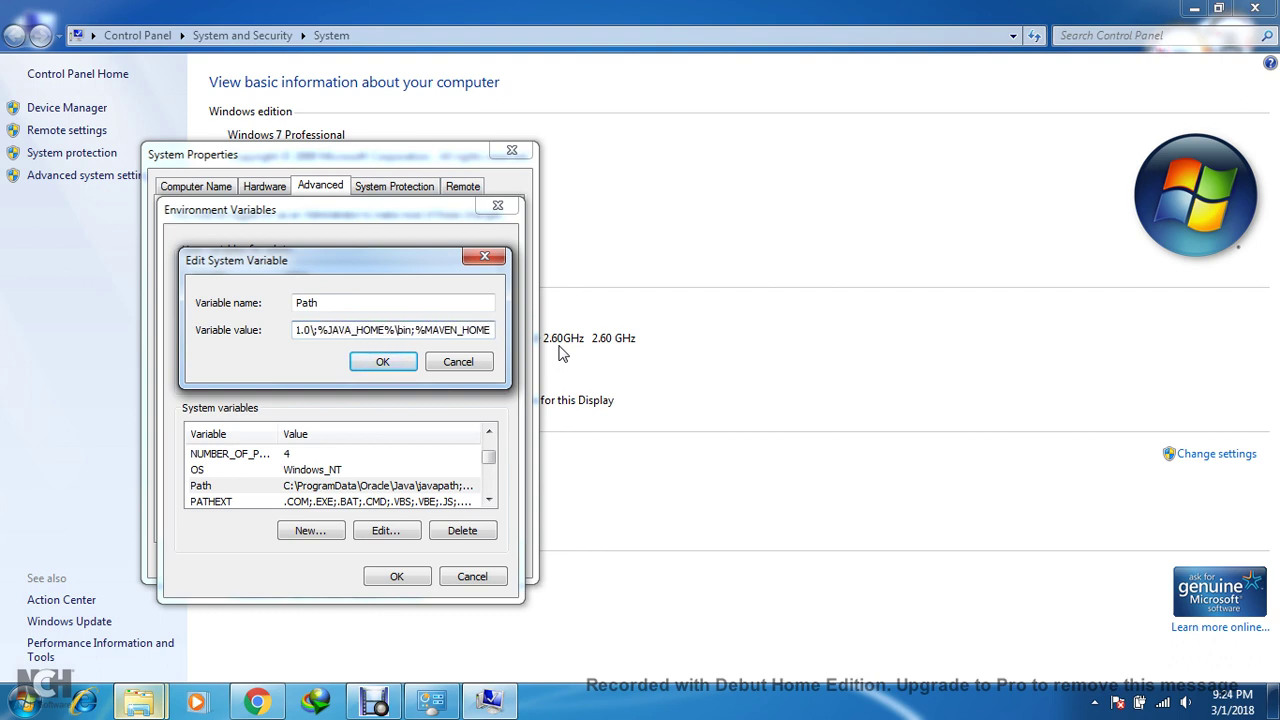
text(%)
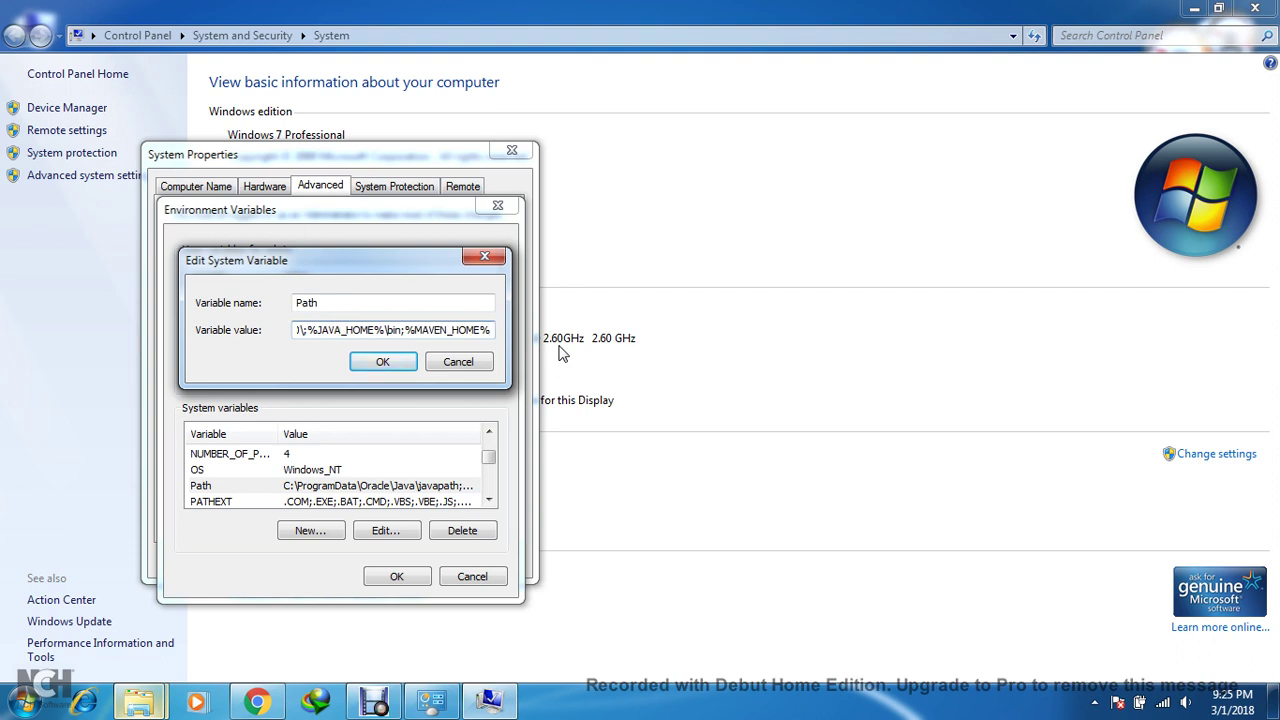
text(\)
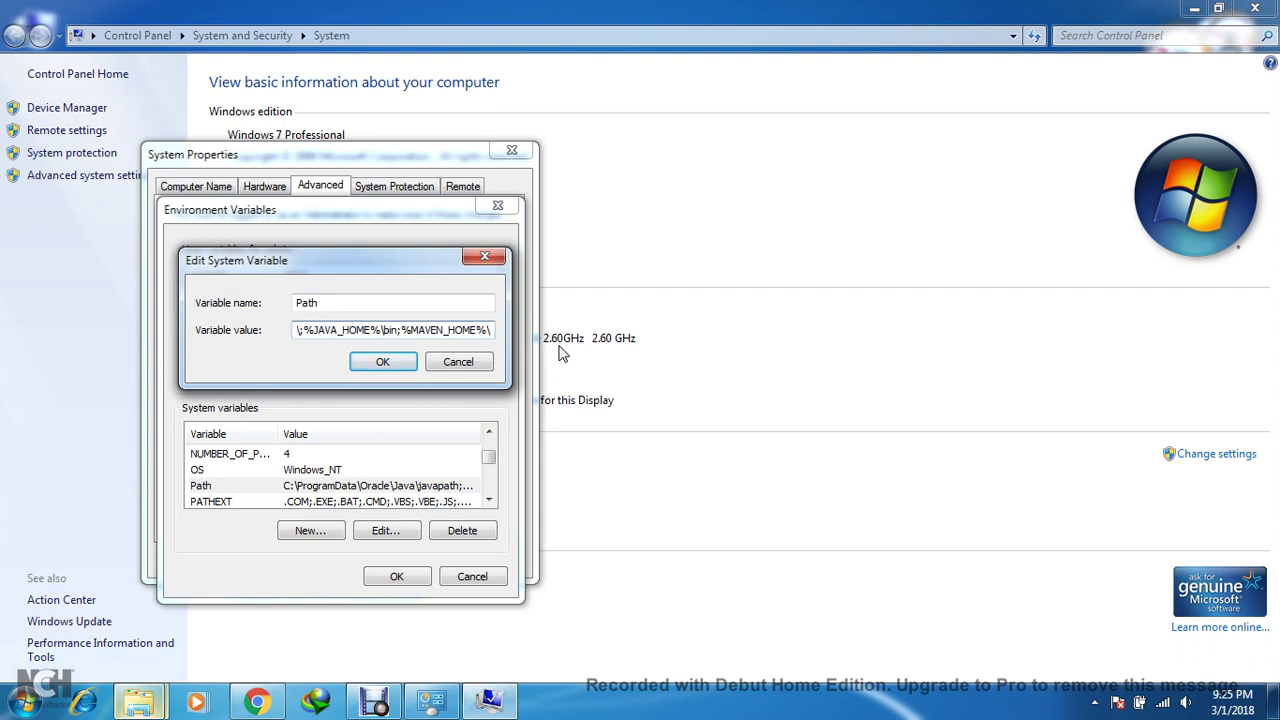
text(bin)
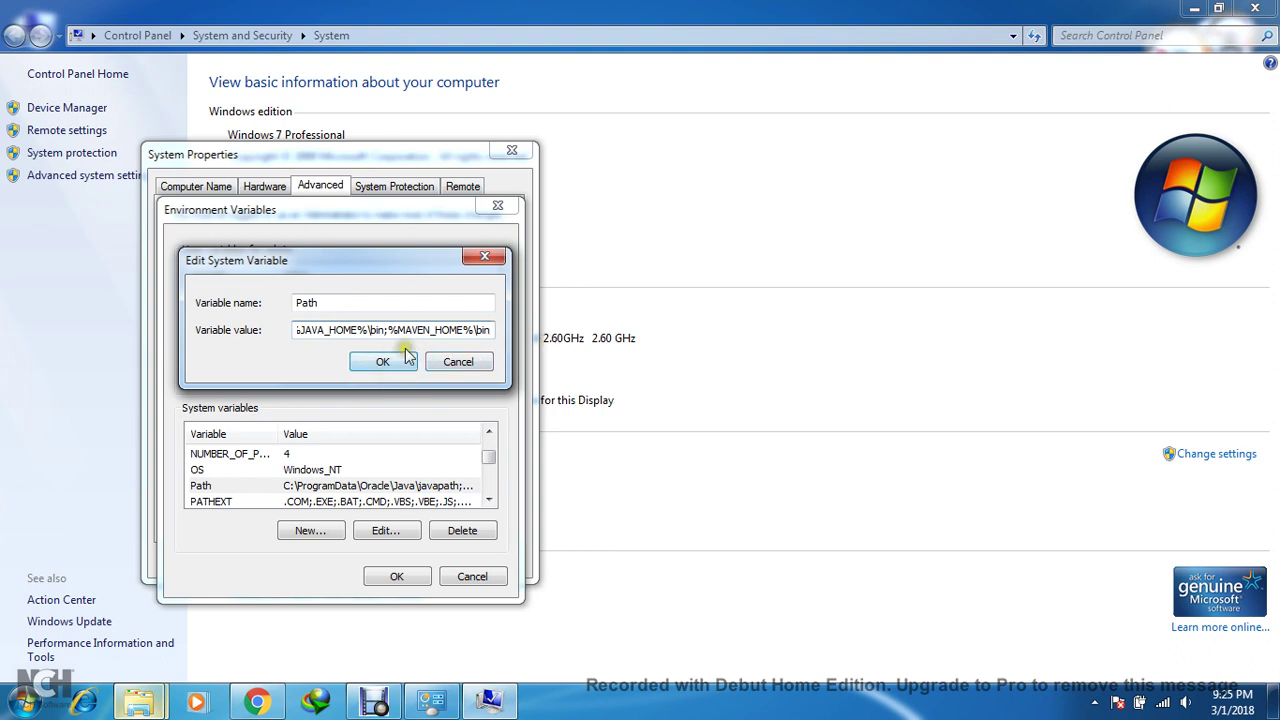
drag(389, 333, 508, 329)
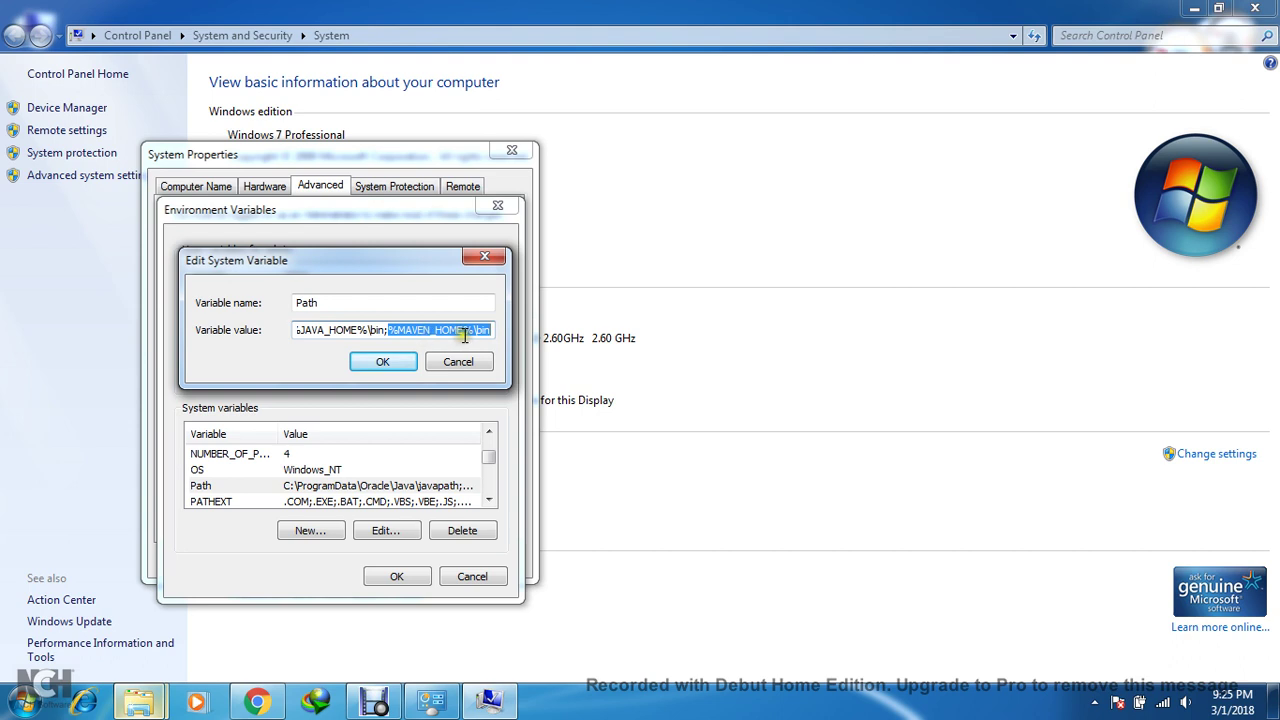
click(381, 364)
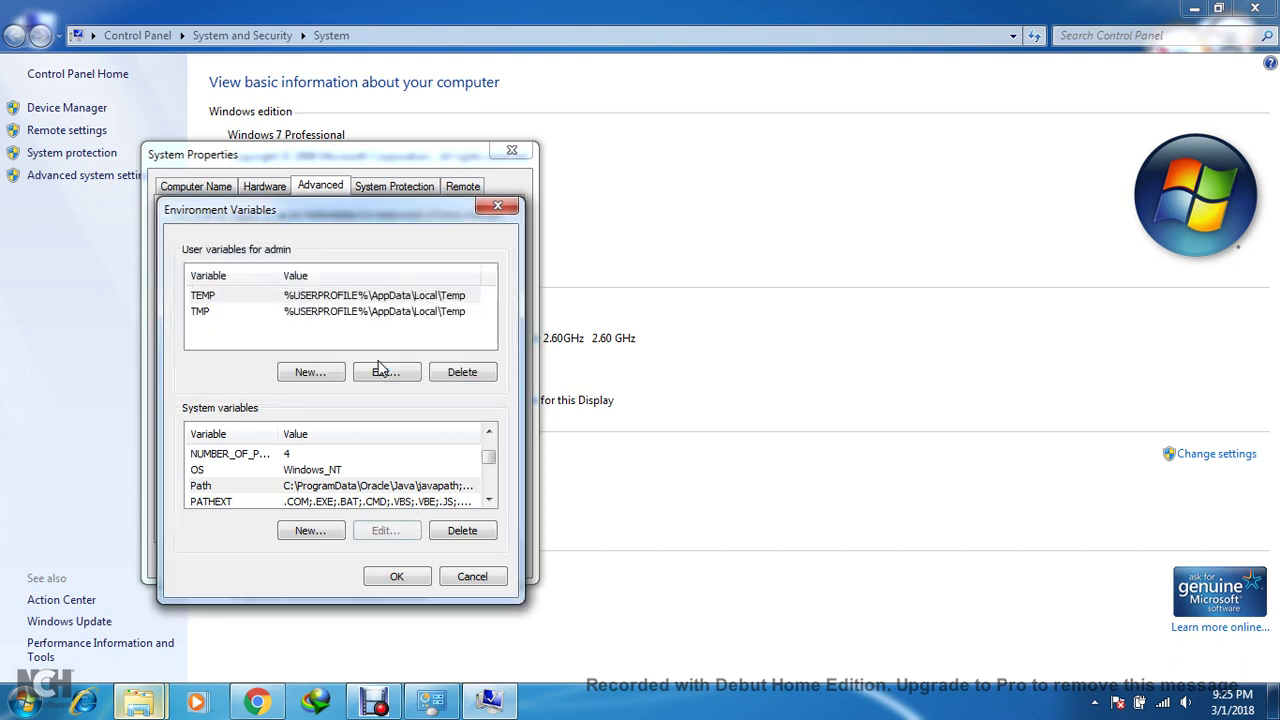
click(397, 578)
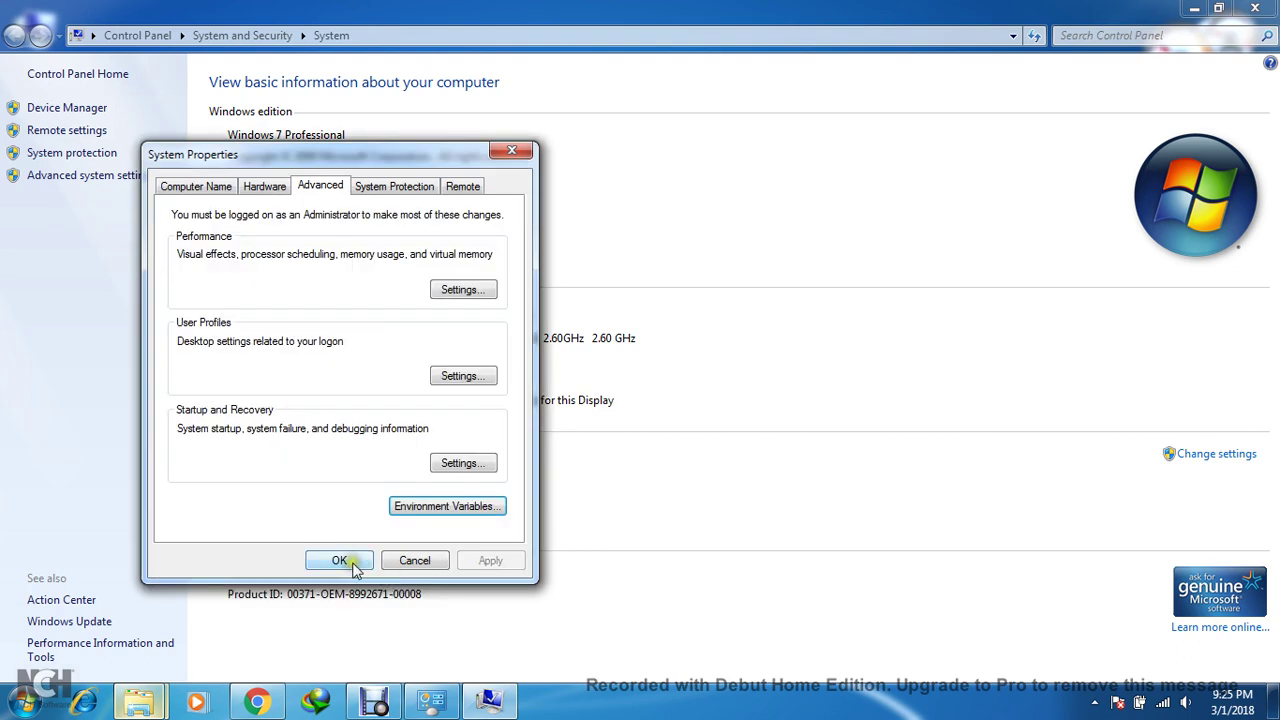
click(345, 560)
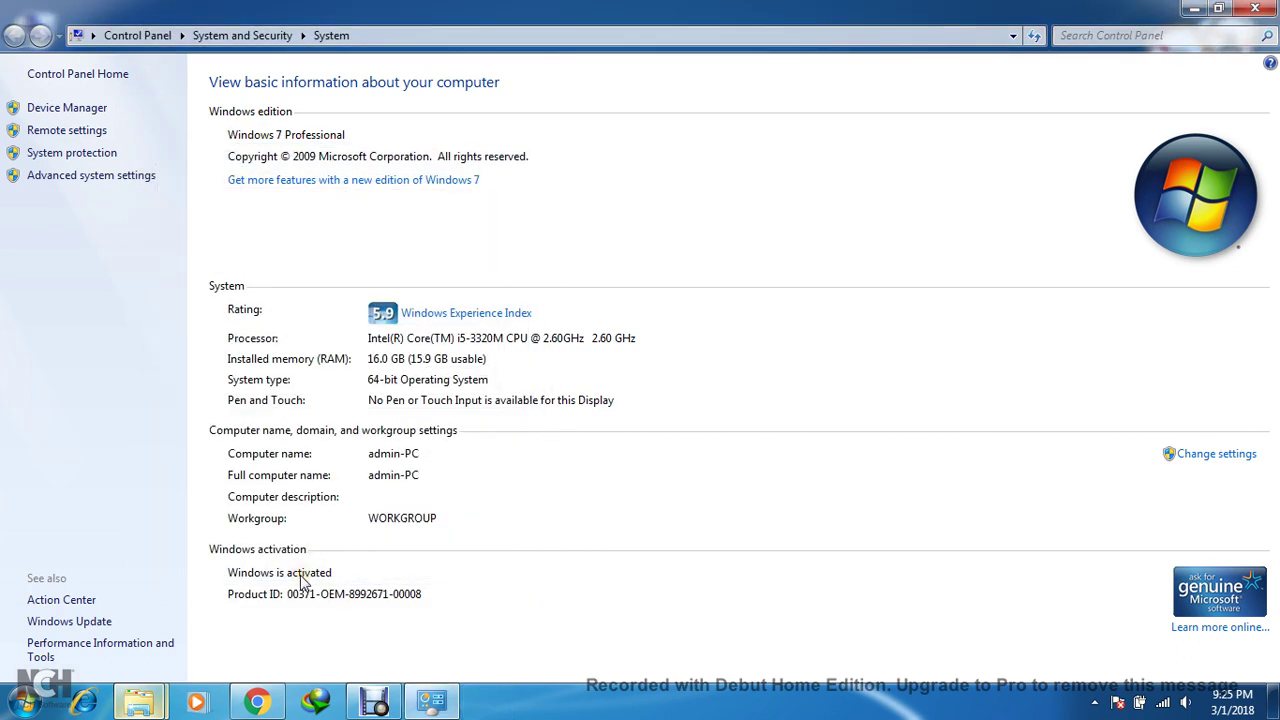
Close Control Panel, open Command Prompt and run mvn -version.
click(1255, 8)
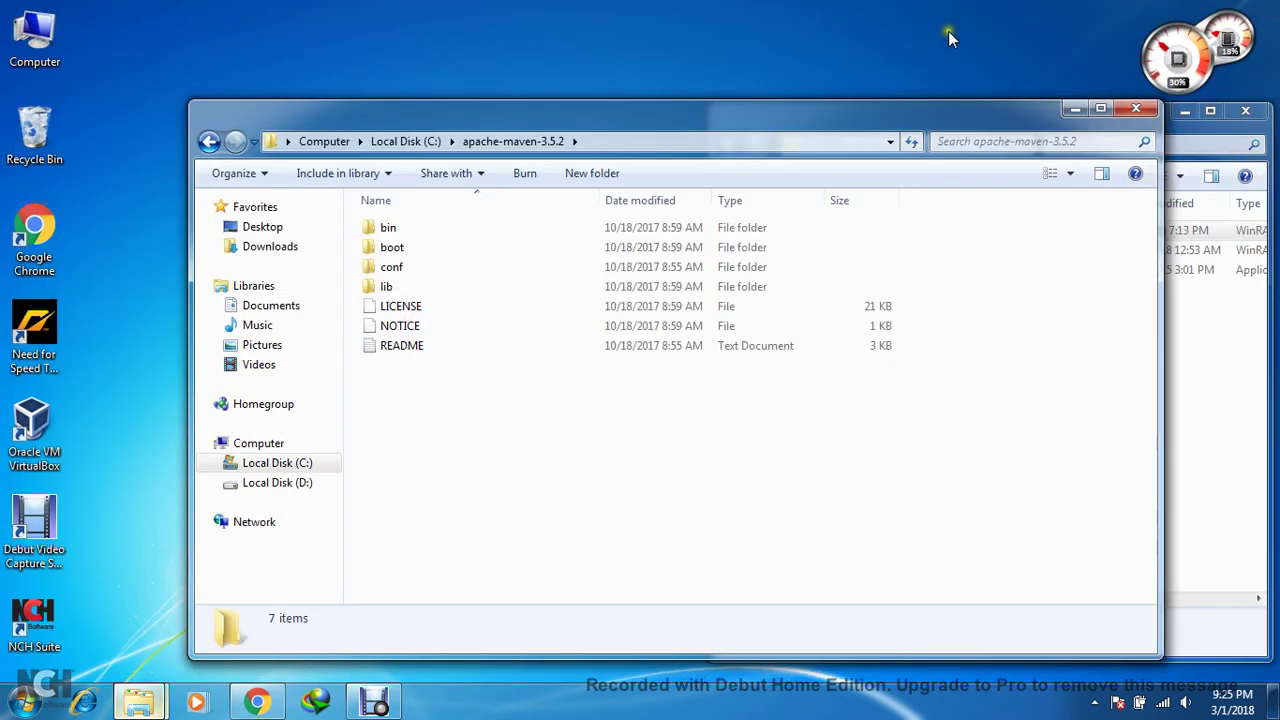
click(24, 700)
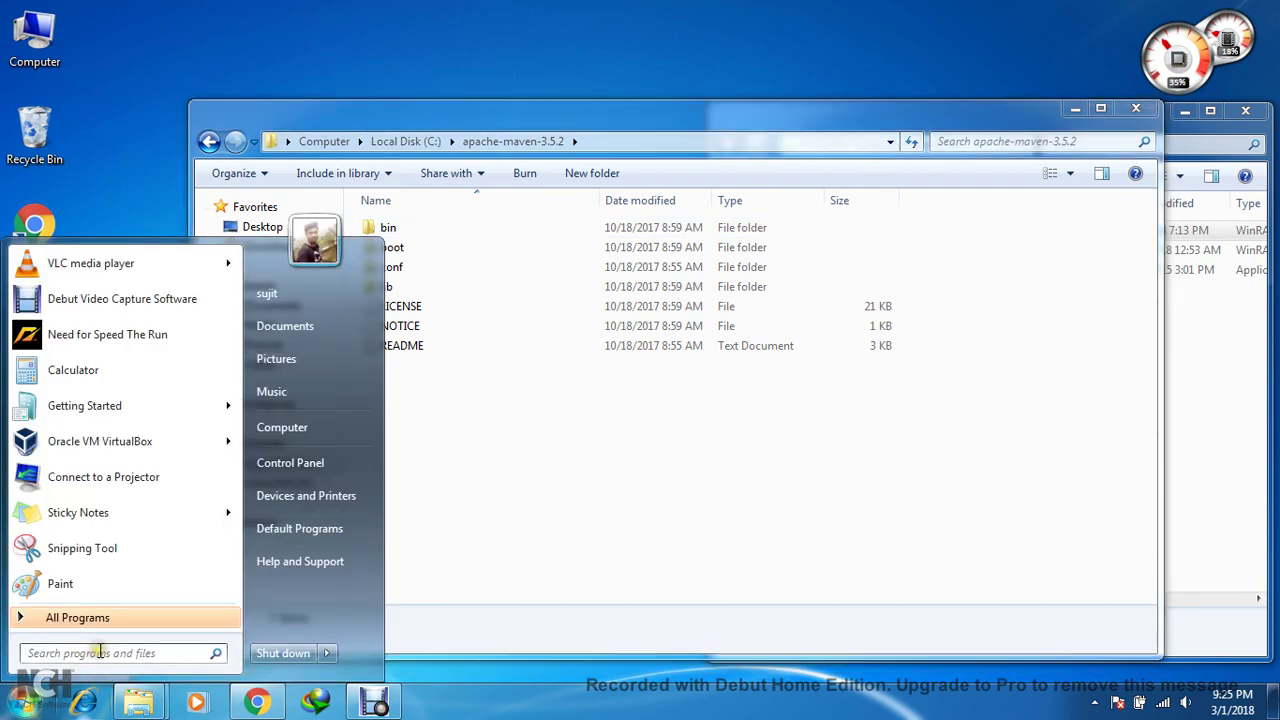
text(cmd)
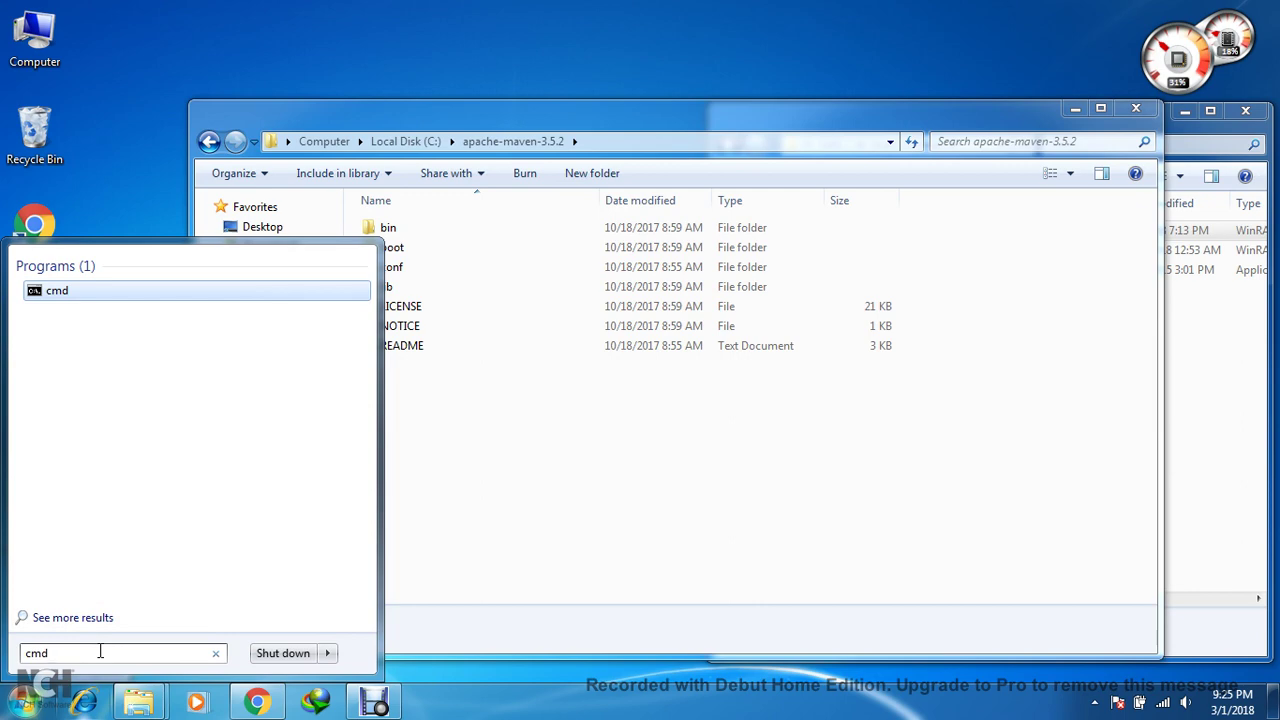
click(69, 291)
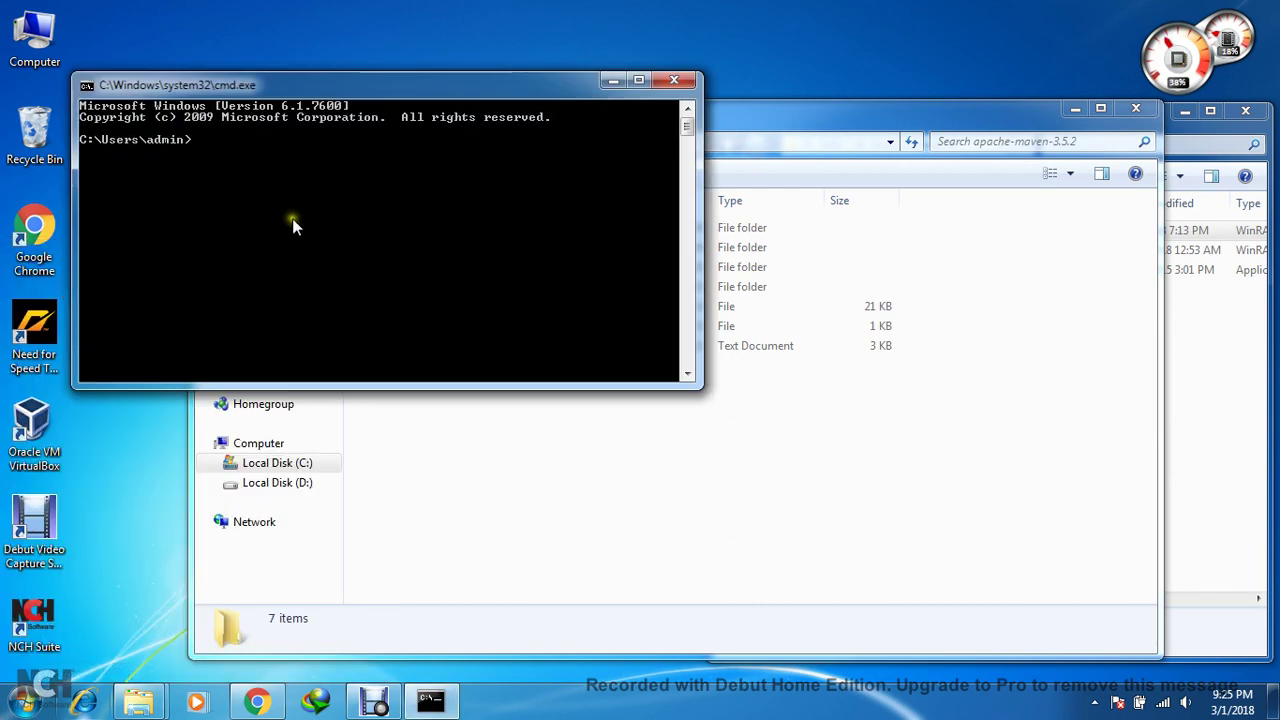
text(mvn -version)
key(Return)
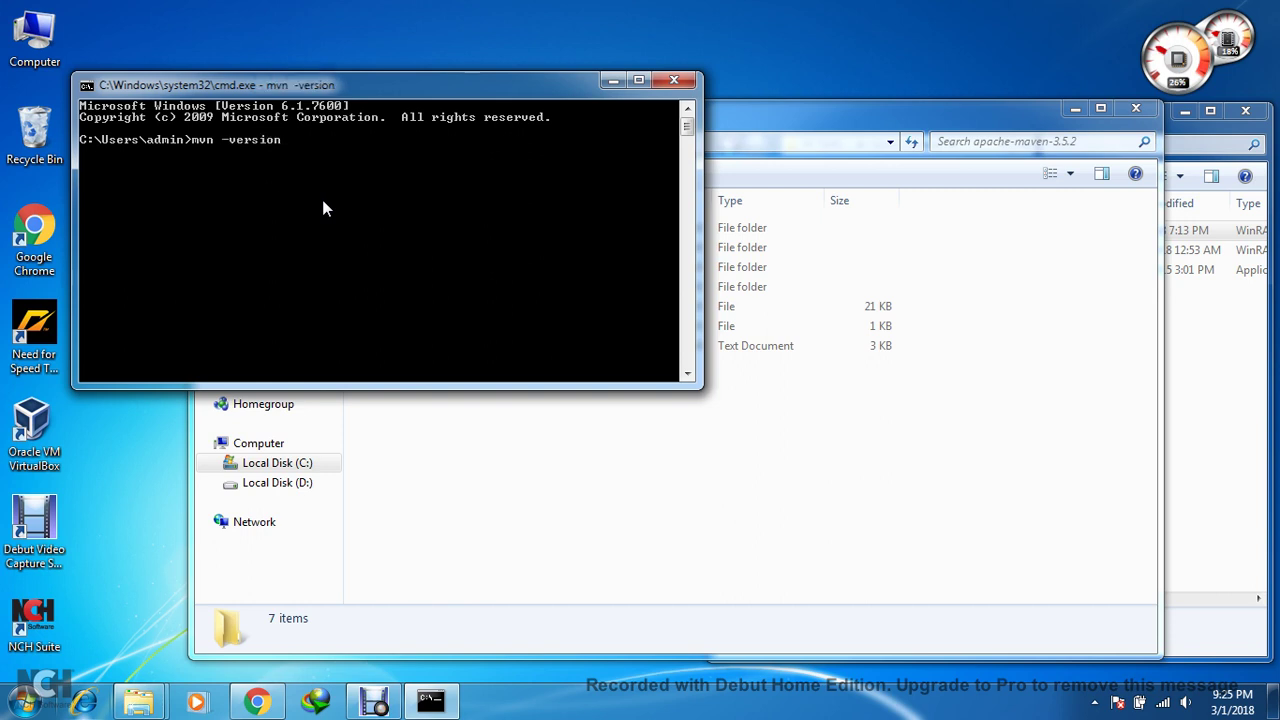
Run java -version in the enlarged console, then close Command Prompt.
click(638, 79)
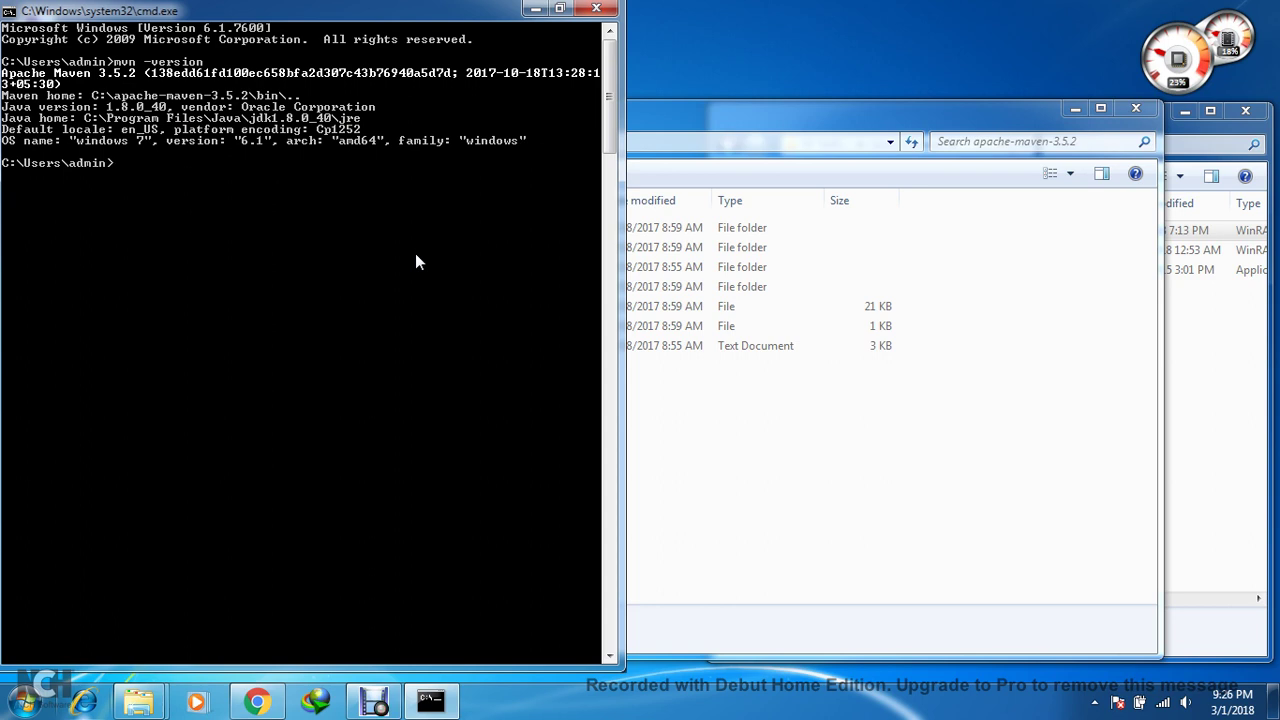
text(ava )
text(-v)
key(BackSpace)
text(version)
key(Return)
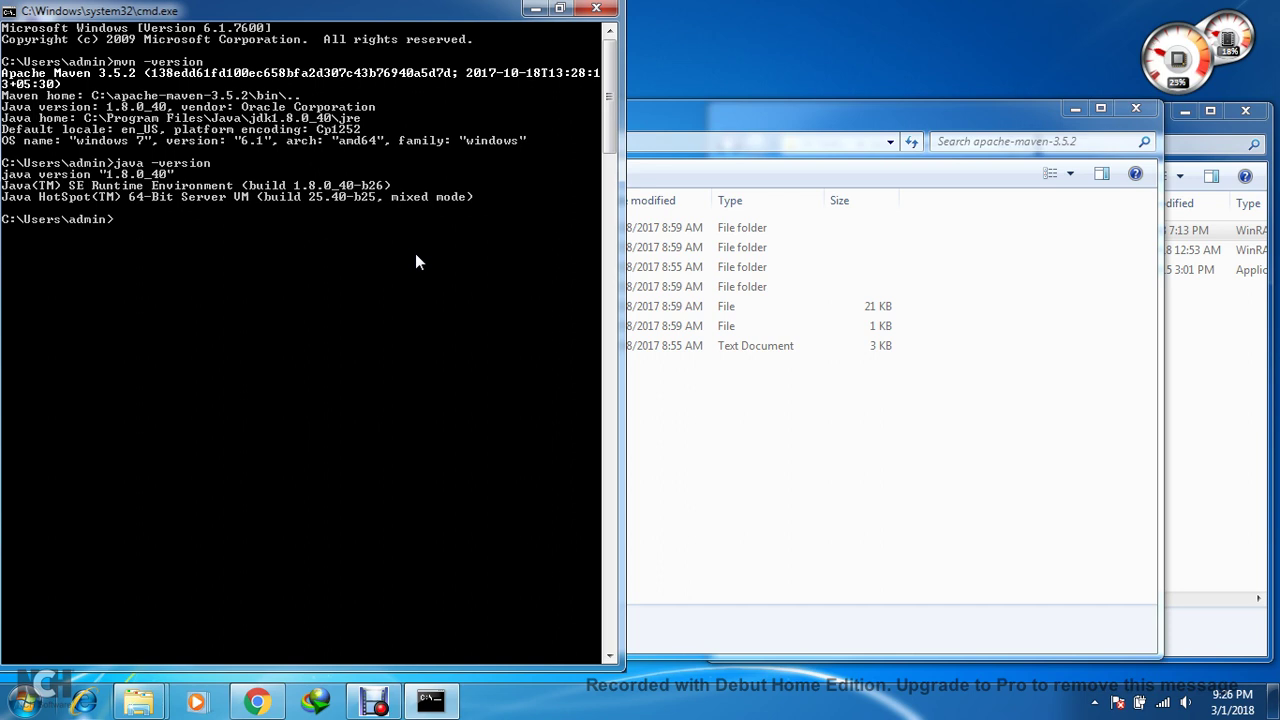
click(598, 8)
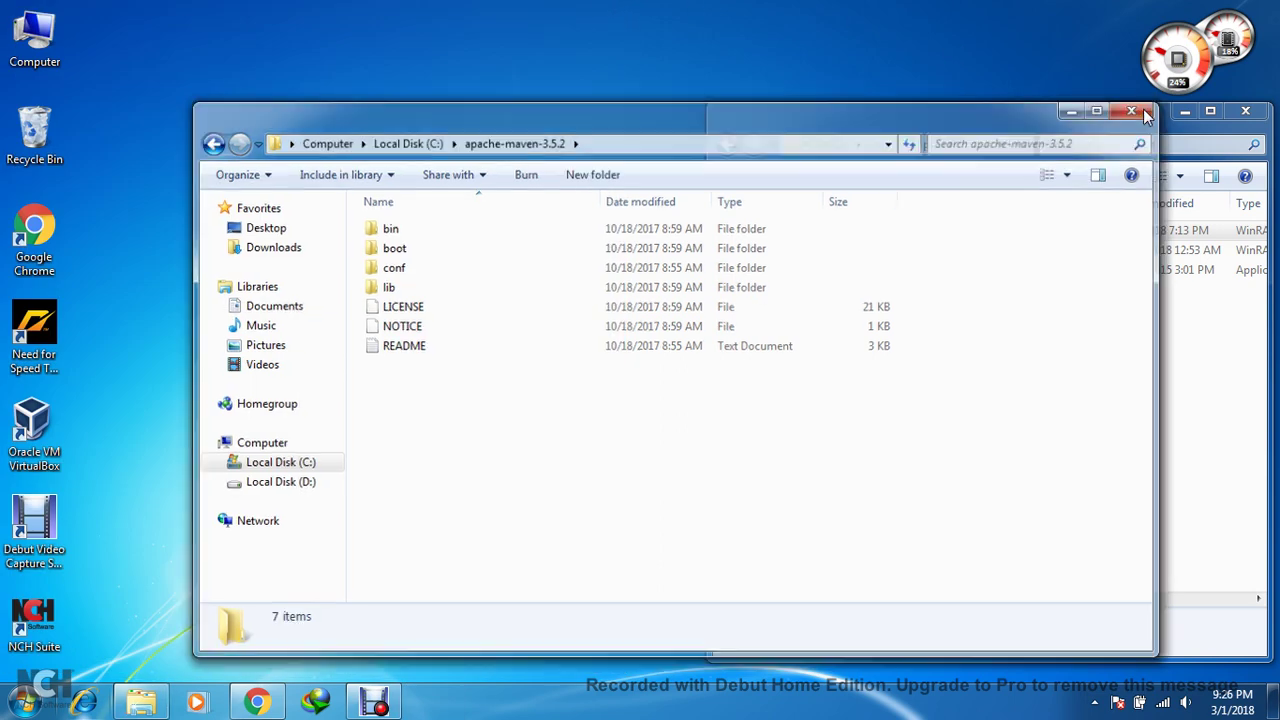
Extract eclipse-java-oxygen-2-win32-x86_64 into the maximized Java-n-Eclipse folder.
click(1144, 112)
click(955, 250)
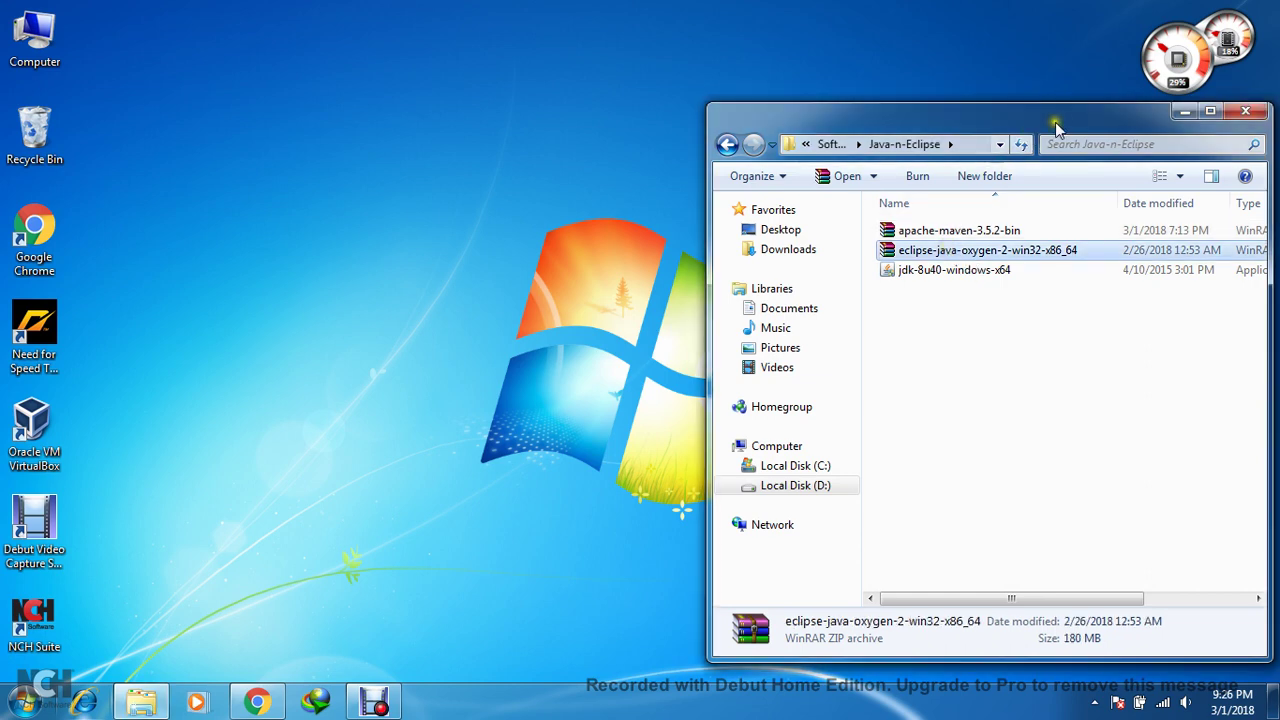
drag(1066, 119, 797, 97)
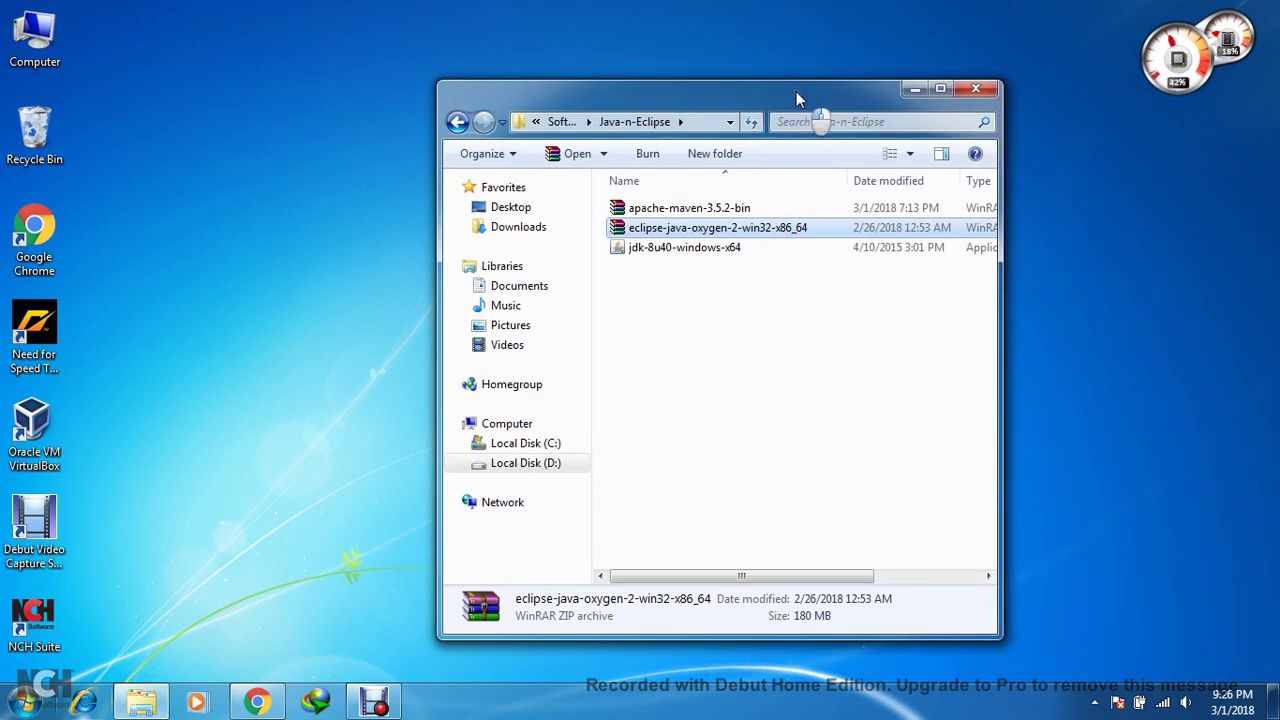
double_click(796, 91)
right_click(360, 141)
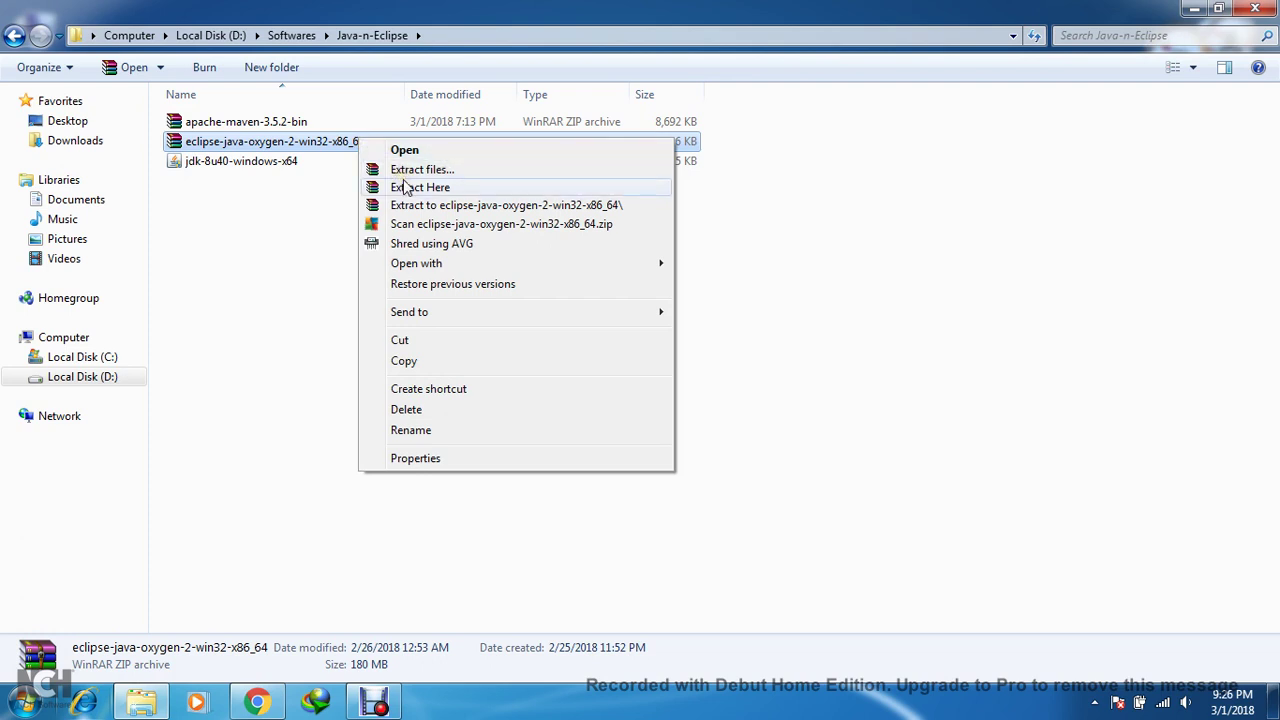
click(410, 187)
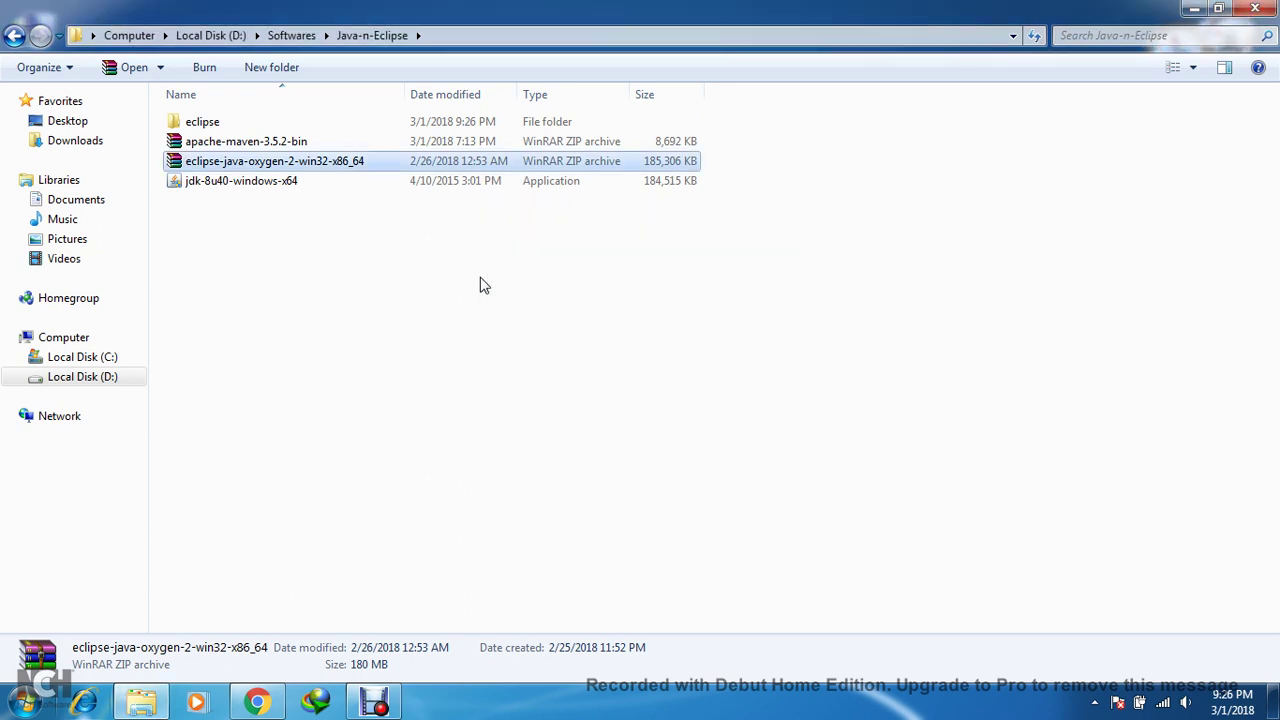
Start eclipse.exe from the extracted eclipse folder.
double_click(230, 122)
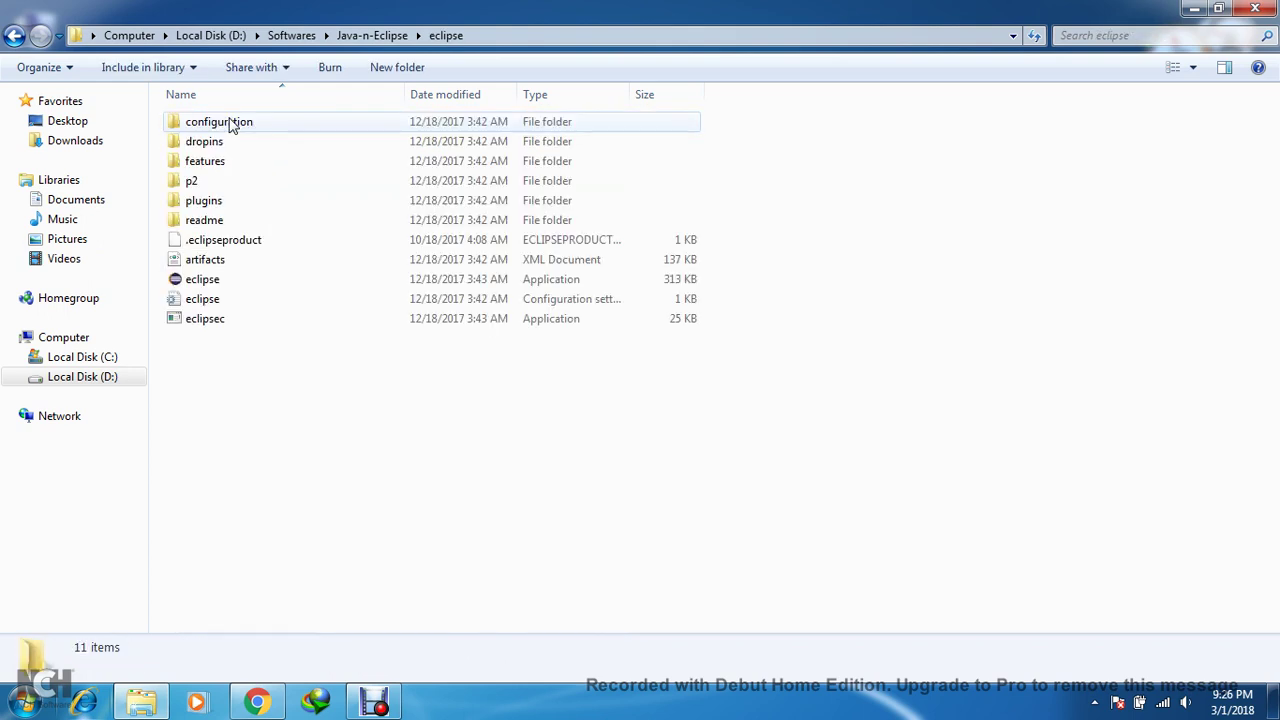
click(222, 287)
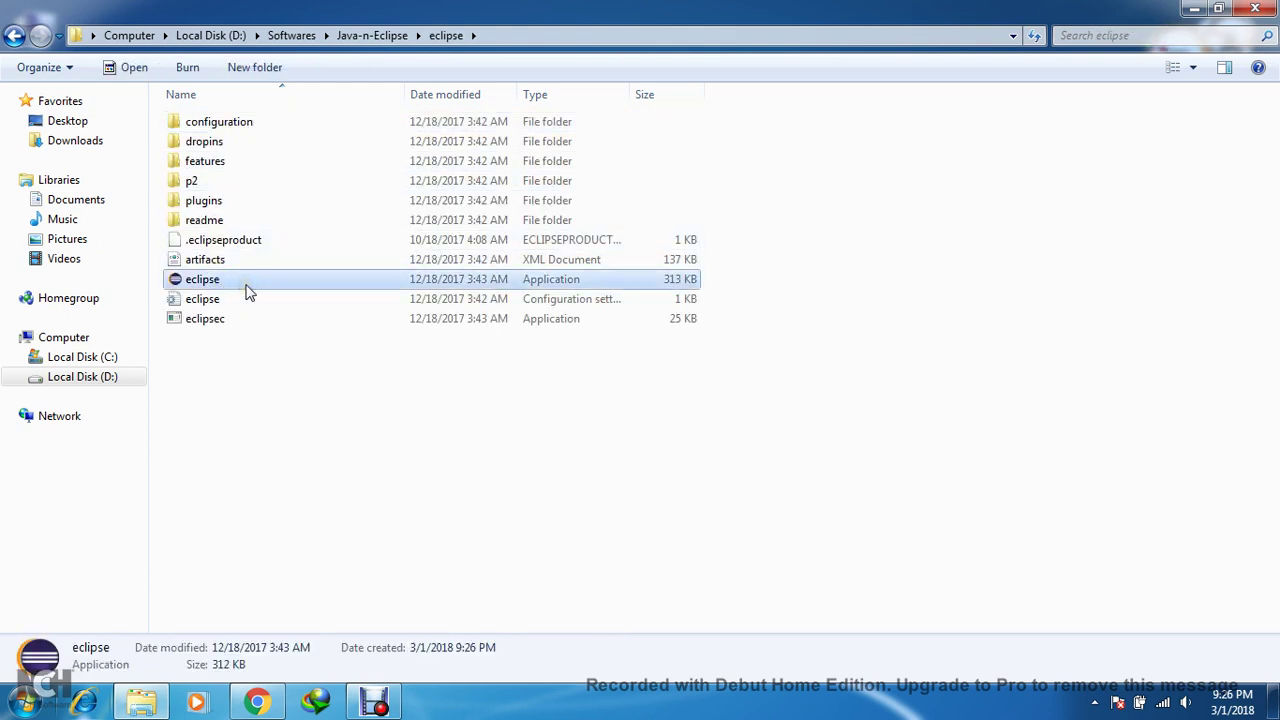
double_click(249, 289)
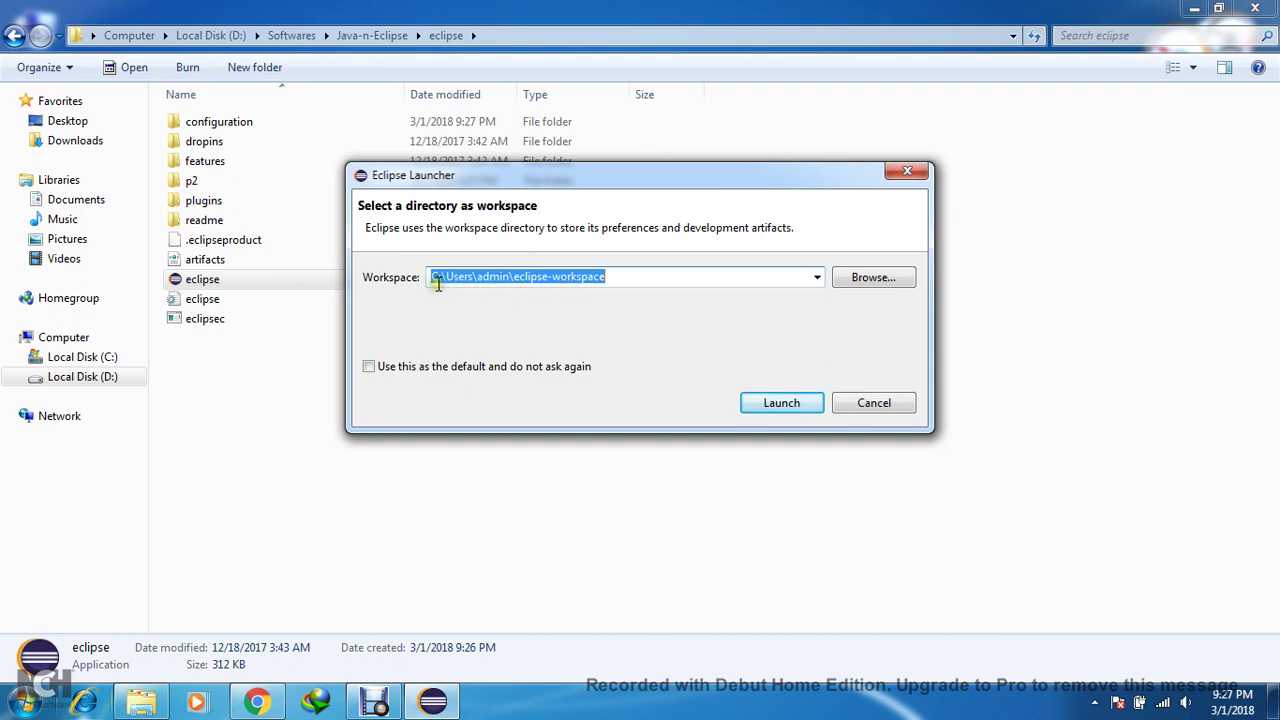
Launch Eclipse with eclipse-workspace and maximize its window.
click(786, 402)
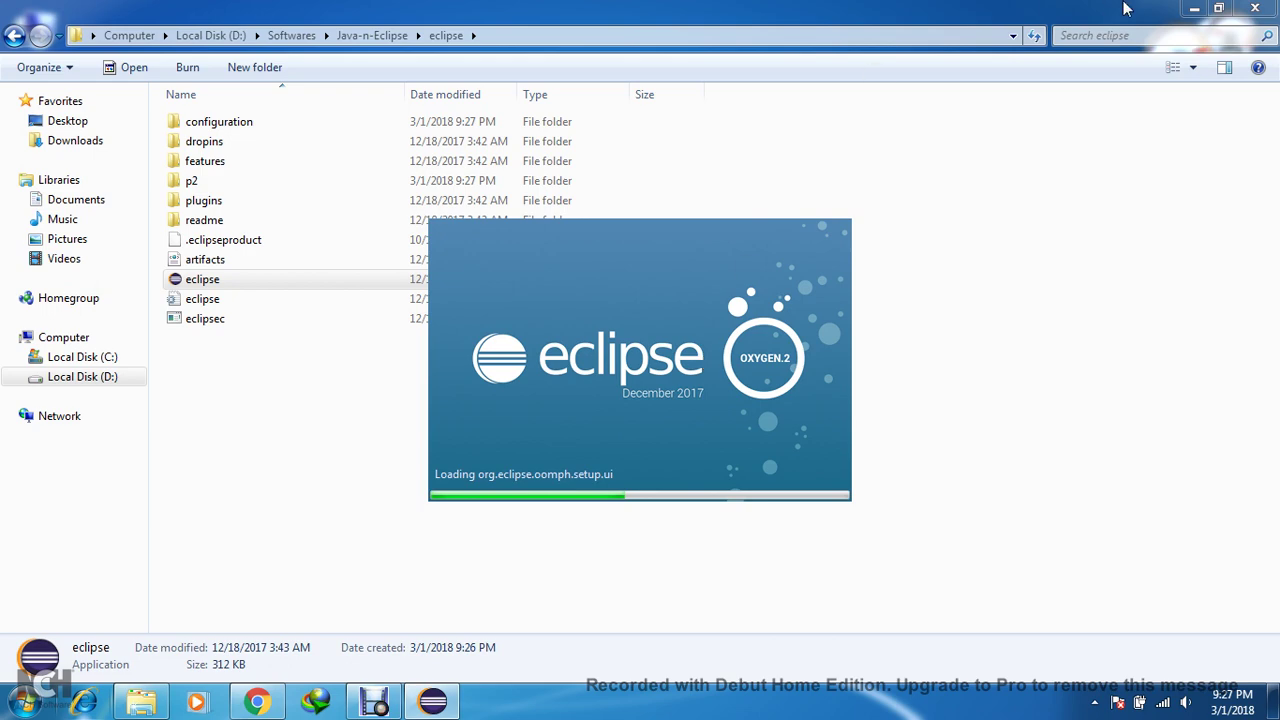
click(1198, 8)
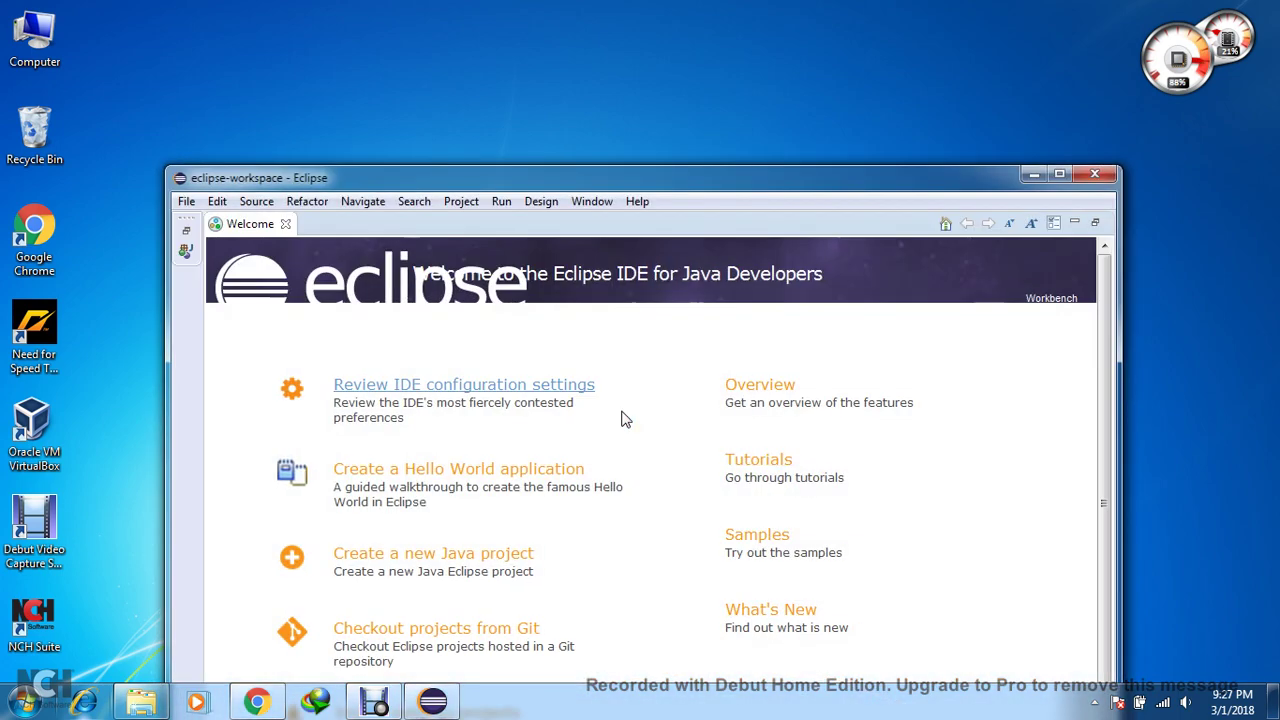
click(1058, 174)
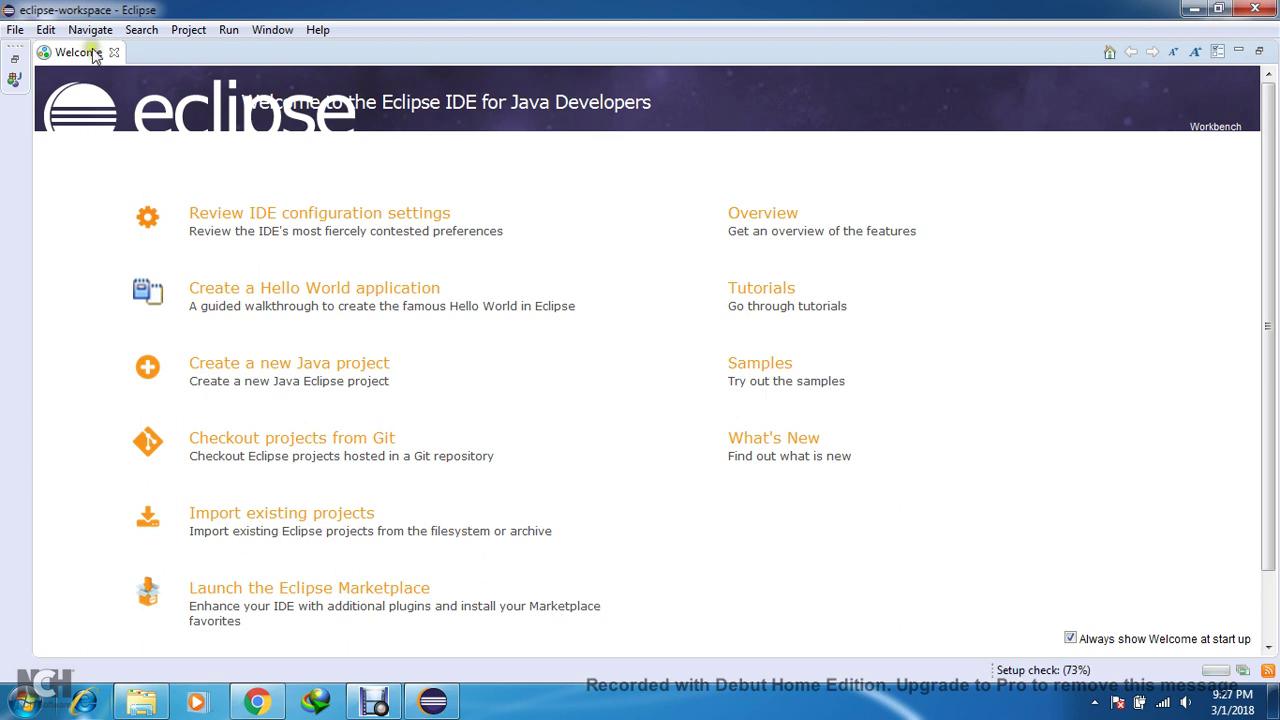
Leave the Welcome page for the workbench and inspect the empty Package Explorer.
click(12, 62)
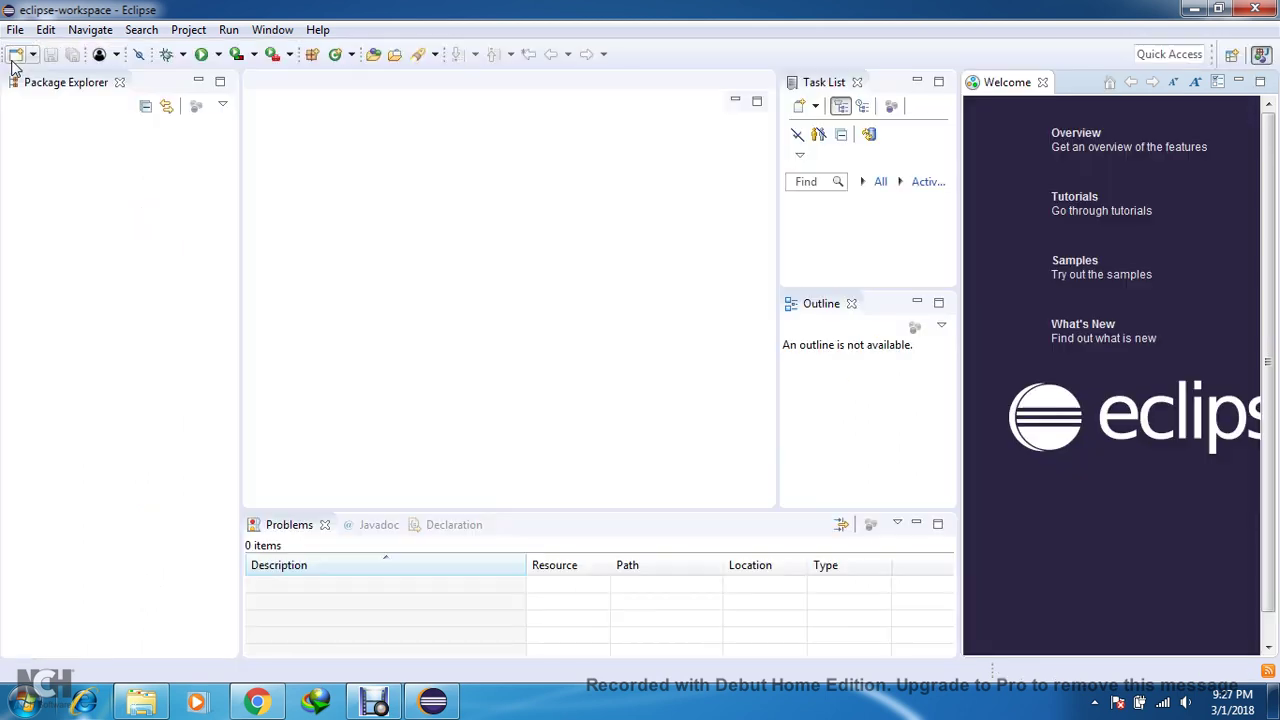
click(118, 219)
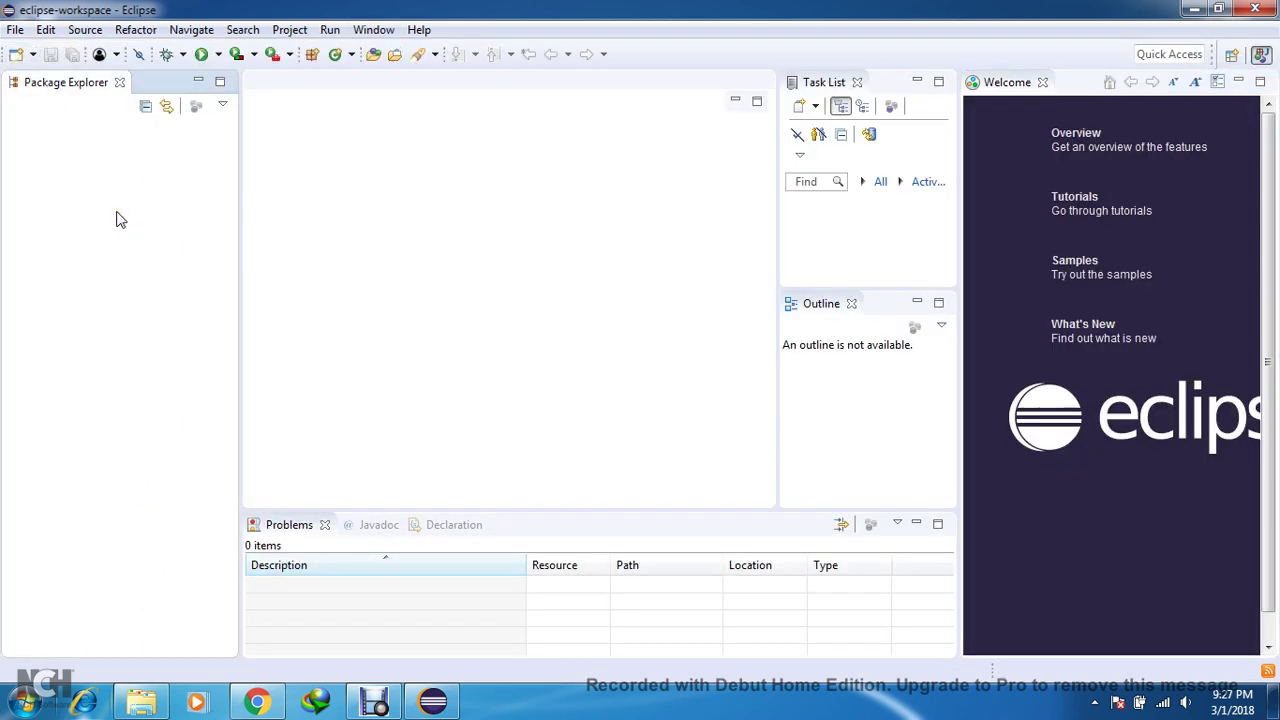
right_click(118, 219)
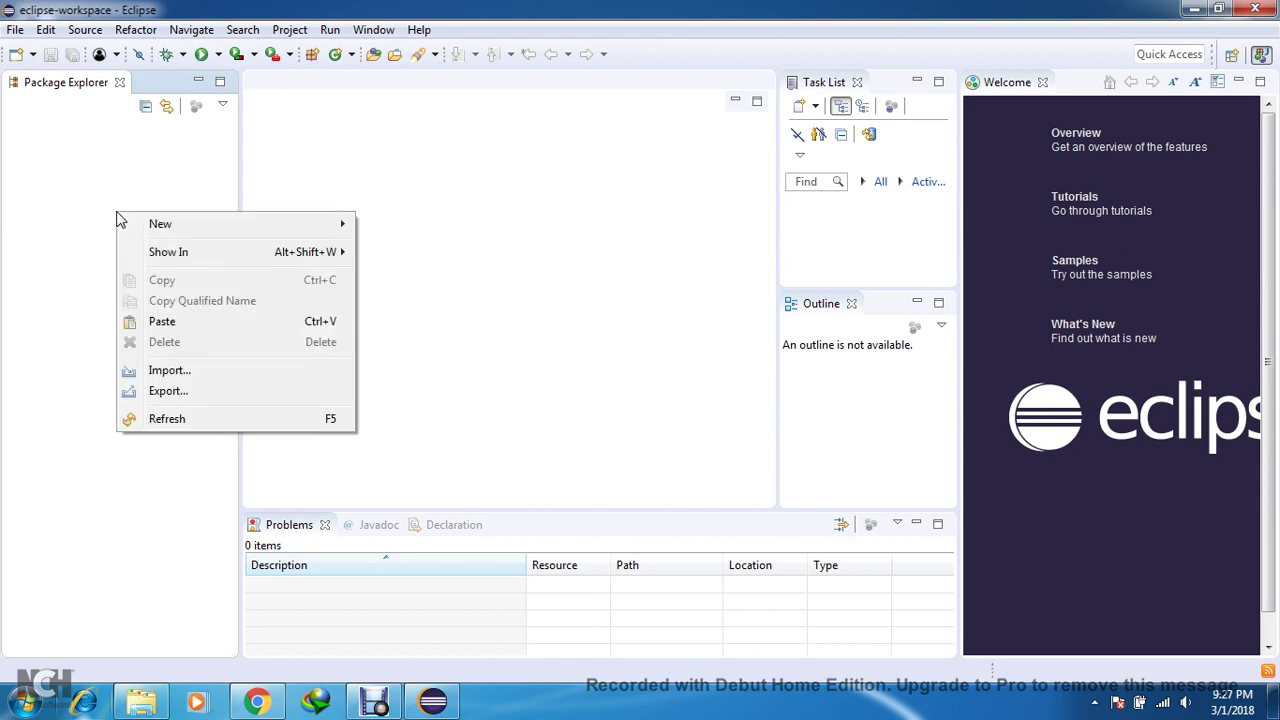
mouse_move(221, 225)
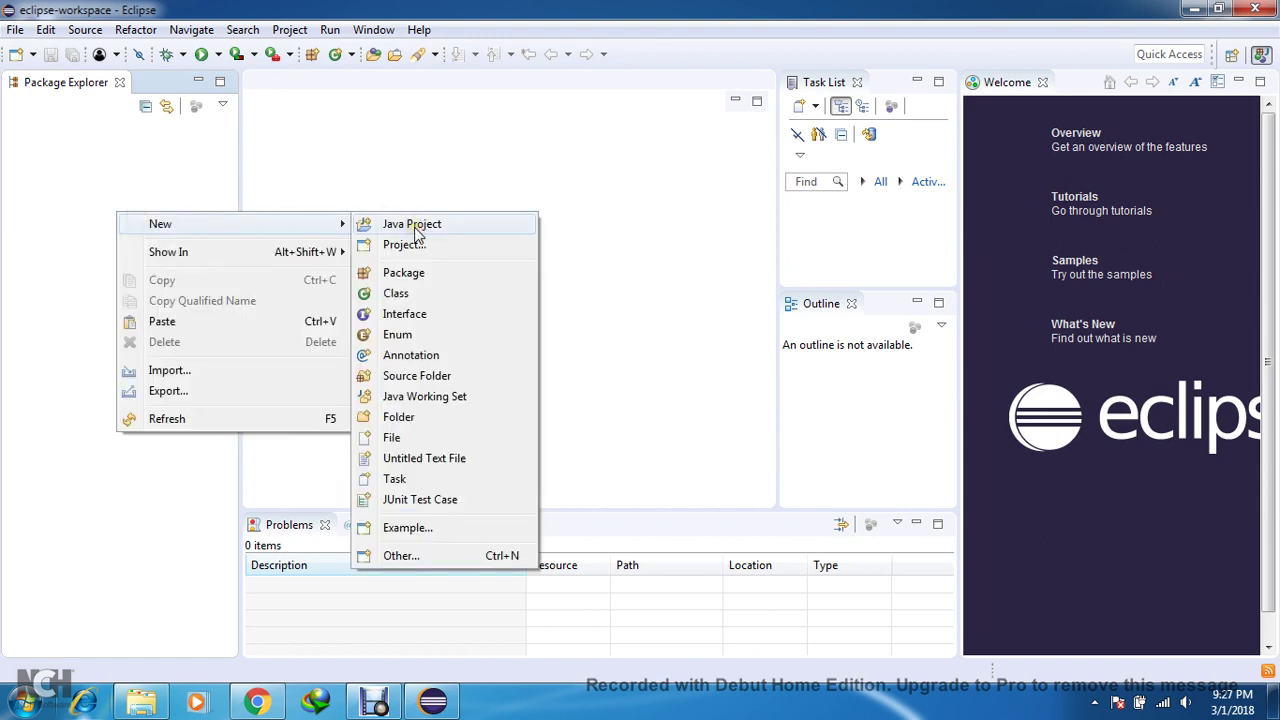
click(91, 163)
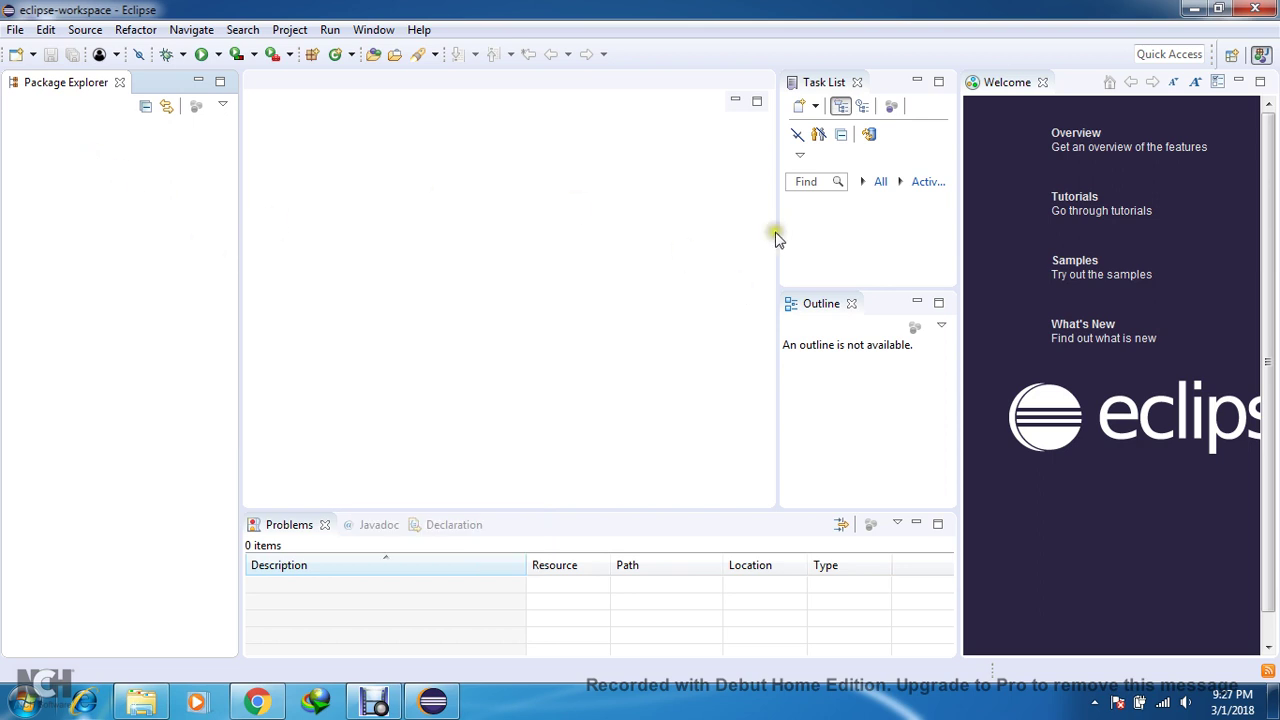